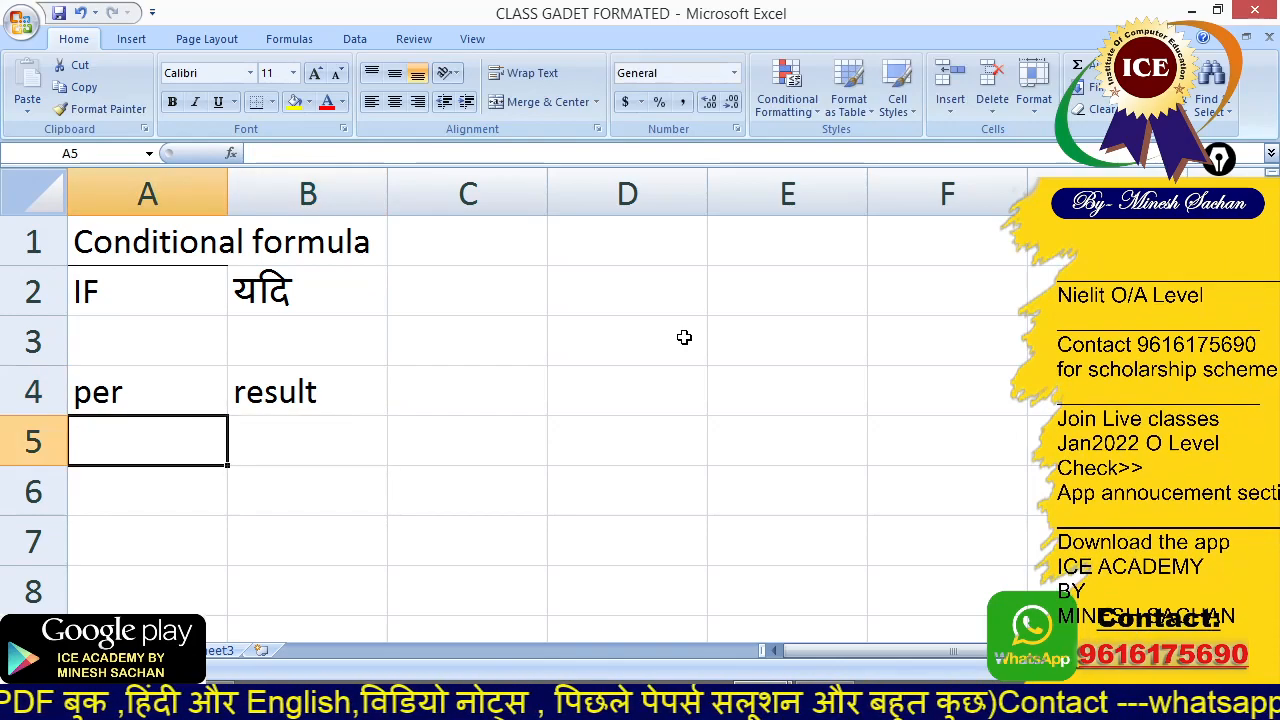
Enter 54 as the per value in A5 and write =if(a5>33,"pass","fail") in B5
type("54")
key("Tab")
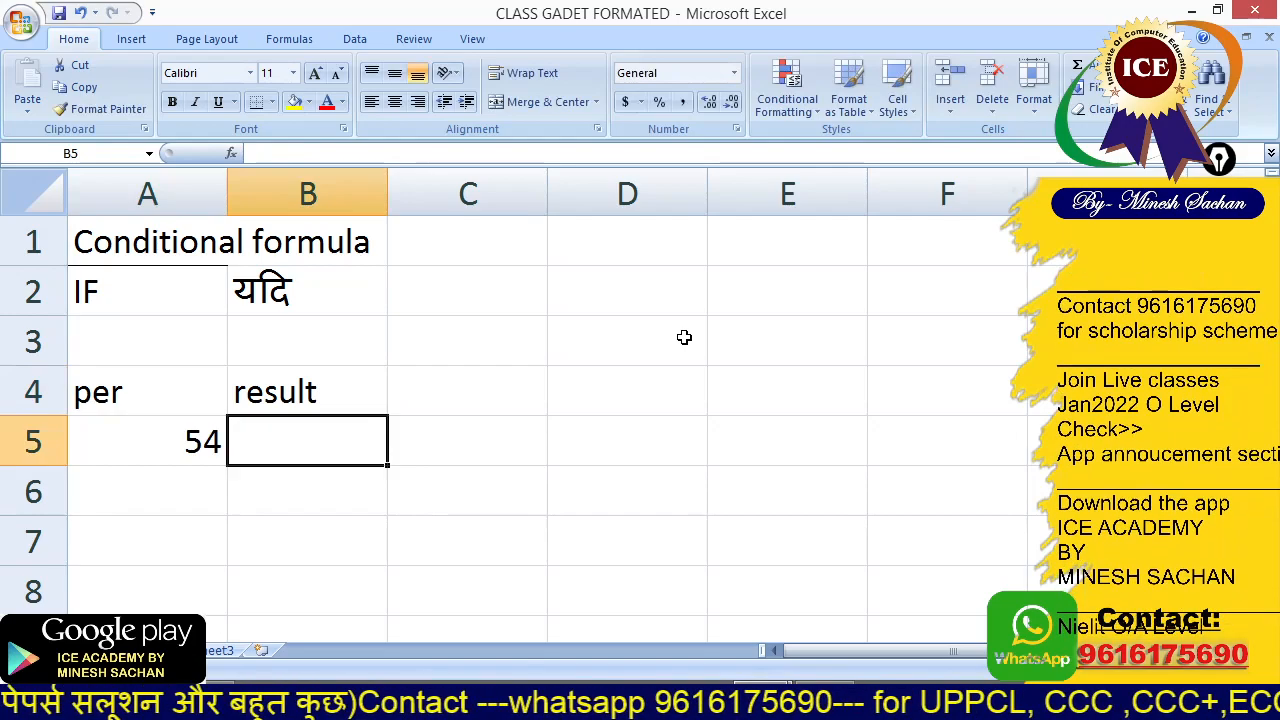
type("=if")
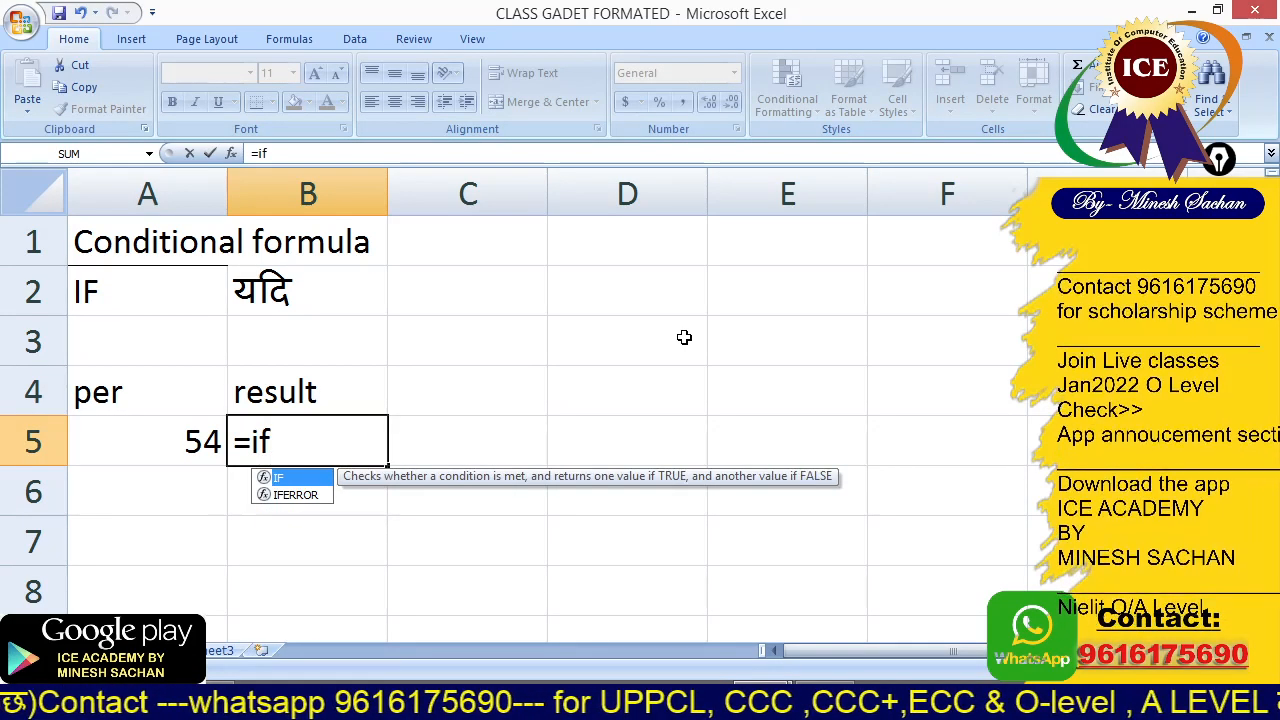
type("(")
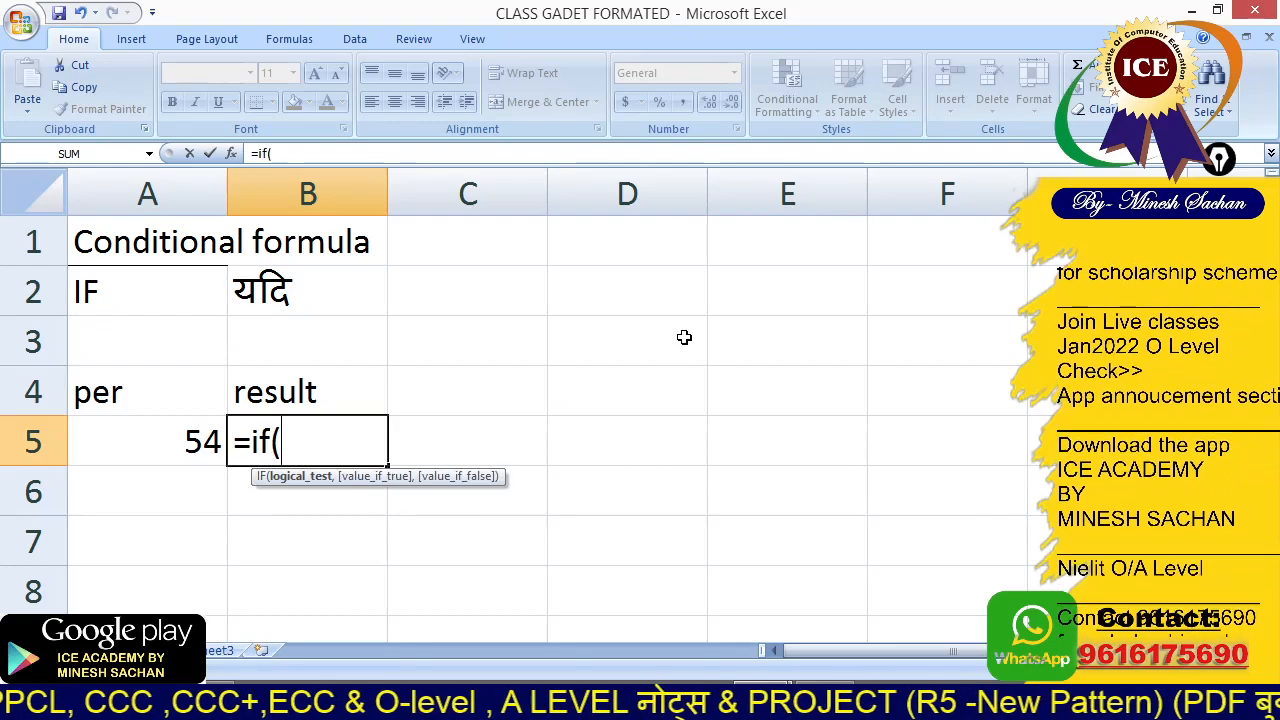
type("a5")
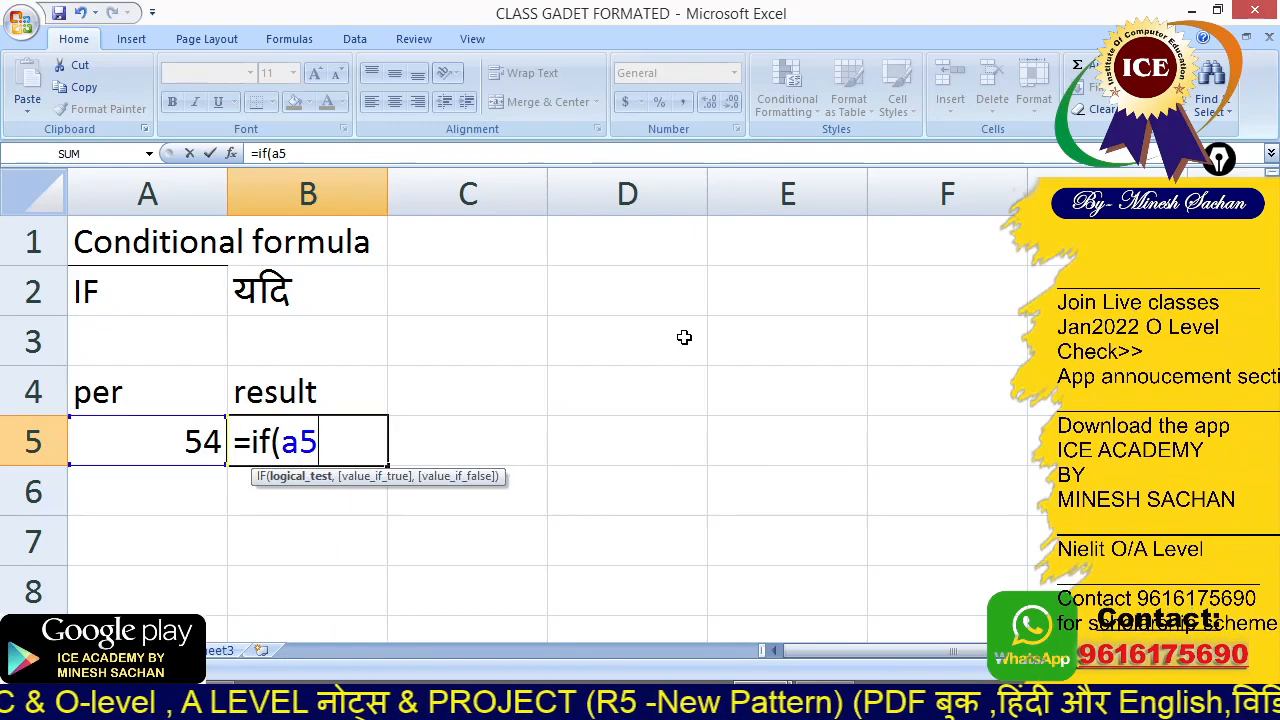
type(">")
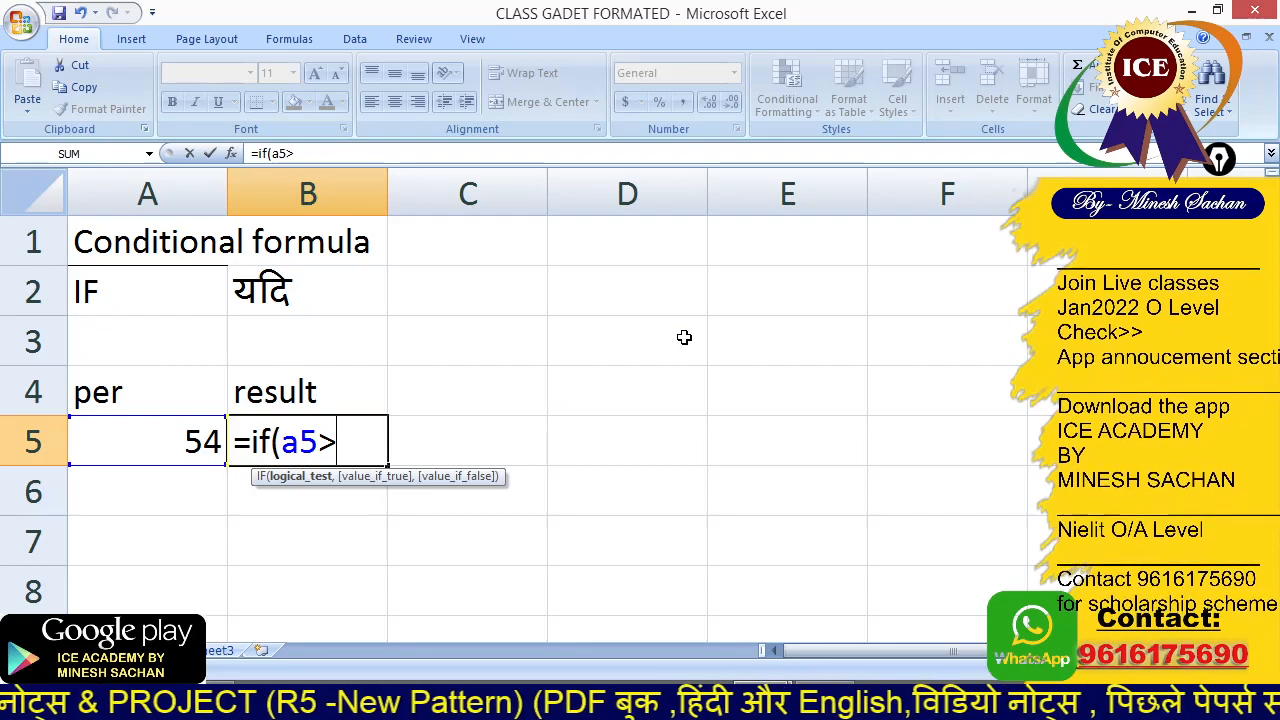
type("33,\"")
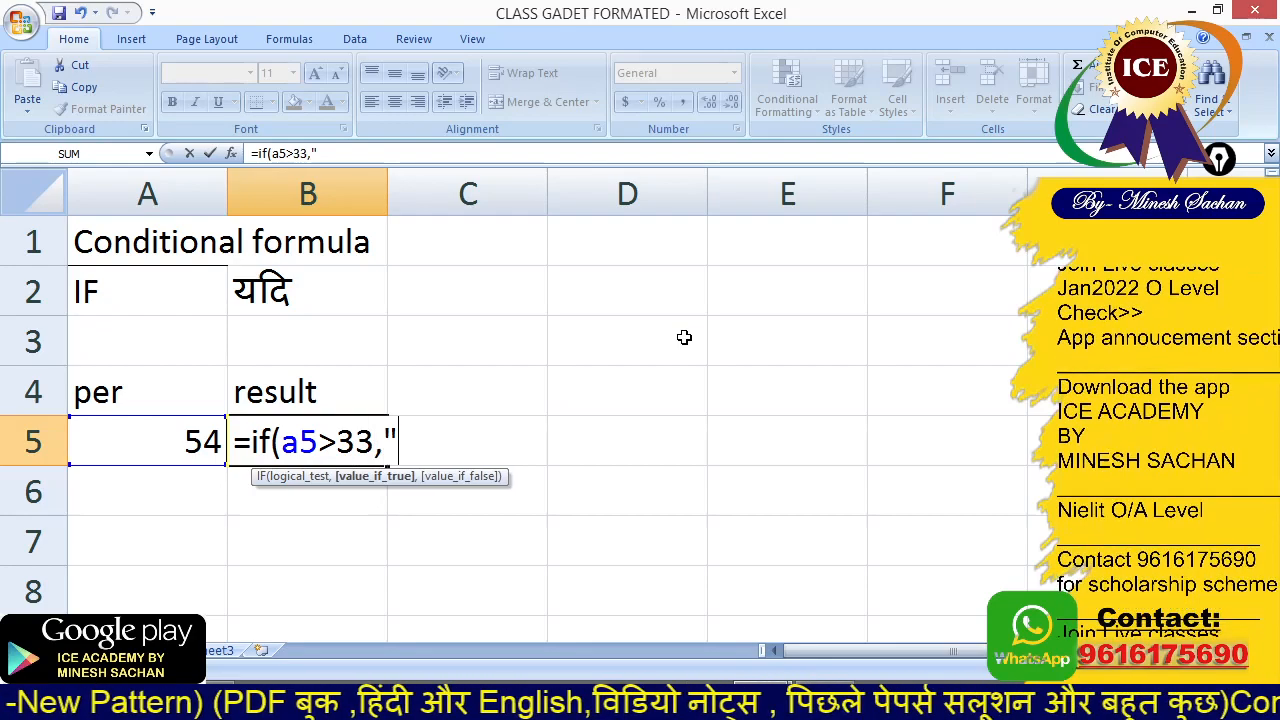
type("pass\"")
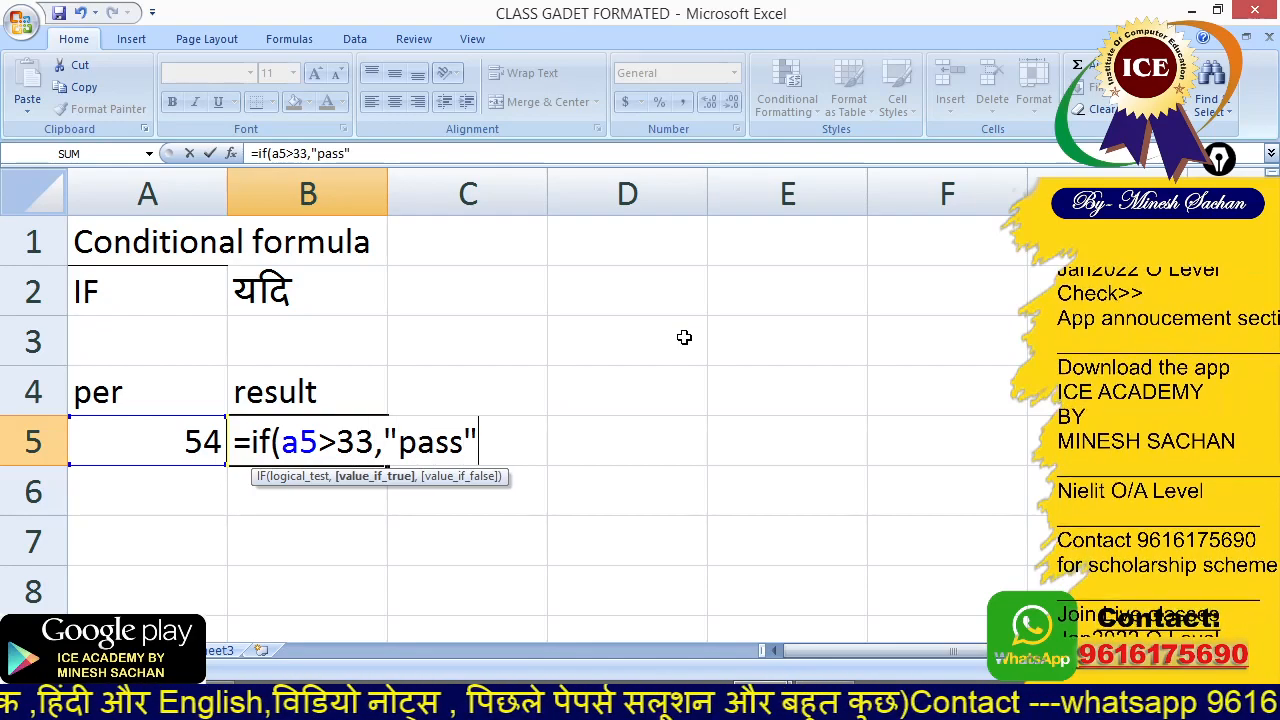
type(",\"fai")
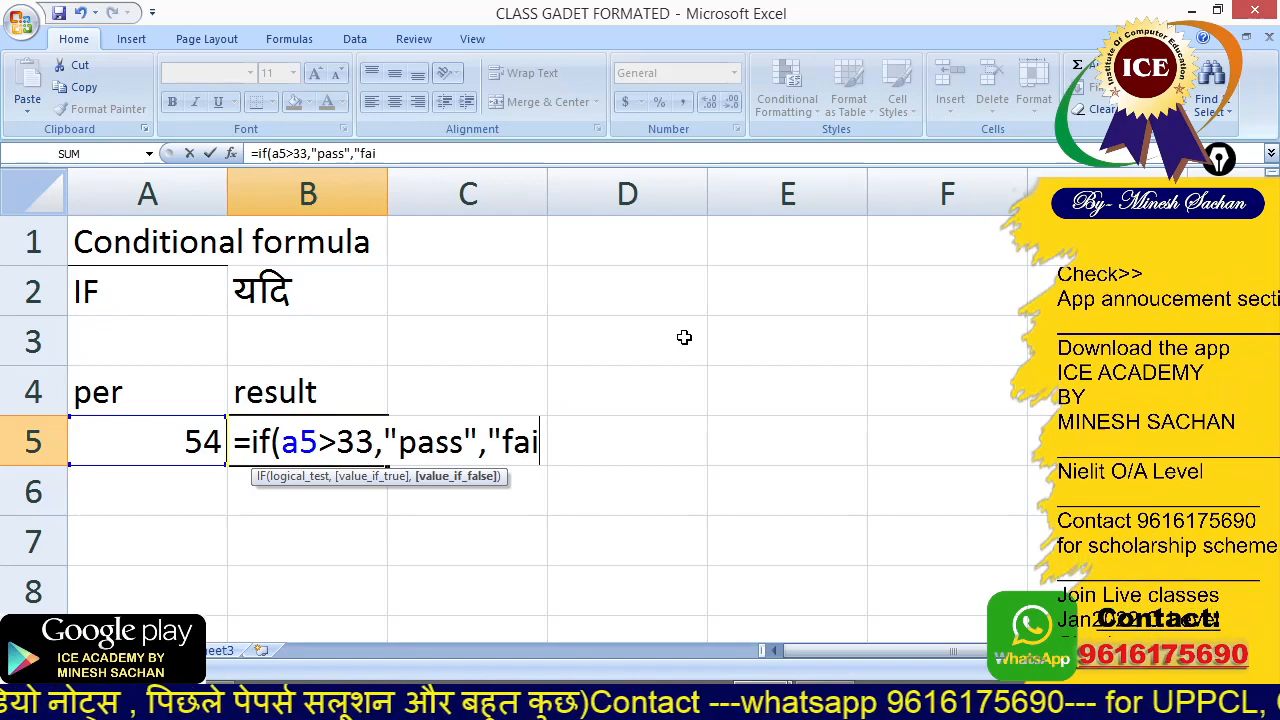
type("l\")")
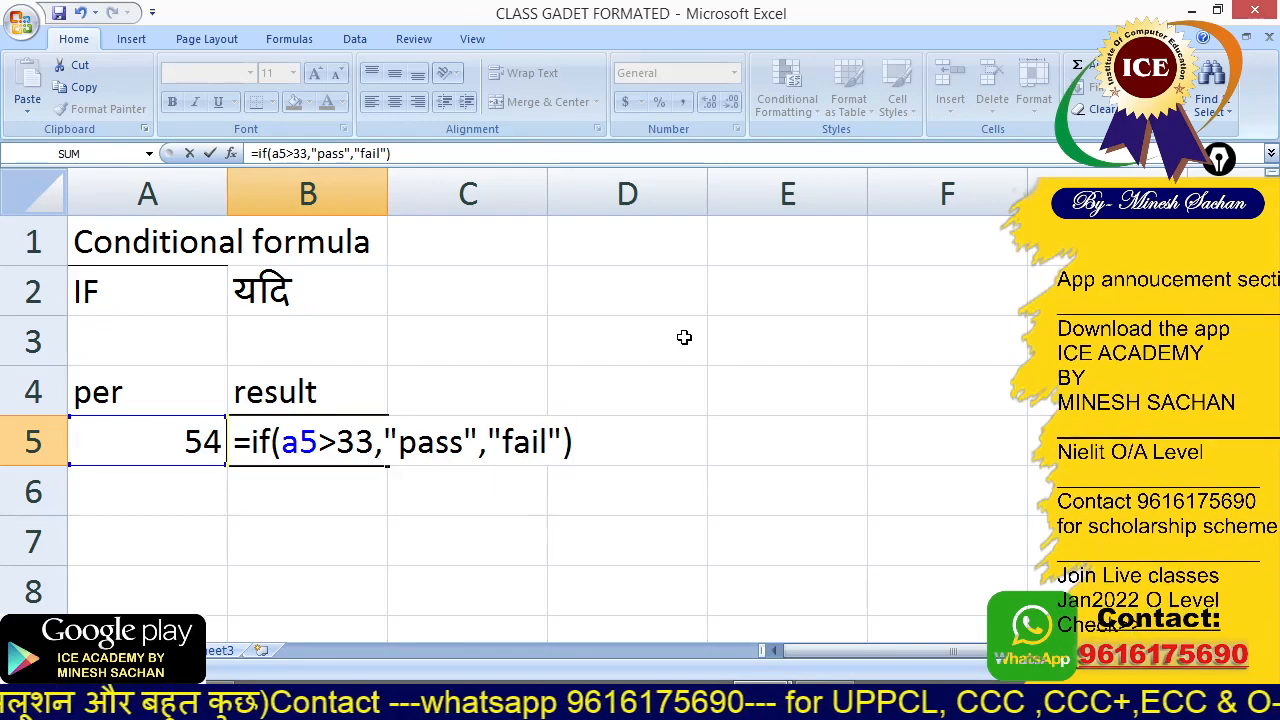
key("Return")
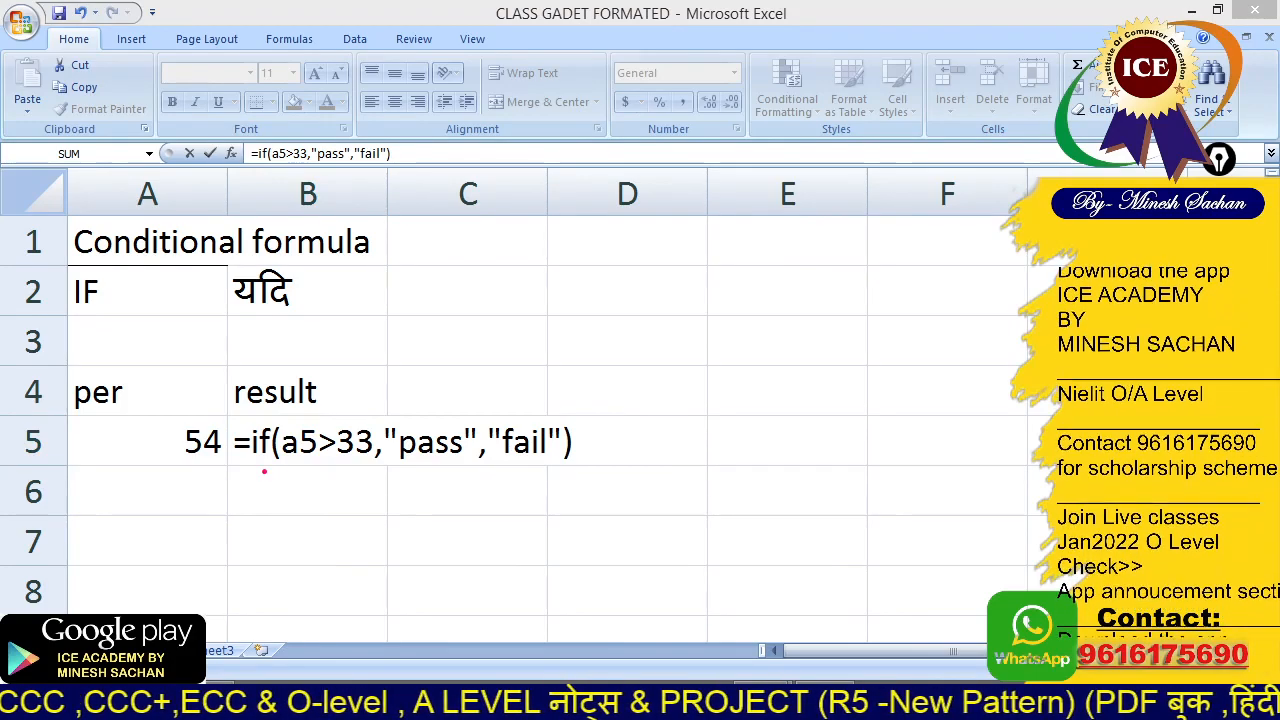
Annotate the B5 formula in ink, labelling its test as condition, "pass" as ok and "fail" as wrong, and clear the ink
mouse_move(264, 471)
left_mouse_down()
mouse_move(383, 468)
mouse_move(289, 534)
mouse_move(309, 550)
mouse_move(323, 603)
mouse_move(380, 608)
mouse_move(510, 567)
left_mouse_up()
left_click_drag(378, 642, 463, 612)
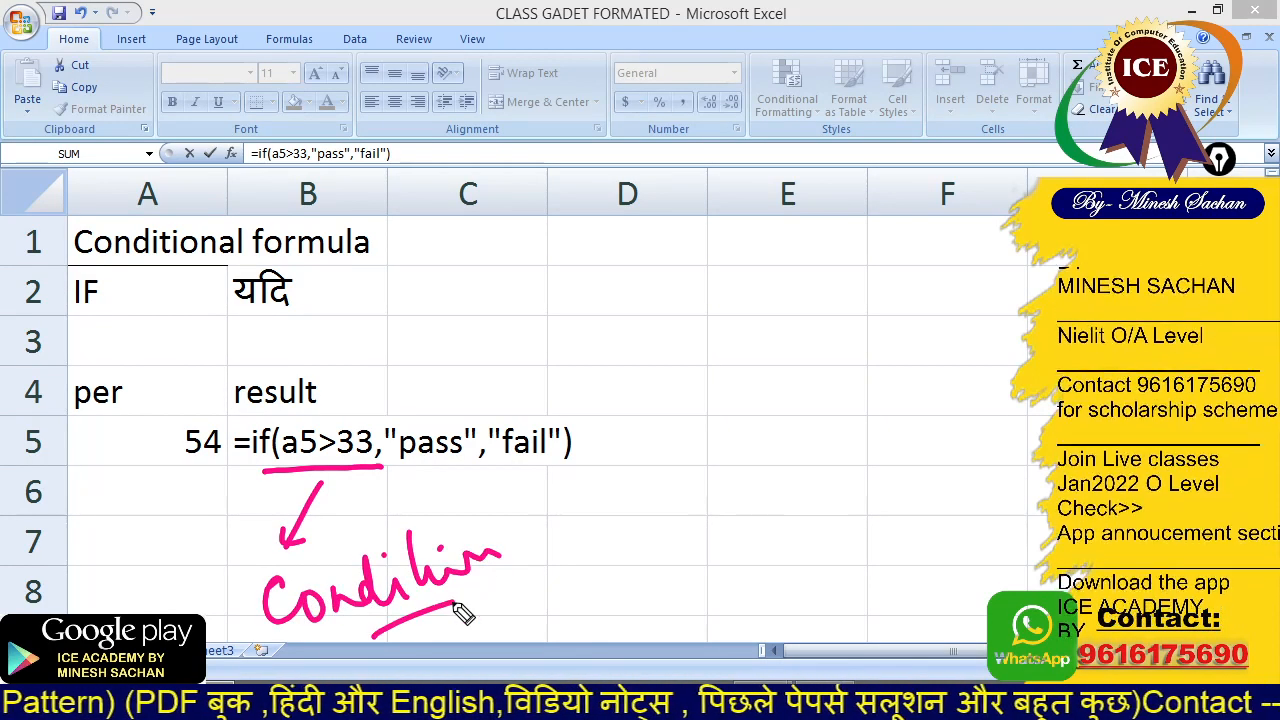
mouse_move(410, 405)
left_mouse_down()
mouse_move(480, 480)
mouse_move(465, 415)
mouse_move(543, 294)
mouse_move(618, 297)
left_mouse_up()
mouse_move(545, 405)
left_mouse_down()
mouse_move(586, 471)
mouse_move(700, 364)
mouse_move(800, 337)
mouse_move(829, 363)
mouse_move(857, 330)
left_mouse_up()
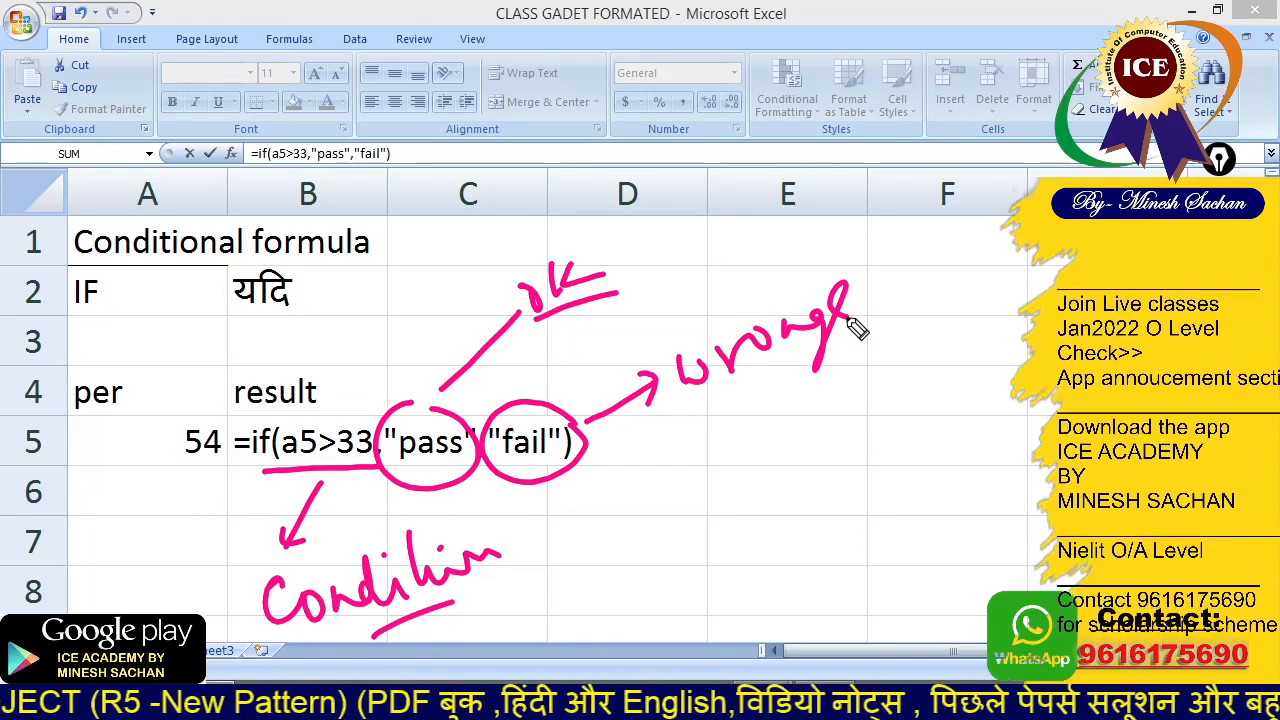
key("Escape")
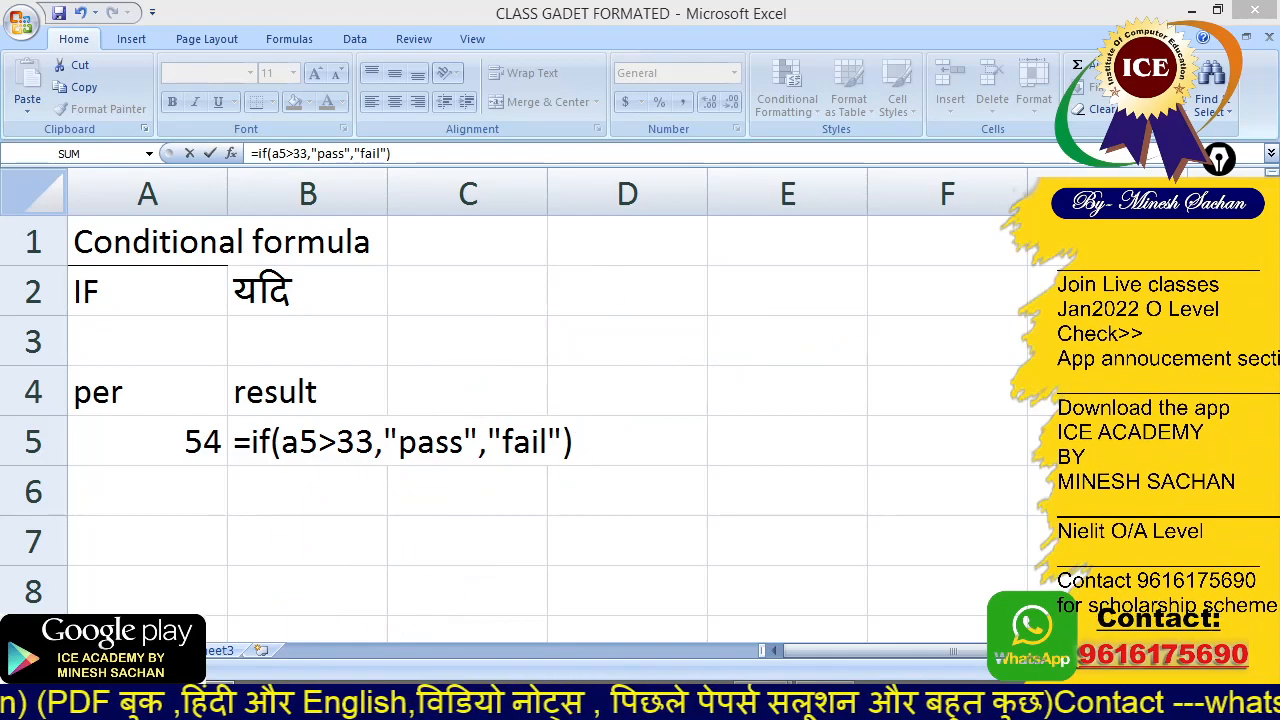
Commit the IF formula in B5 and set the per value in A5 to 21
left_click(323, 447)
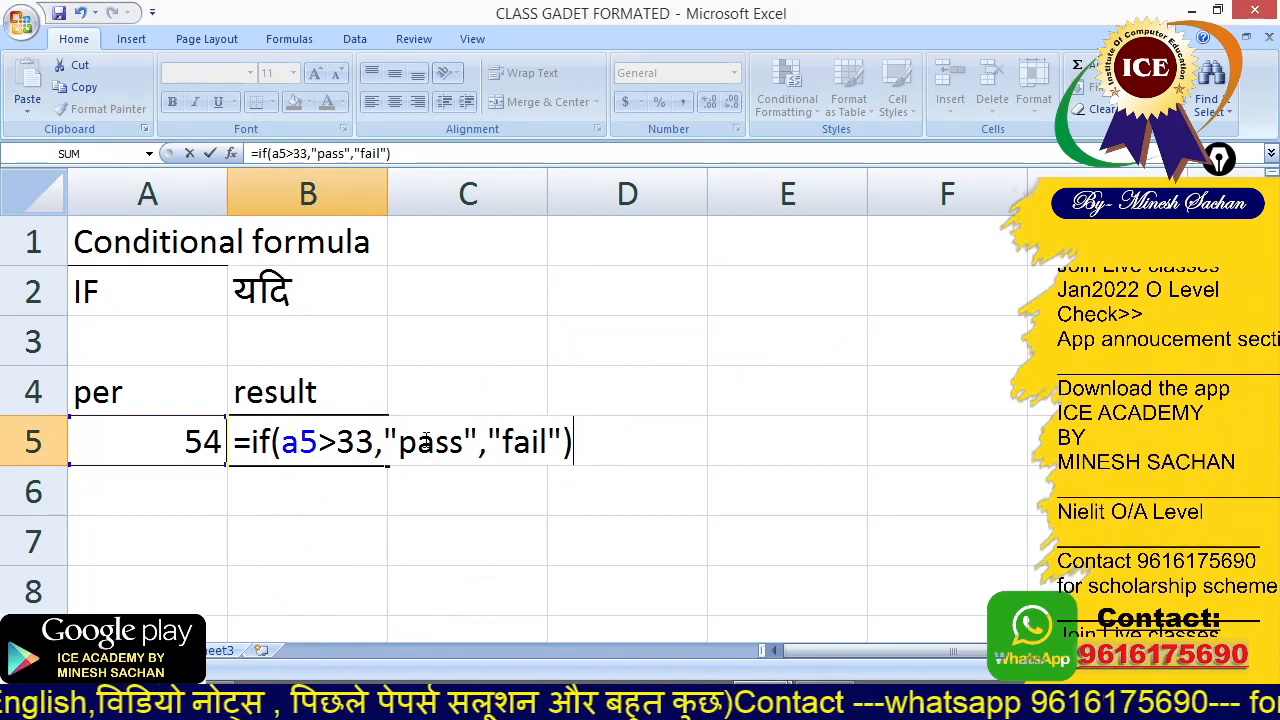
key("Return")
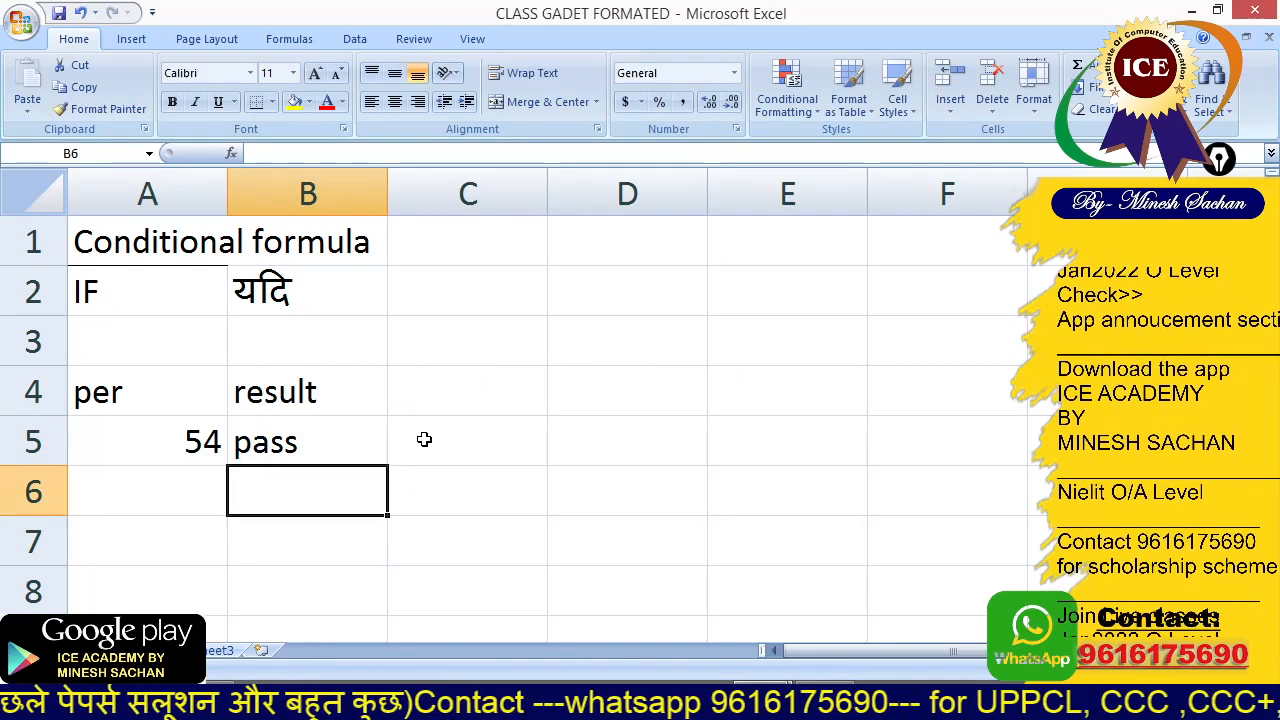
key("Up")
key("Left")
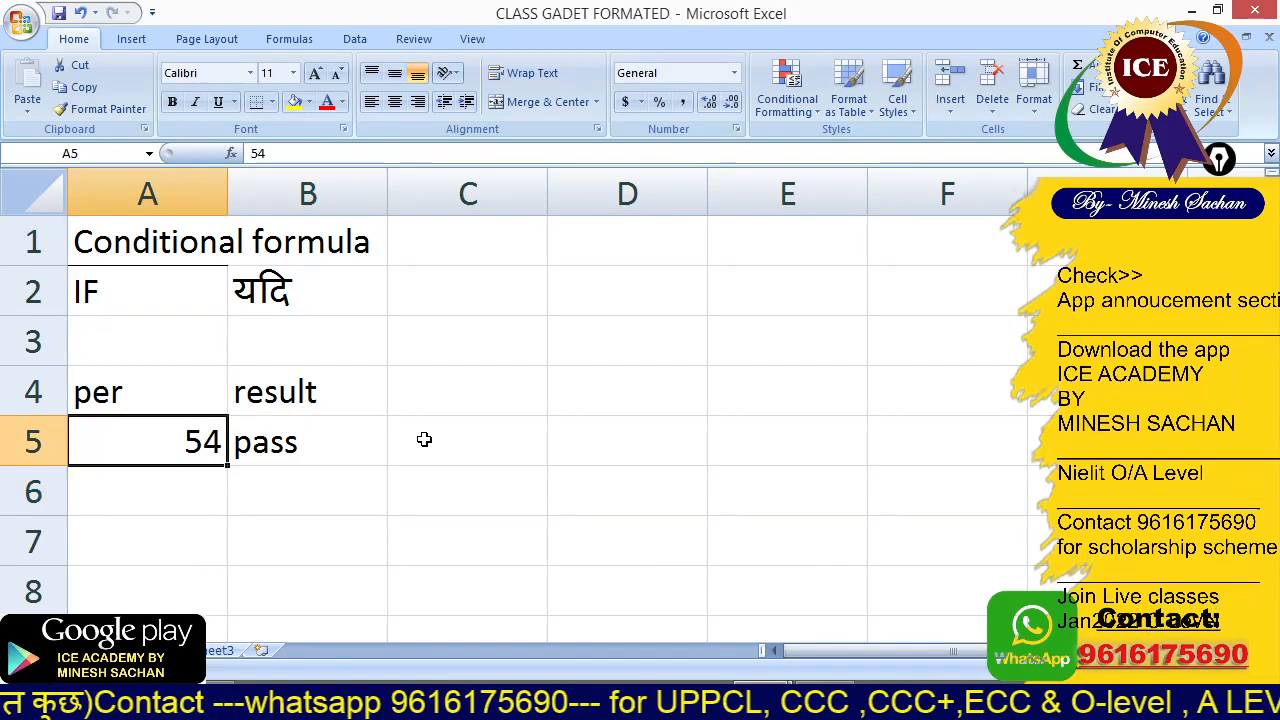
type("21")
key("Tab")
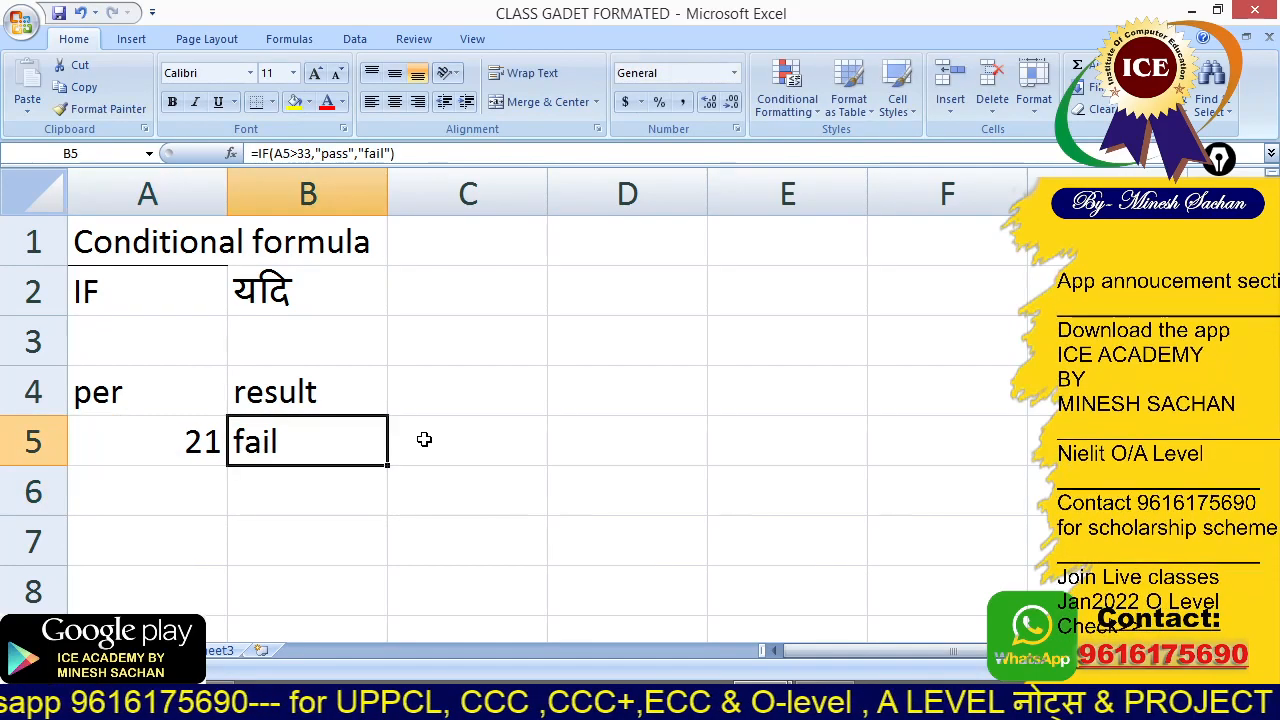
Change the value-if-true text in the B5 formula to "good"
key("F2")
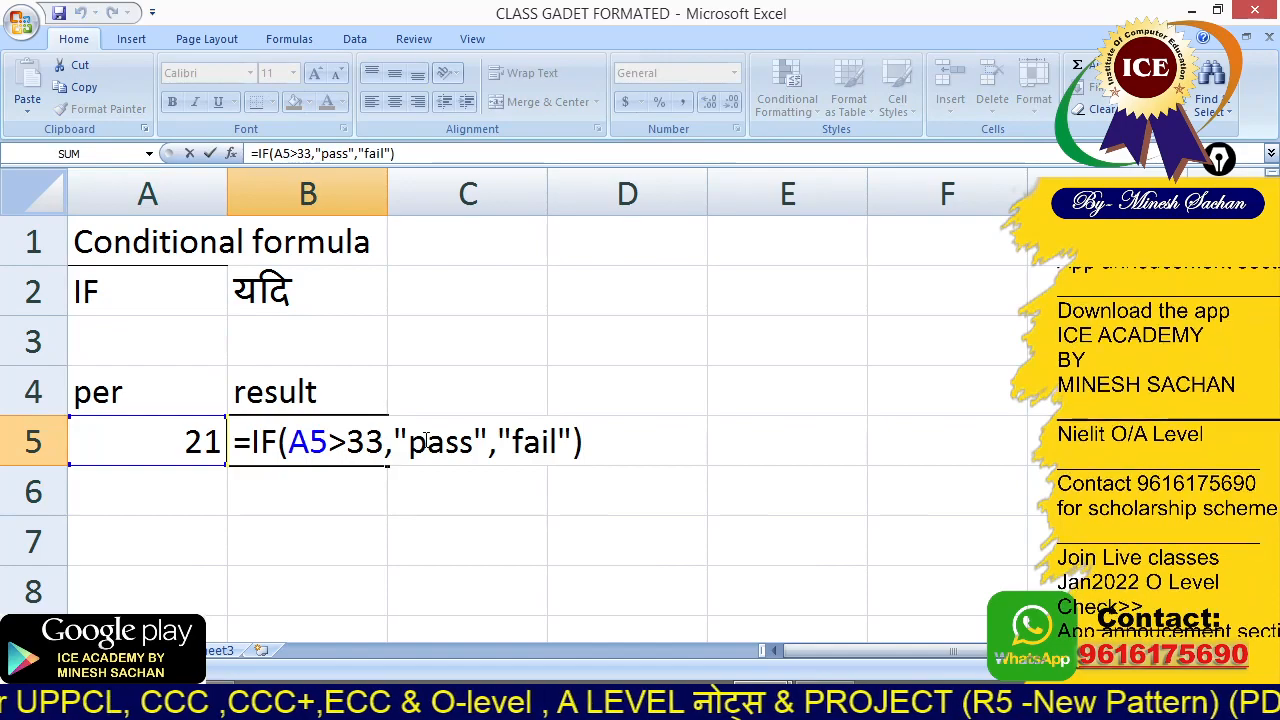
key("Left")
key("Left")
key("Left")
key("Left")
key("Left")
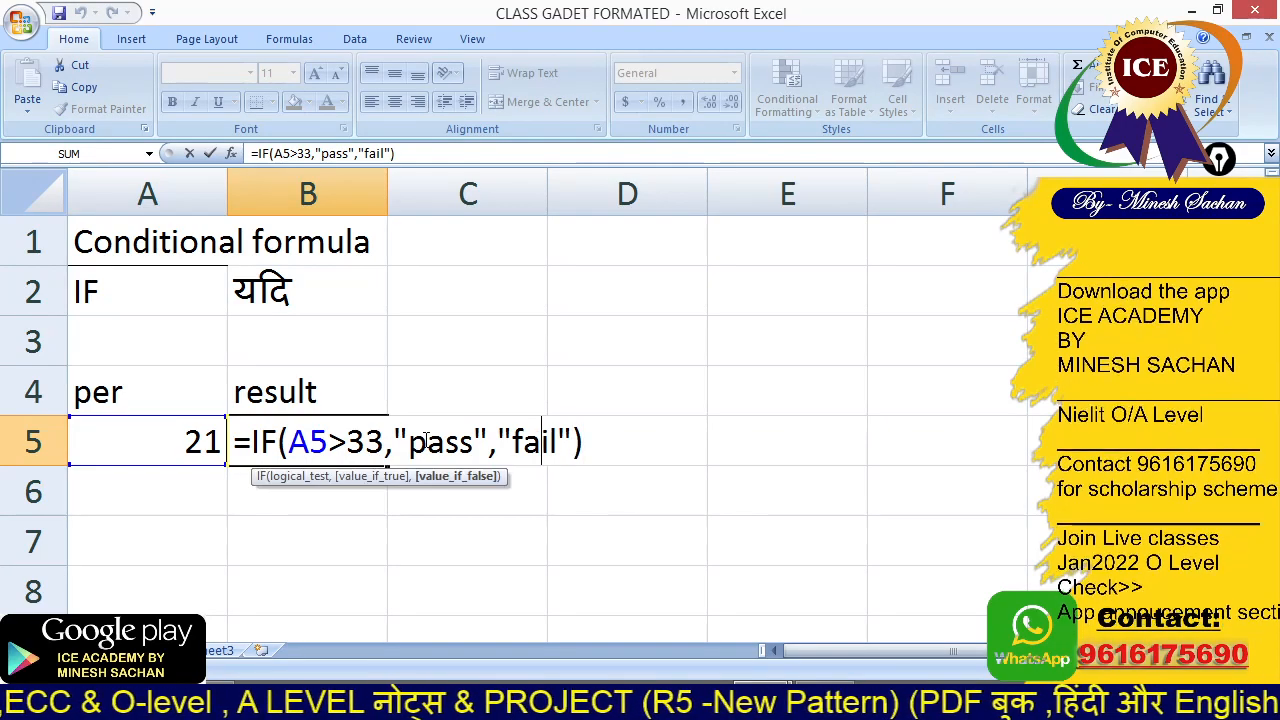
key("Left")
key("Left")
key("Left")
key("Left")
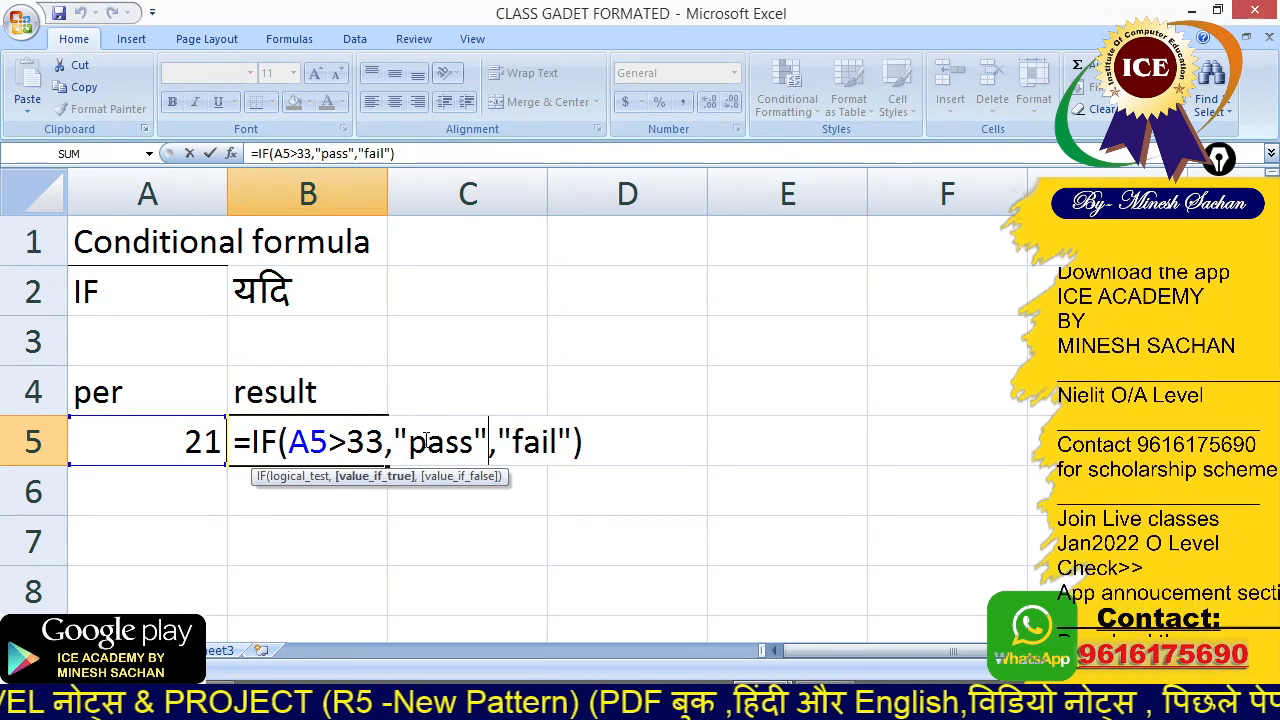
key("BackSpace")
key("BackSpace")
key("BackSpace")
key("BackSpace")
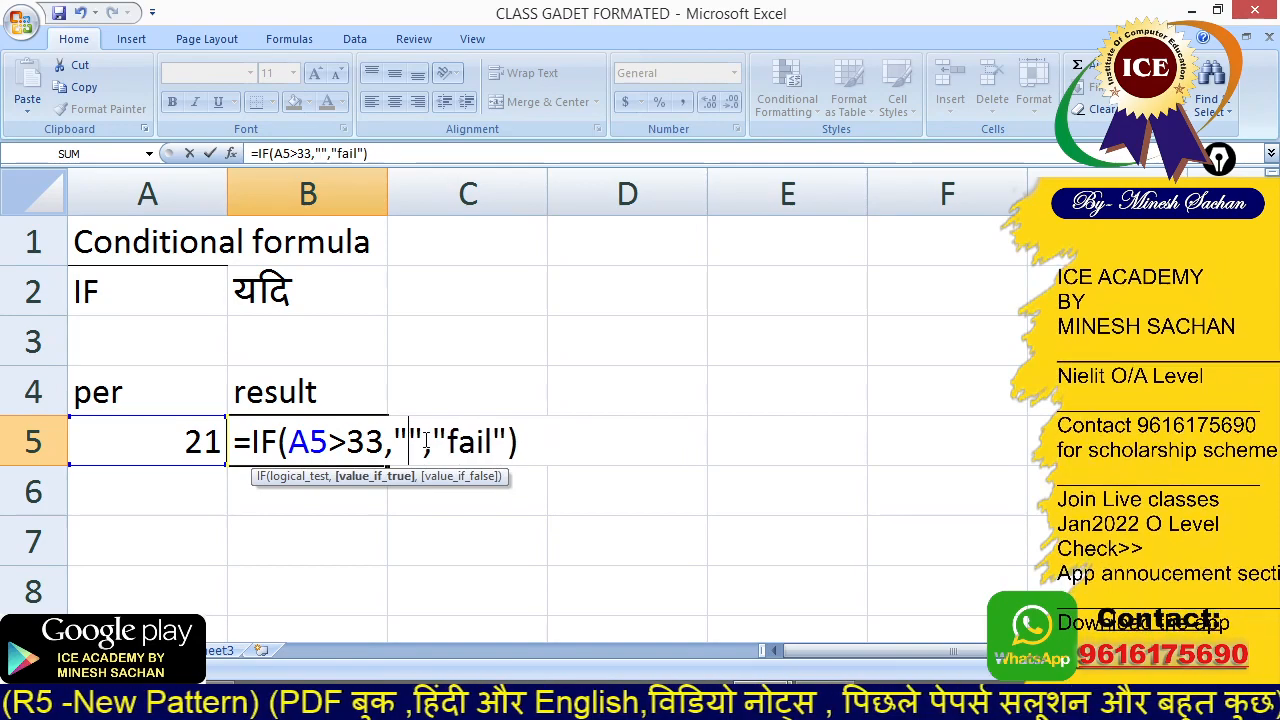
type("good")
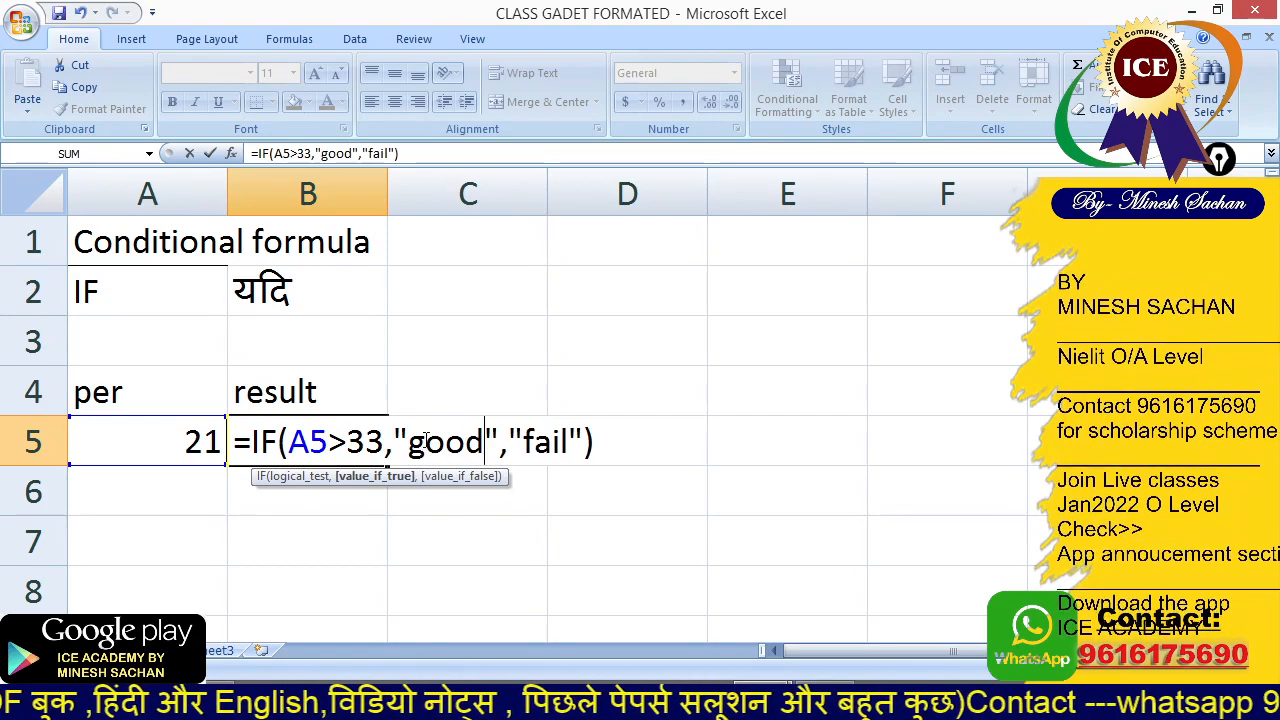
Change the value-if-false text in the B5 formula to "poor" and commit the formula
key("Right")
key("Right")
key("Right")
key("Delete")
key("Delete")
key("Delete")
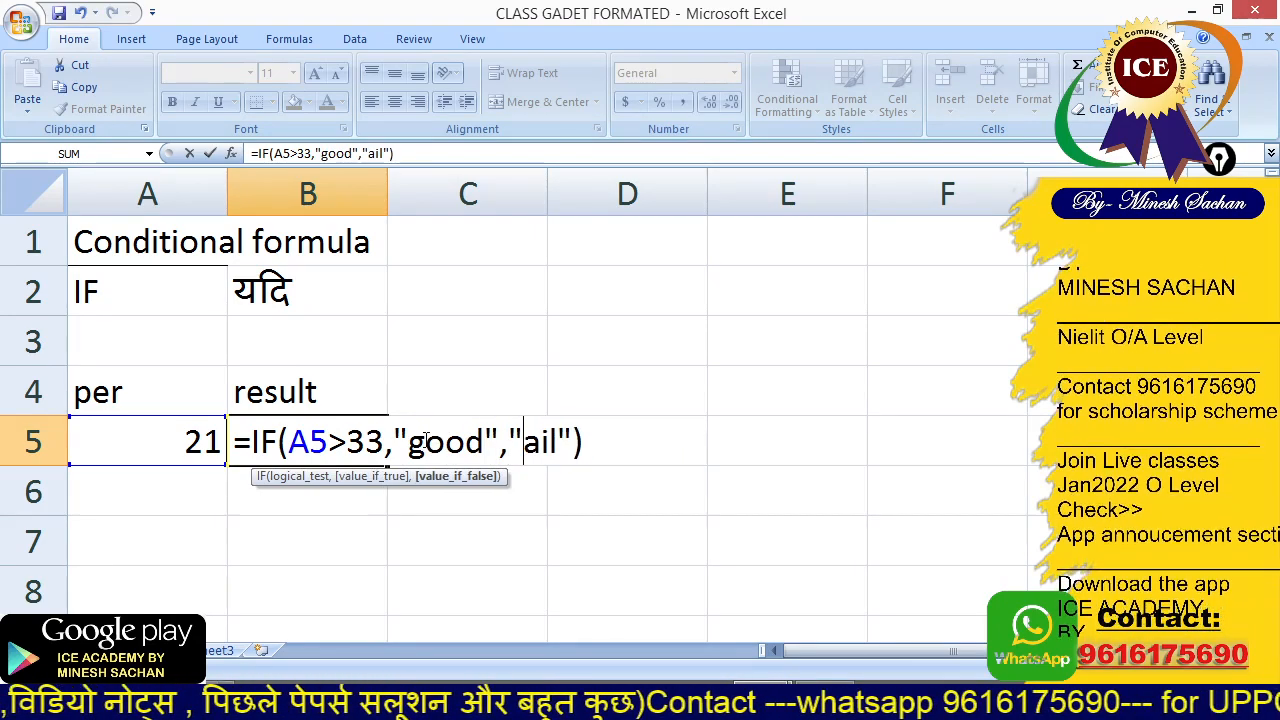
key("BackSpace")
type("poor")
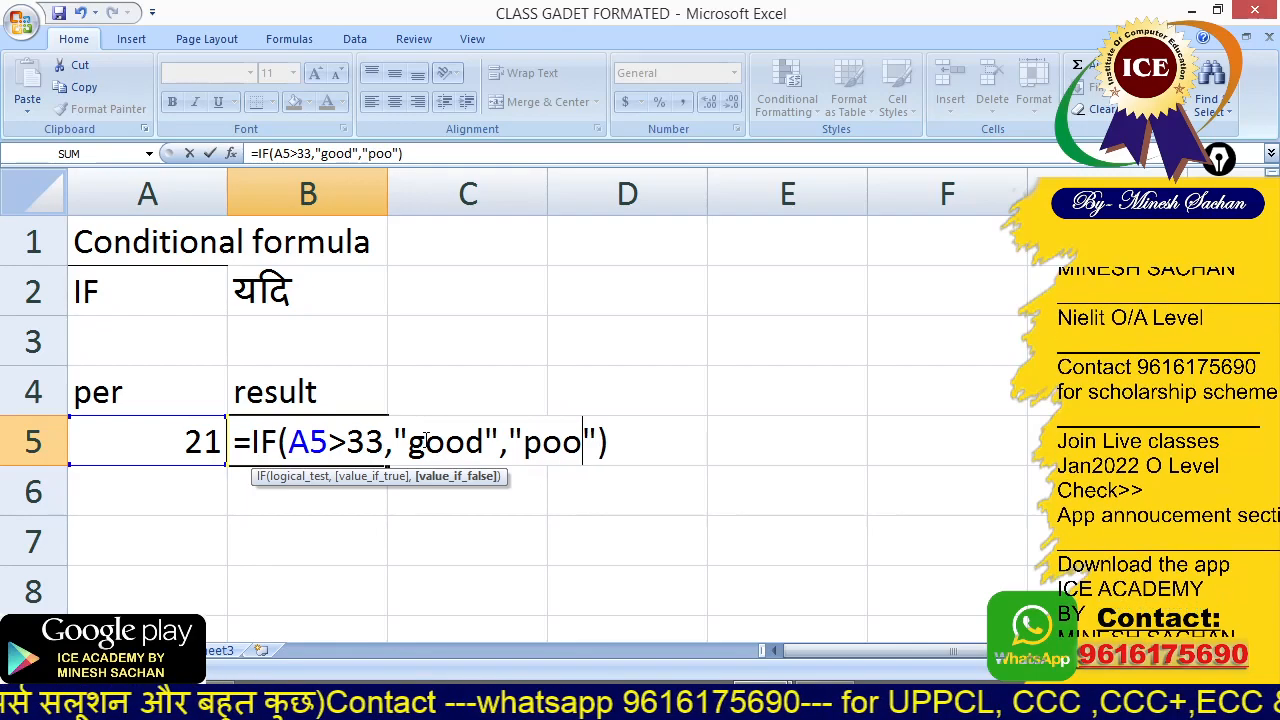
key("Return")
Set the per value in A5 to 88
key("Up")
key("Left")
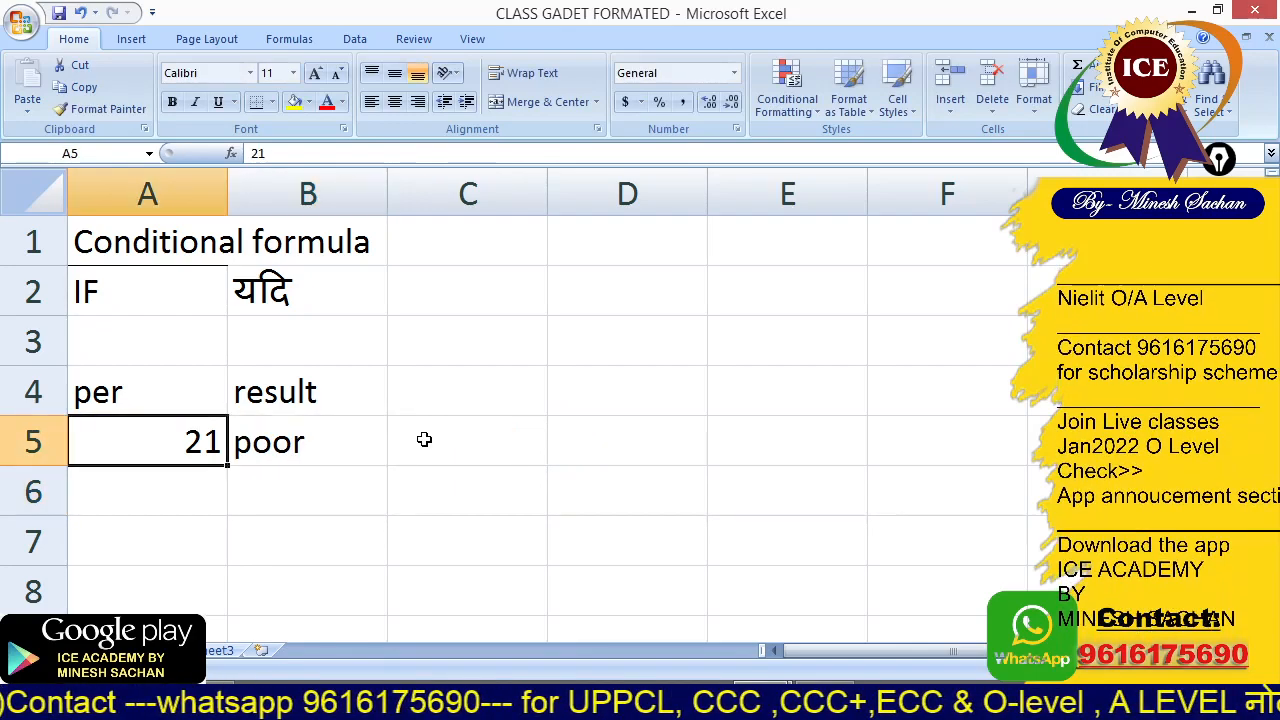
type("88")
key("Right")
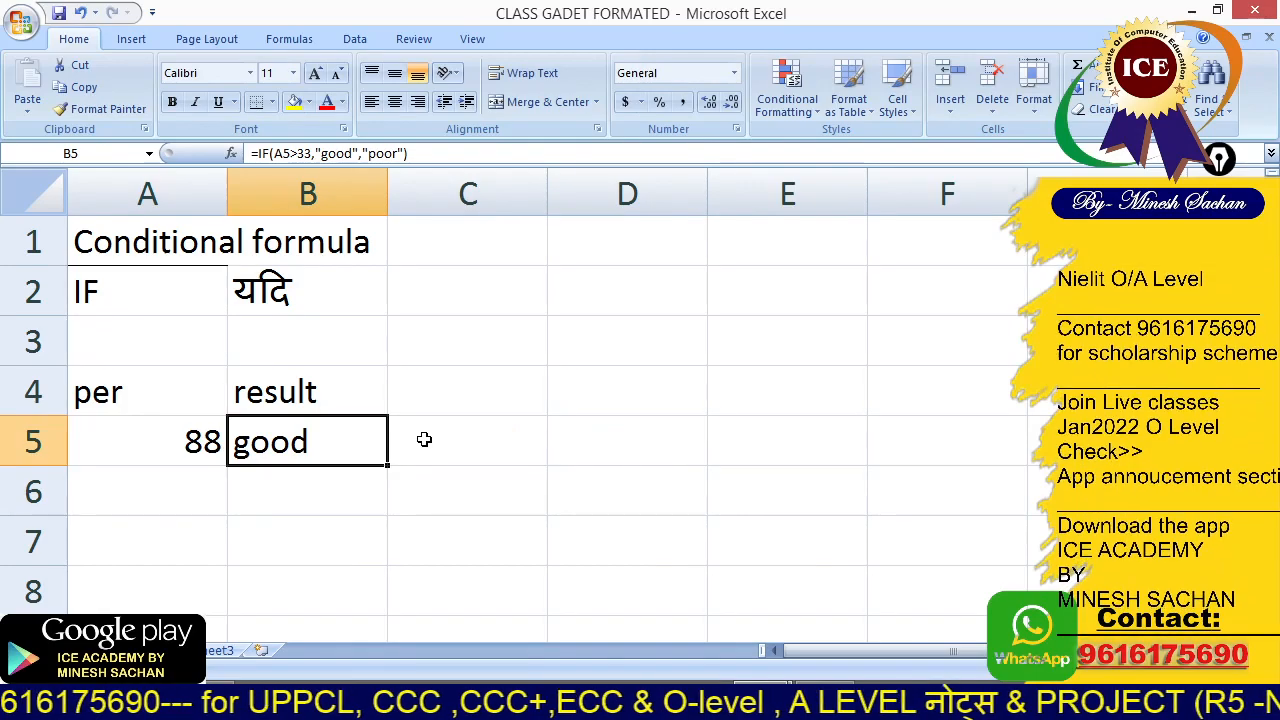
Try to commit the B5 formula with two single quotes in place of the opening double quote before poor
key("F2")
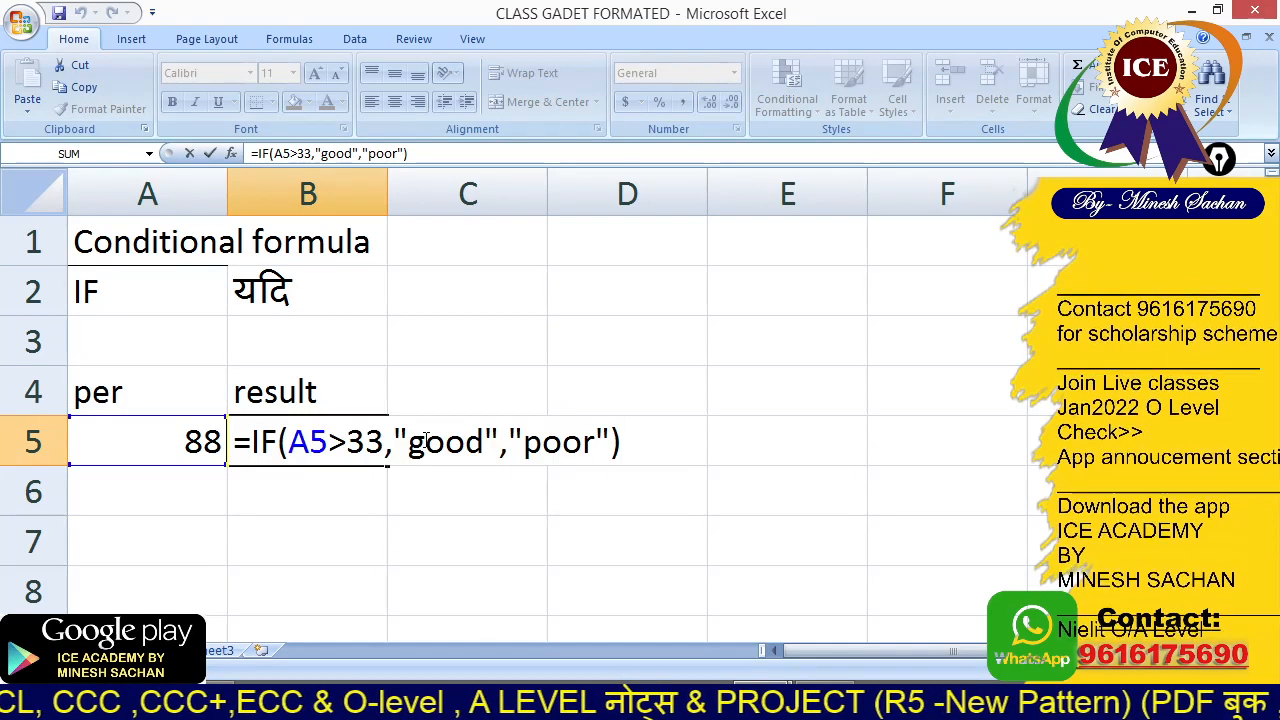
key("Left")
key("Left")
key("Left")
key("Left")
key("Left")
key("Left")
key("Left")
key("Left")
key("Right")
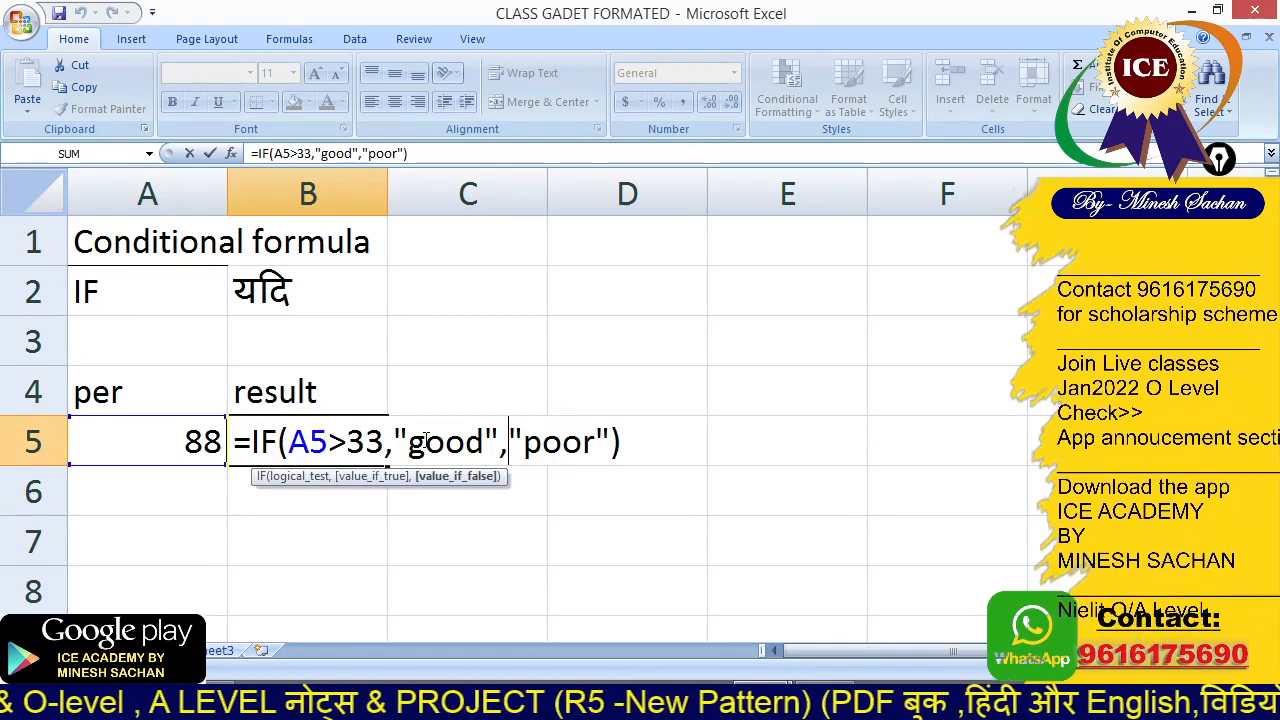
key("Delete")
key("Delete")
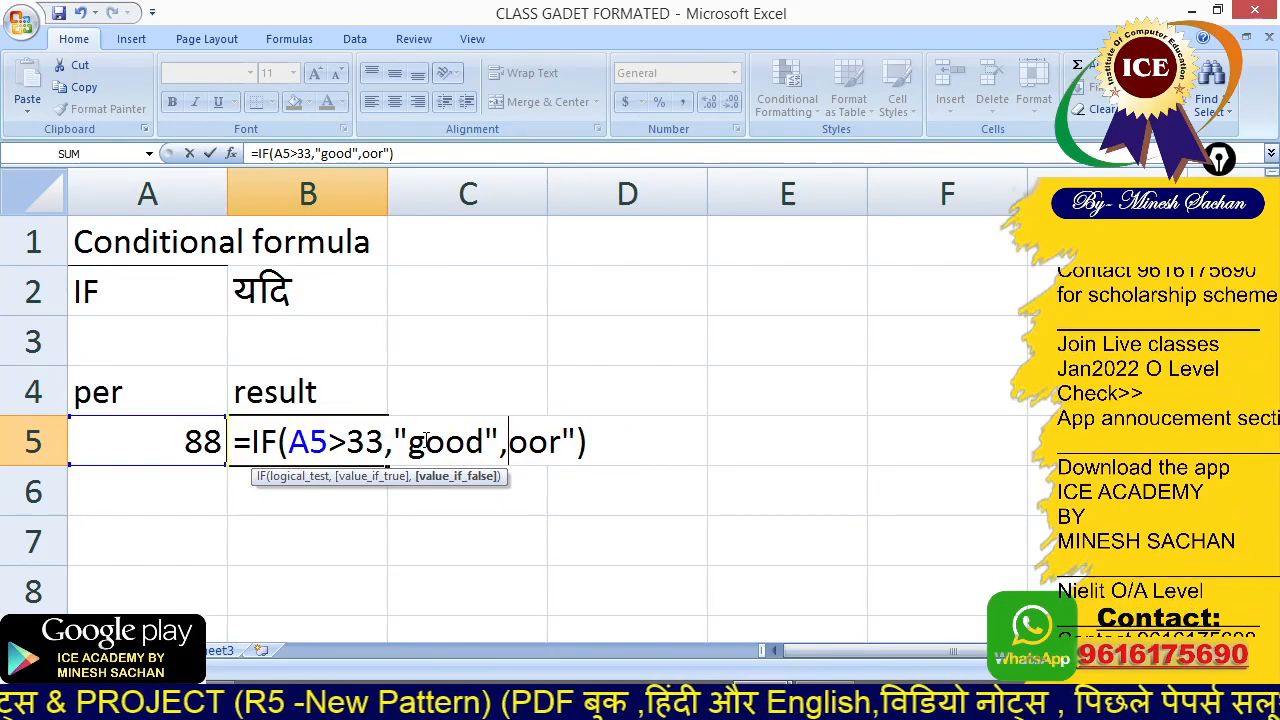
type("'")
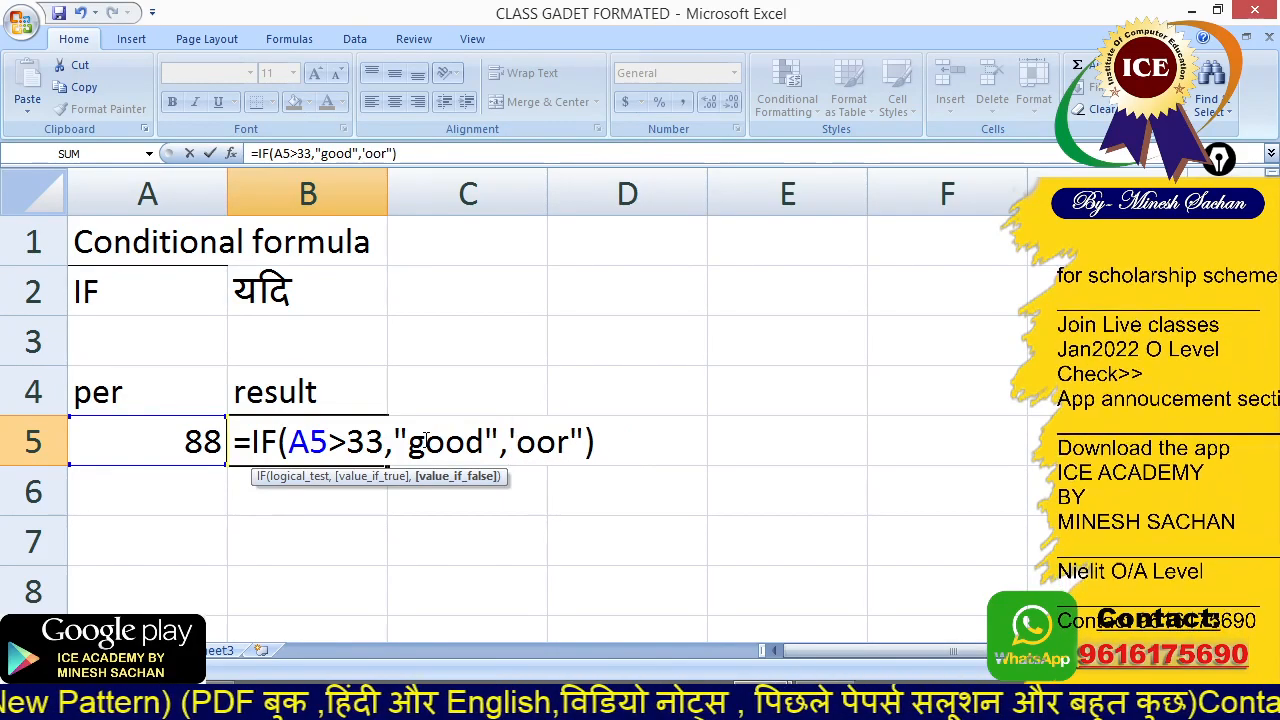
type("'p")
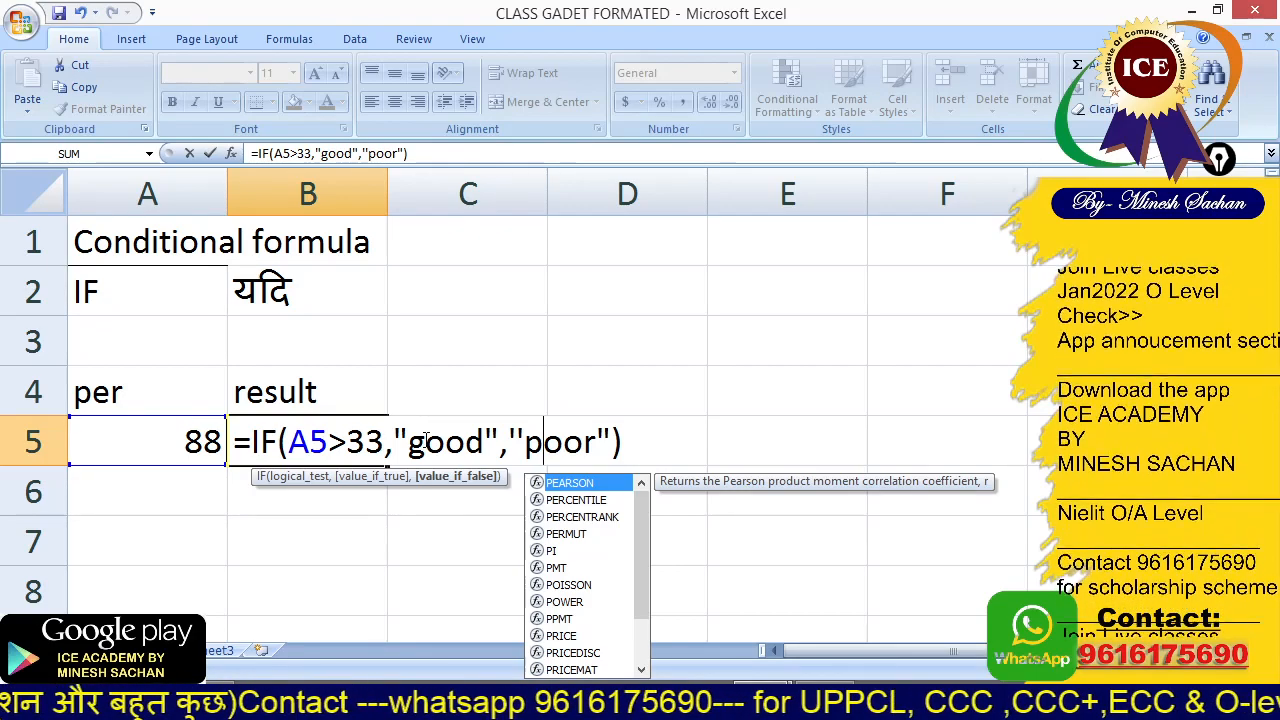
key("Return")
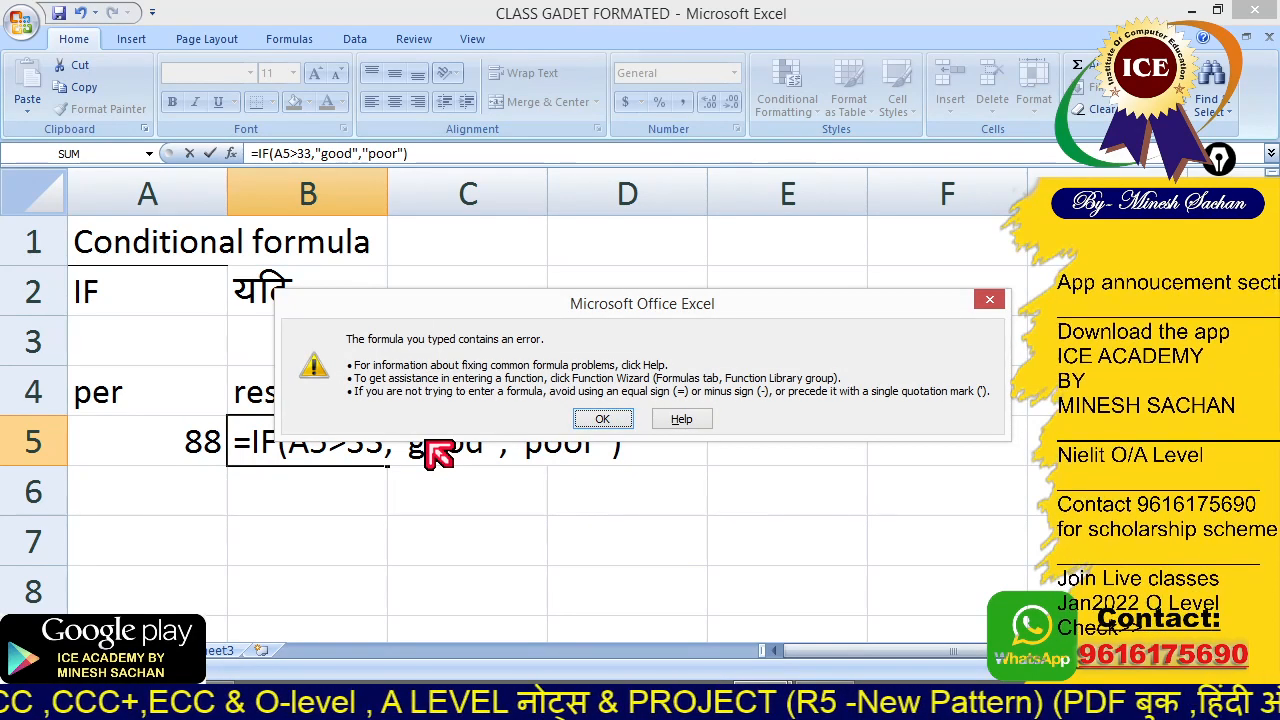
Restore the opening double quote before poor so that B5 contains =IF(A5>33,"good","poor")
key("Return")
key("Left")
key("Left")
key("Left")
key("Left")
key("Left")
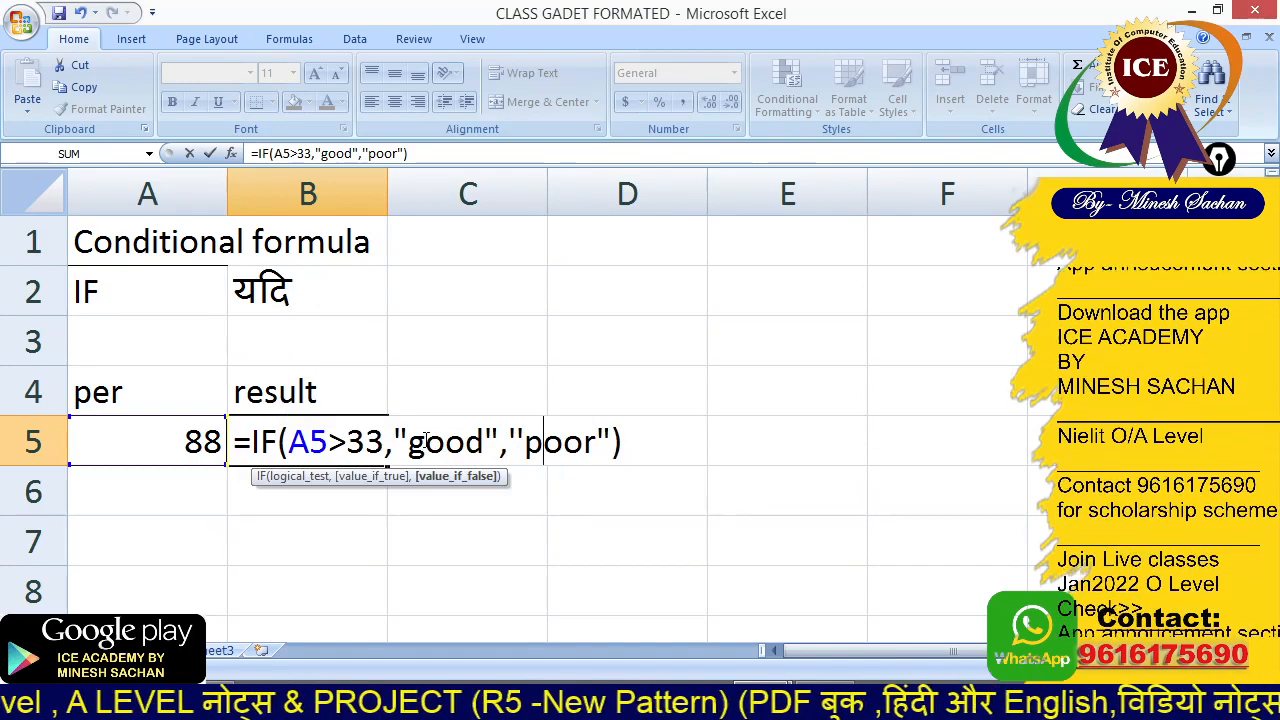
key("Delete")
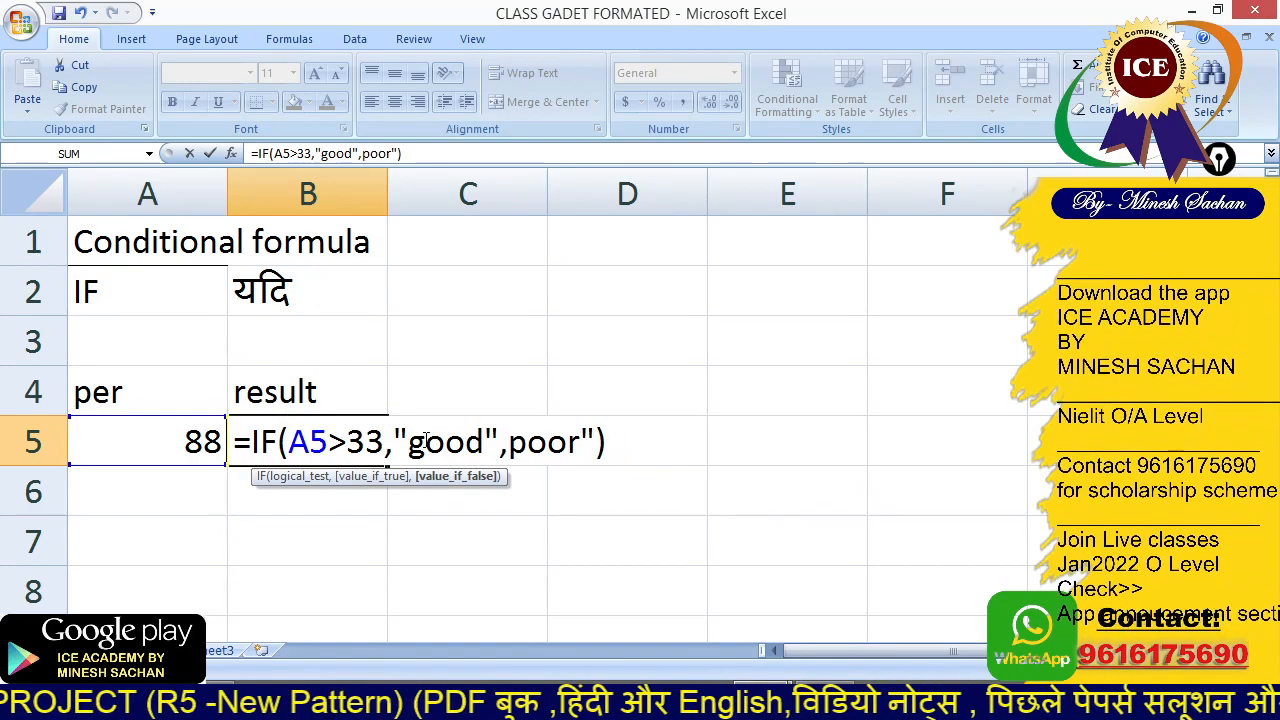
type("\"")
key("Return")
key("Up")
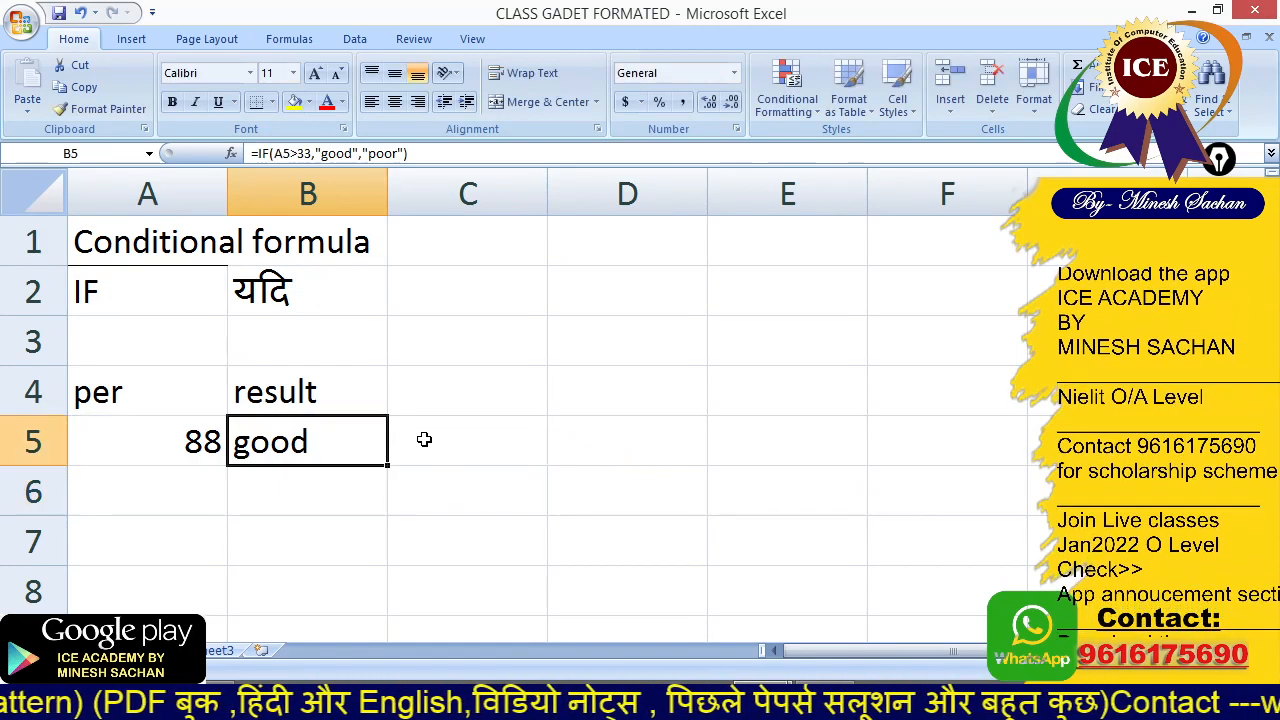
Examine the IF formula in B5 in edit mode, and close it without changing anything
key("F2")
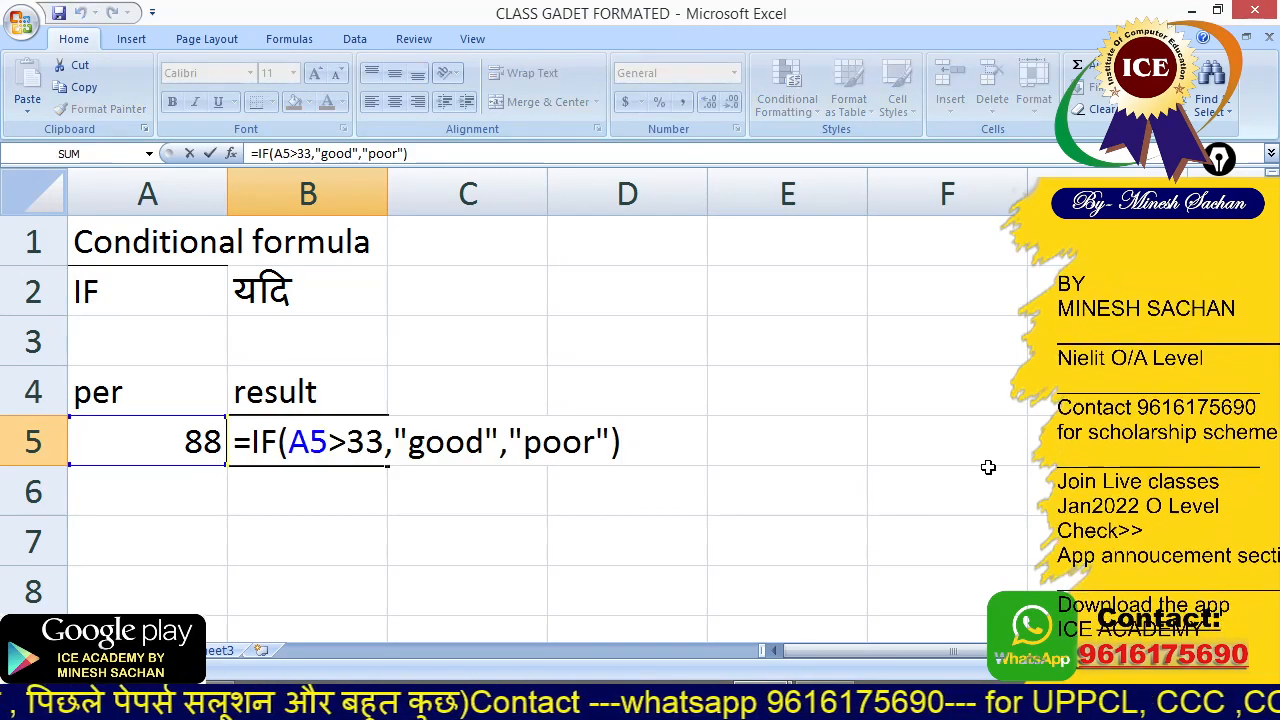
left_click(826, 700)
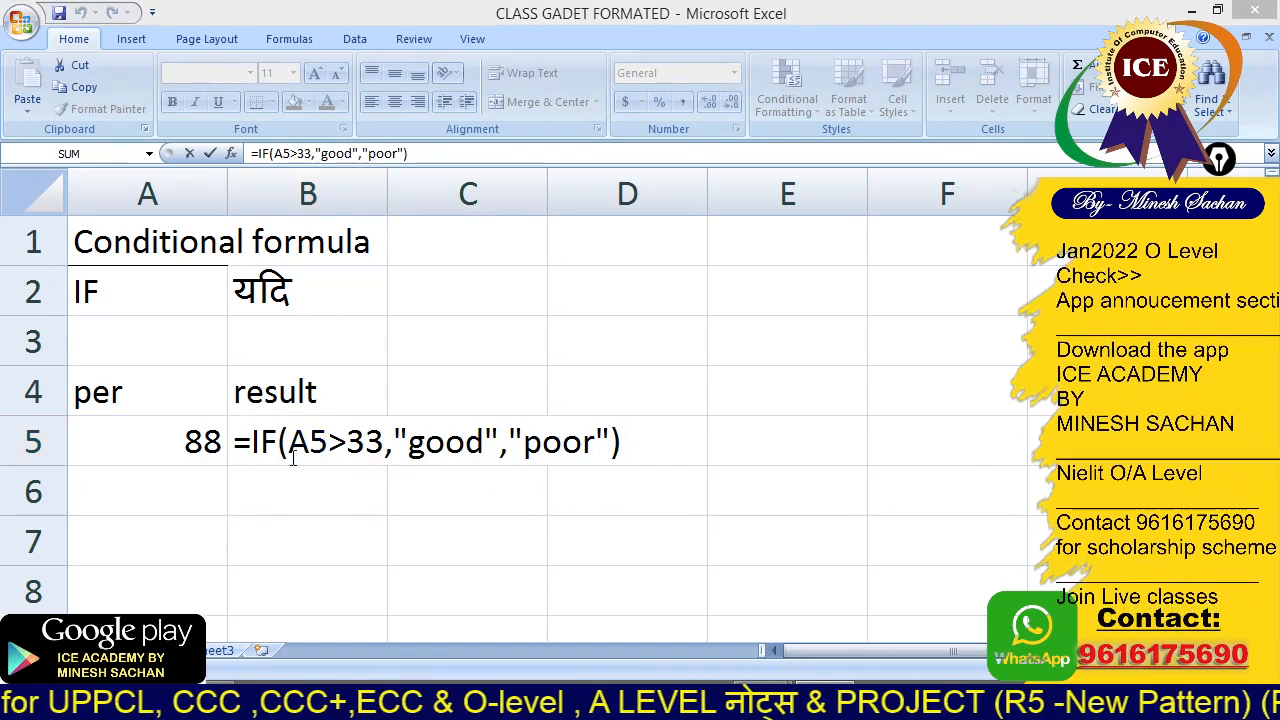
left_click(293, 457)
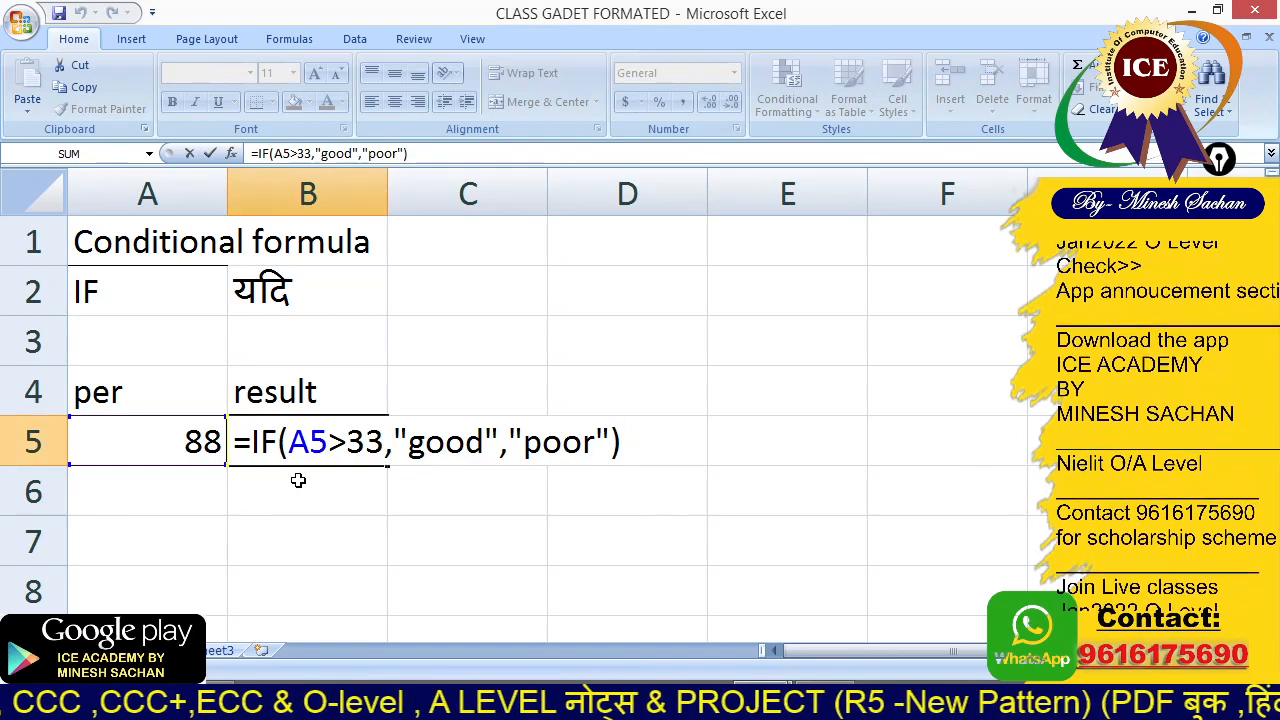
key("Return")
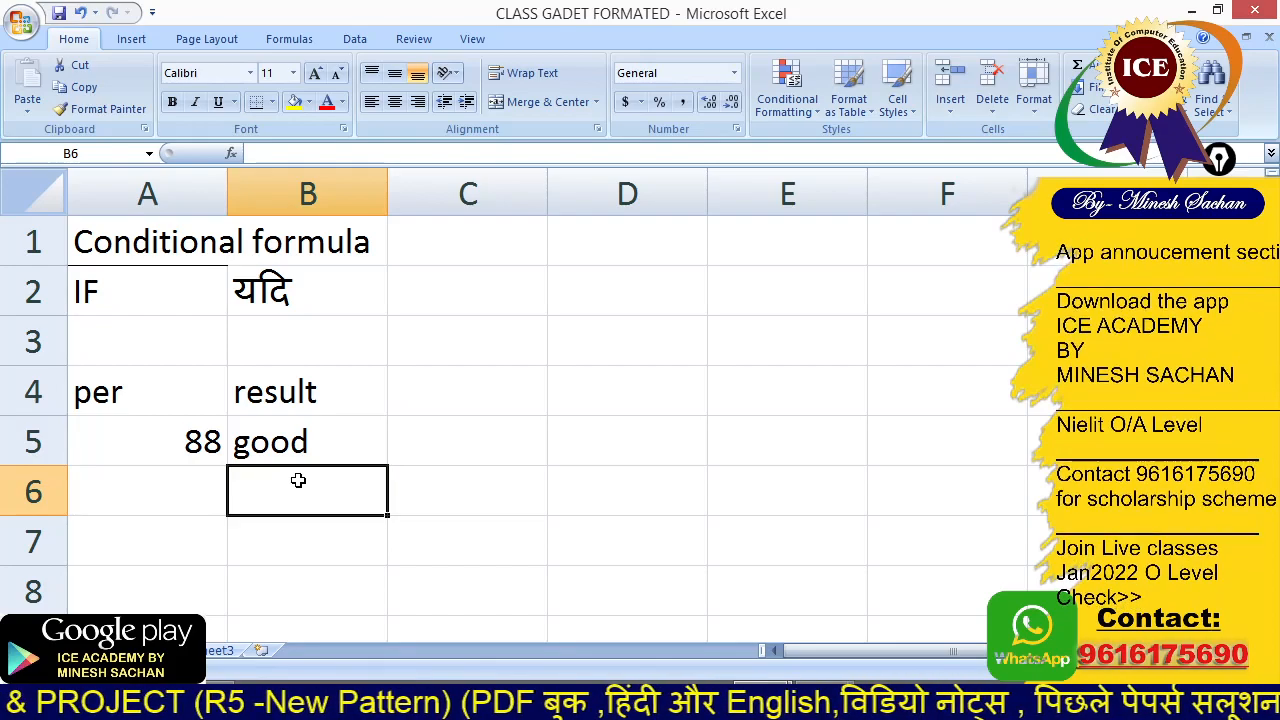
Change the logical test in the B5 formula to A5>60
key("Left")
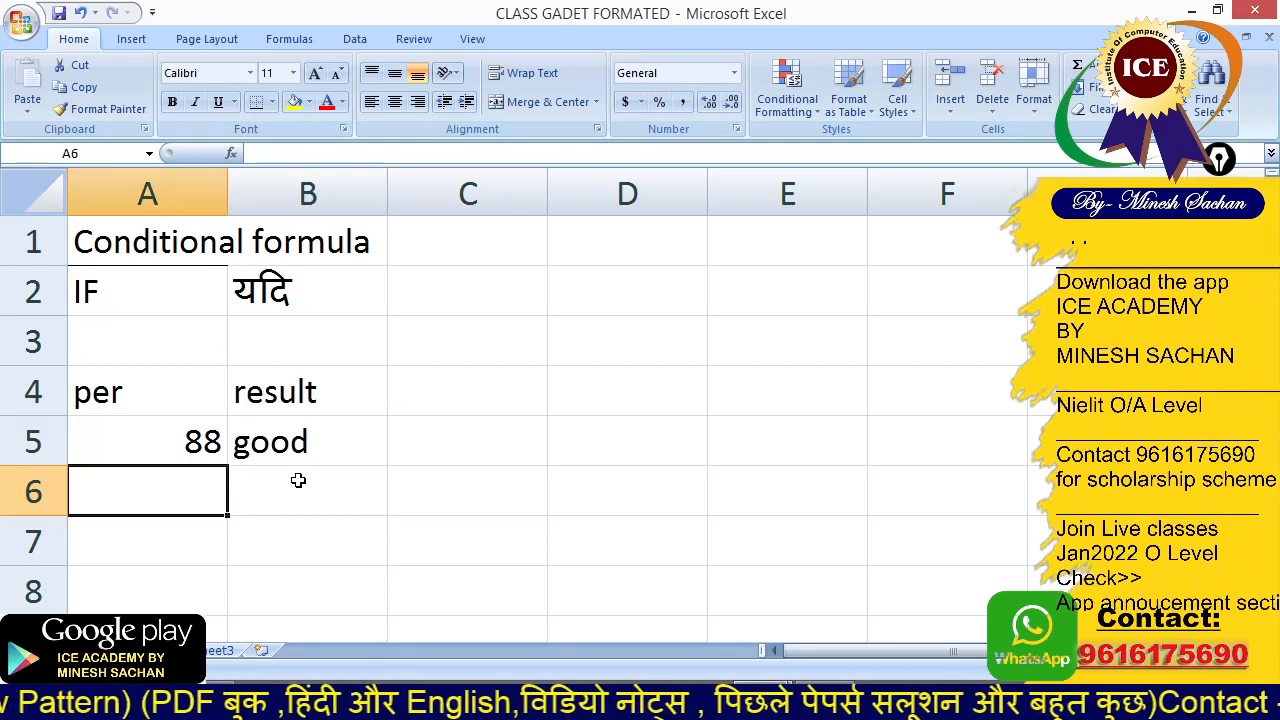
key("Up")
key("Right")
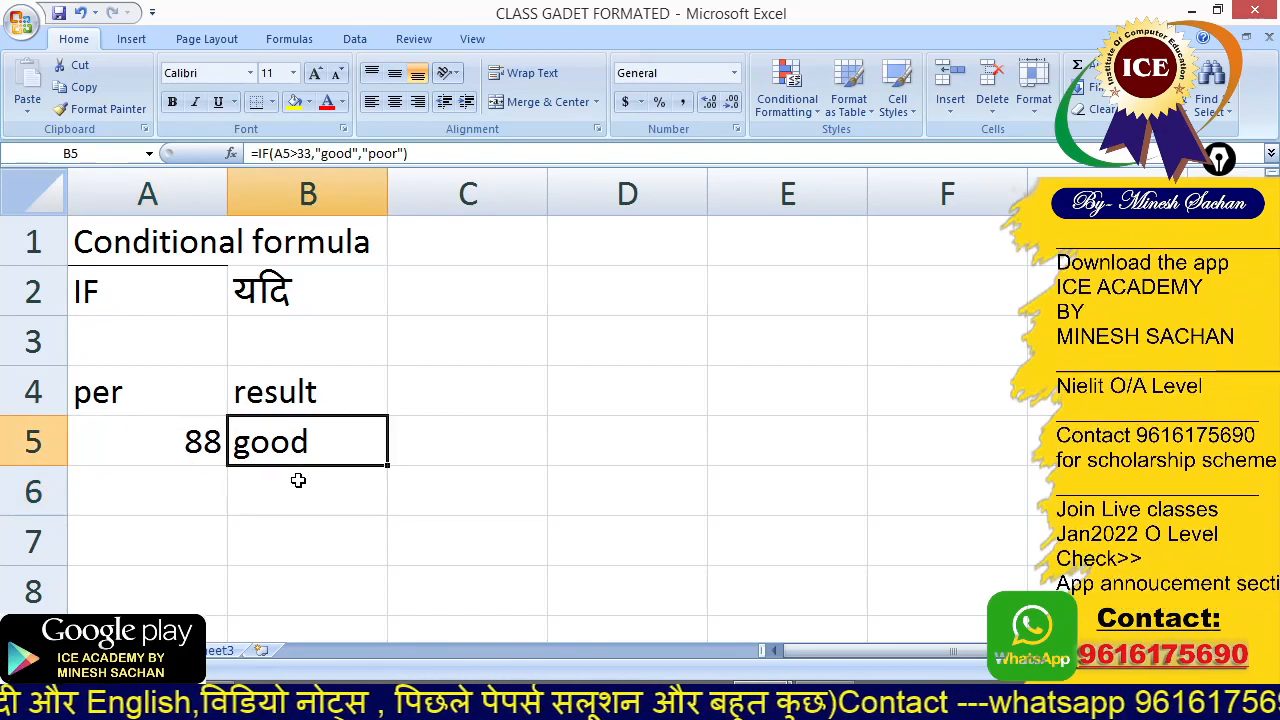
key("F2")
key("Left")
key("Left")
key("Left")
key("Left")
key("Left")
key("Left")
key("Left")
key("Left")
key("Left")
key("Left")
key("Left")
key("Left")
key("Left")
key("Left")
key("Left")
key("Left")
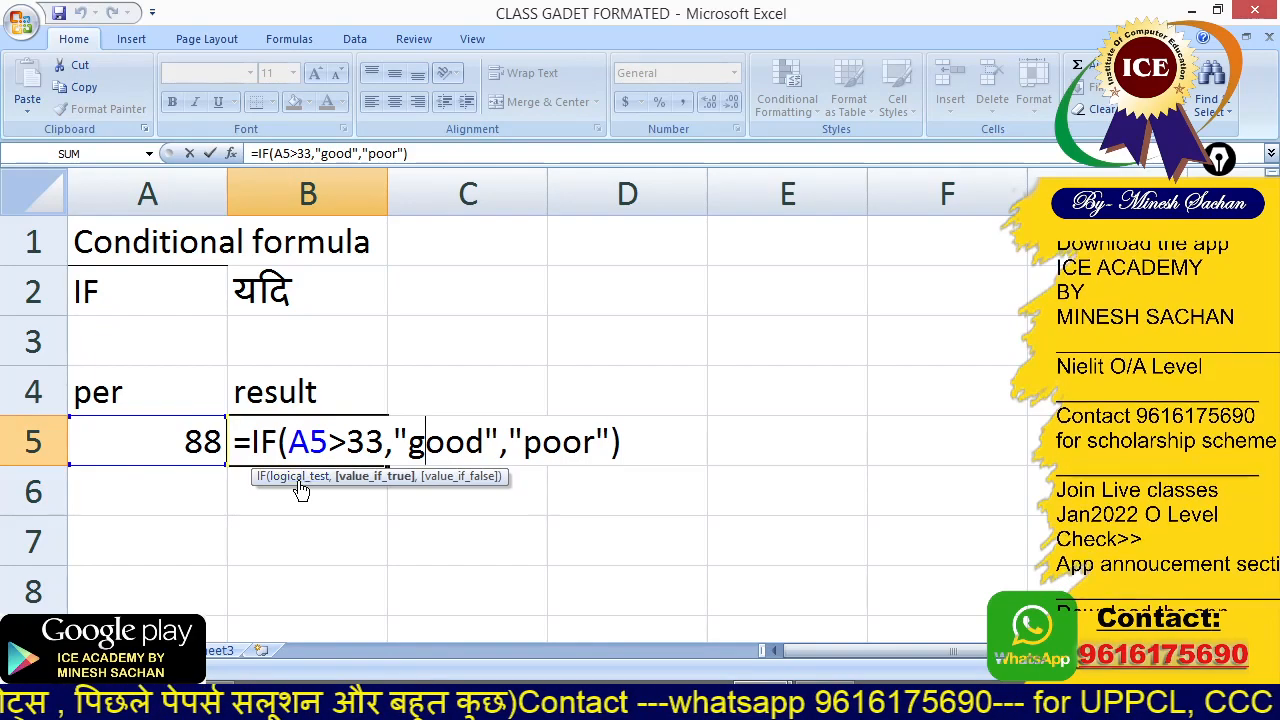
key("BackSpace")
key("Delete")
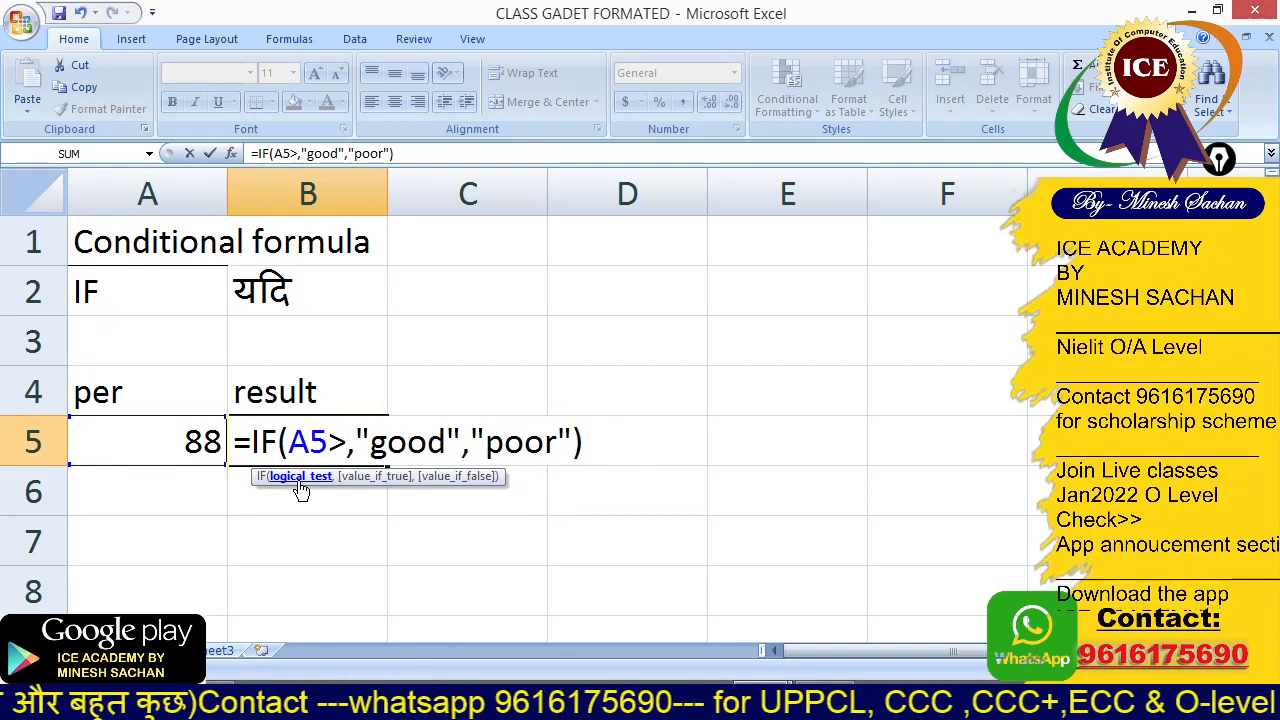
type("60")
Replace the value-if-true text "good" in the B5 formula with "first"
key("Right")
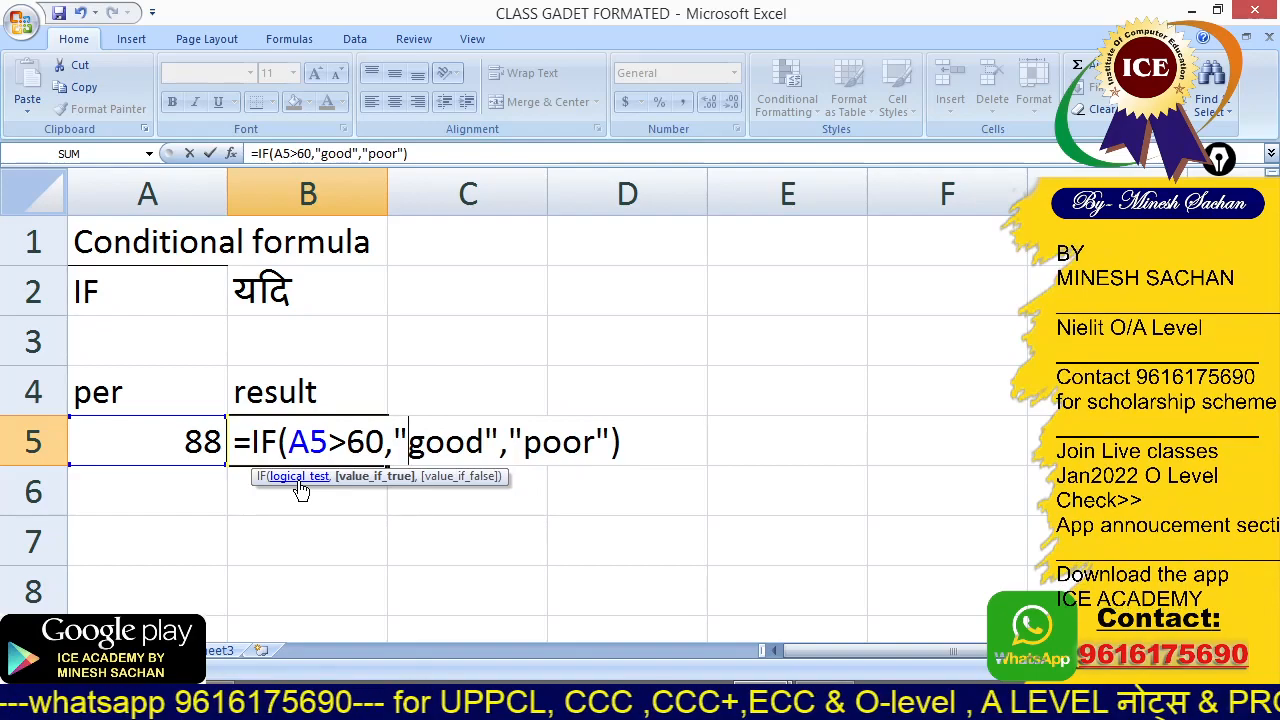
key("Delete")
key("Delete")
key("Delete")
key("Delete")
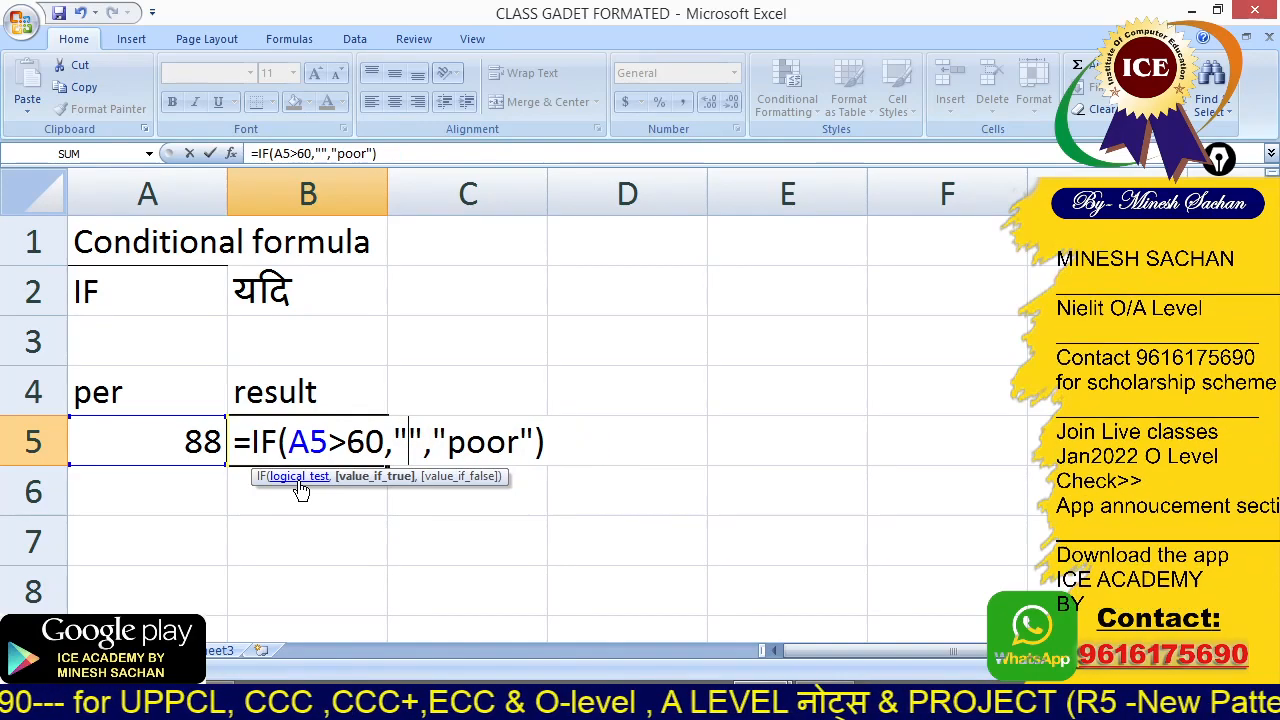
type("first")
Insert a nested IF before "poor" in the B5 formula that tests a5>45 and returns "second"
key("Right")
key("Right")
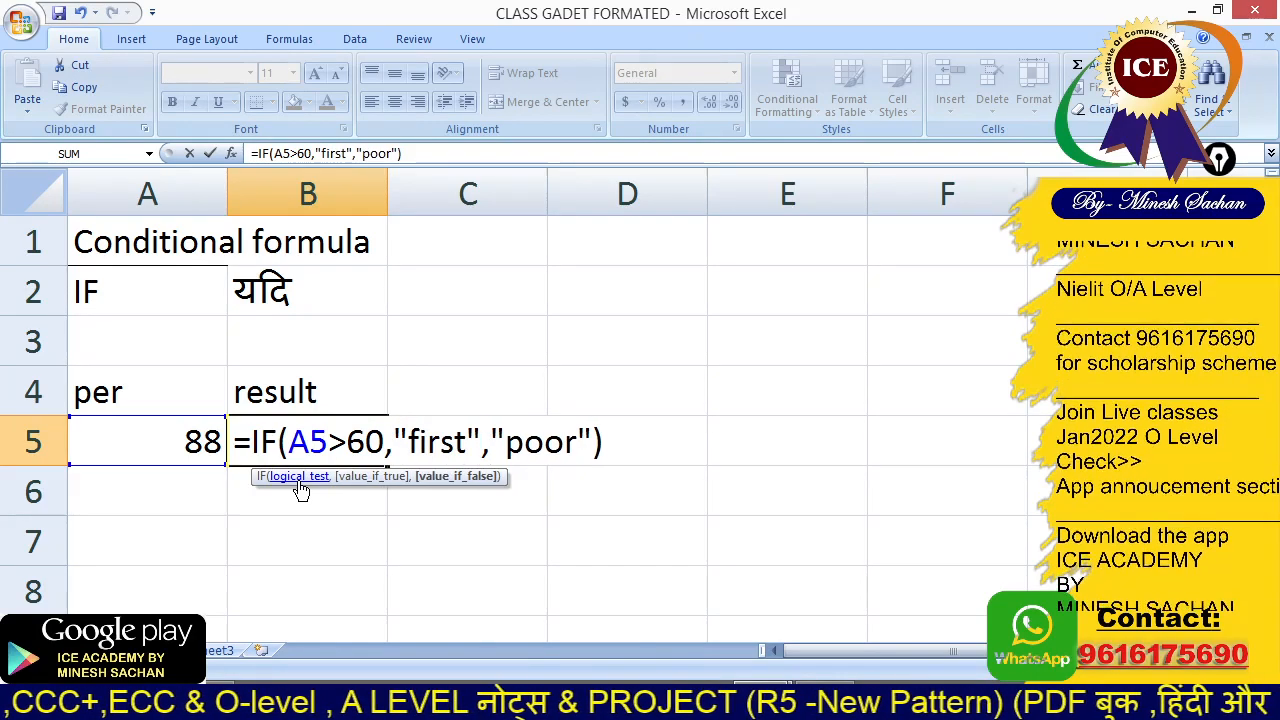
type("if(a")
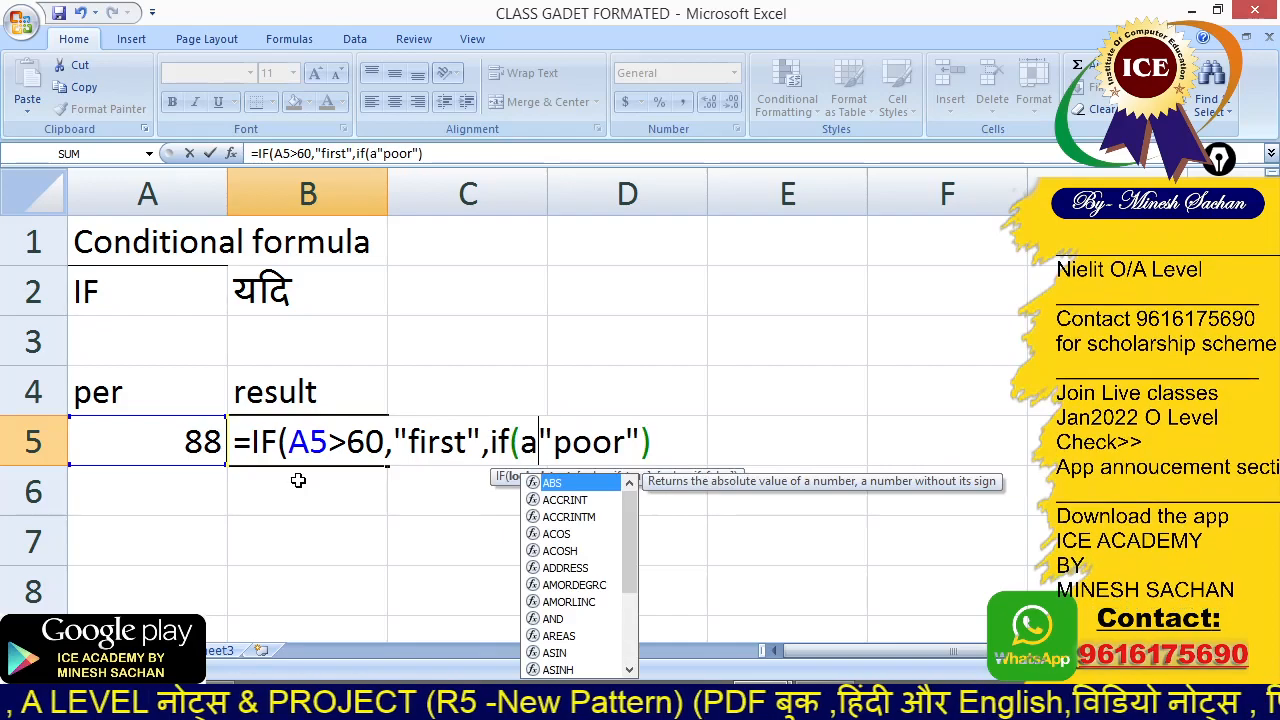
type("5>")
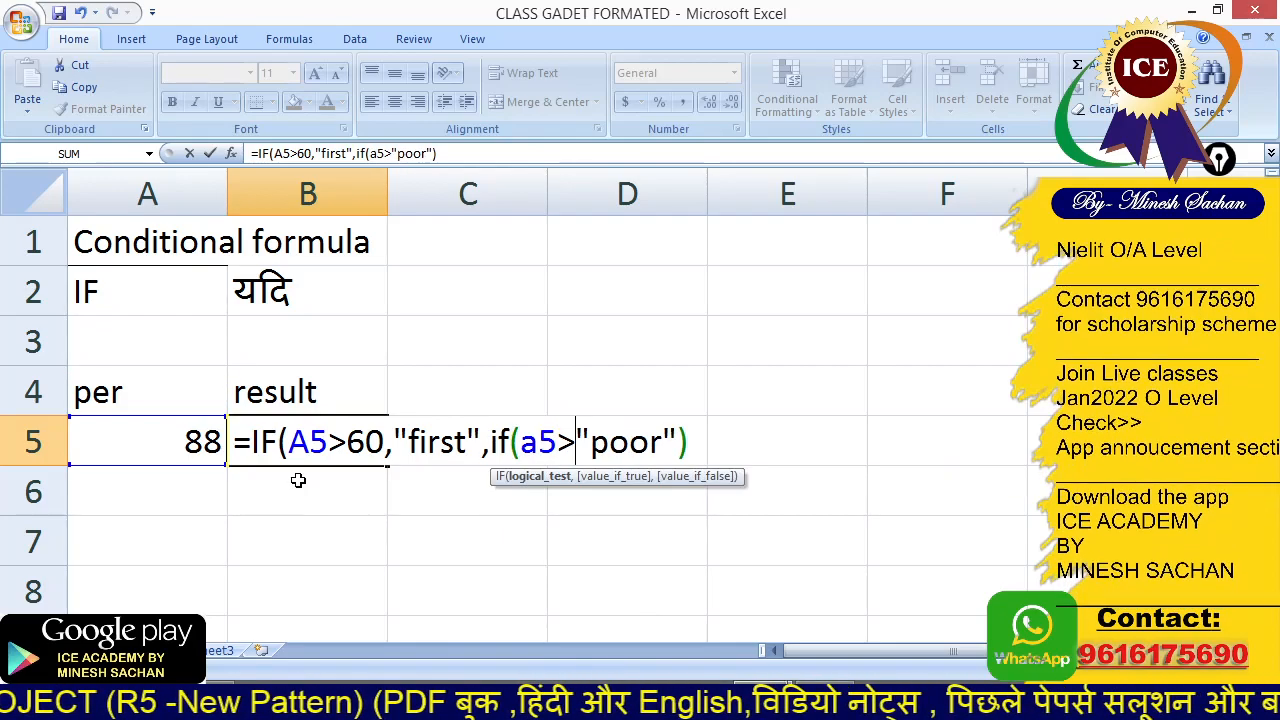
type("45")
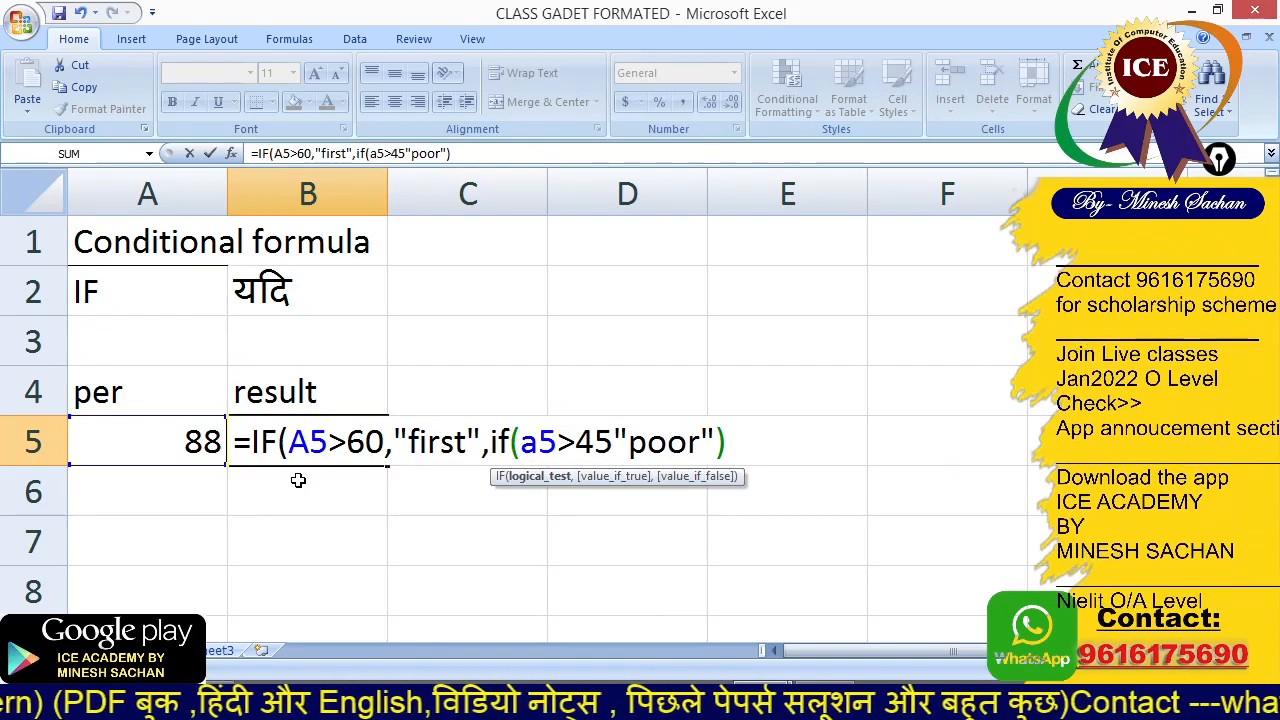
type(",\"seco")
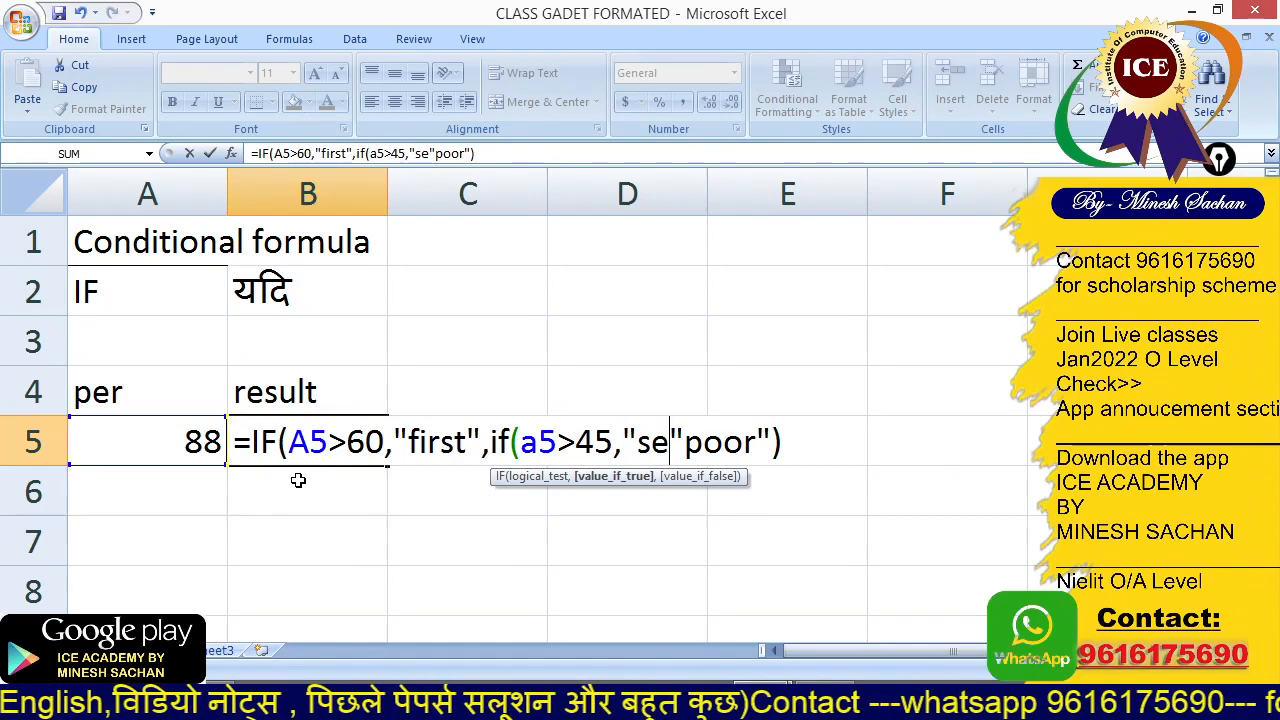
type("nd")
Add a third nested IF testing a5>33 with "third" as its true value and "poor" as false, and commit with the proposed bracket correction
type("\",if")
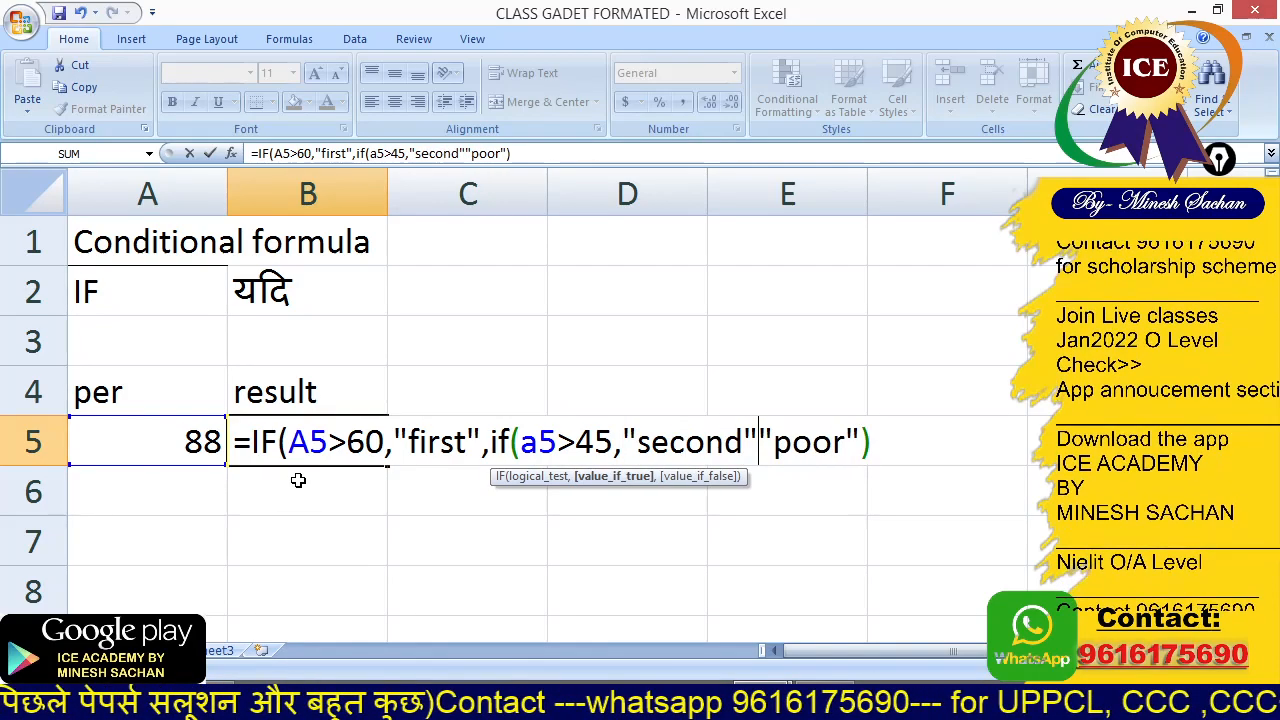
type("(a5")
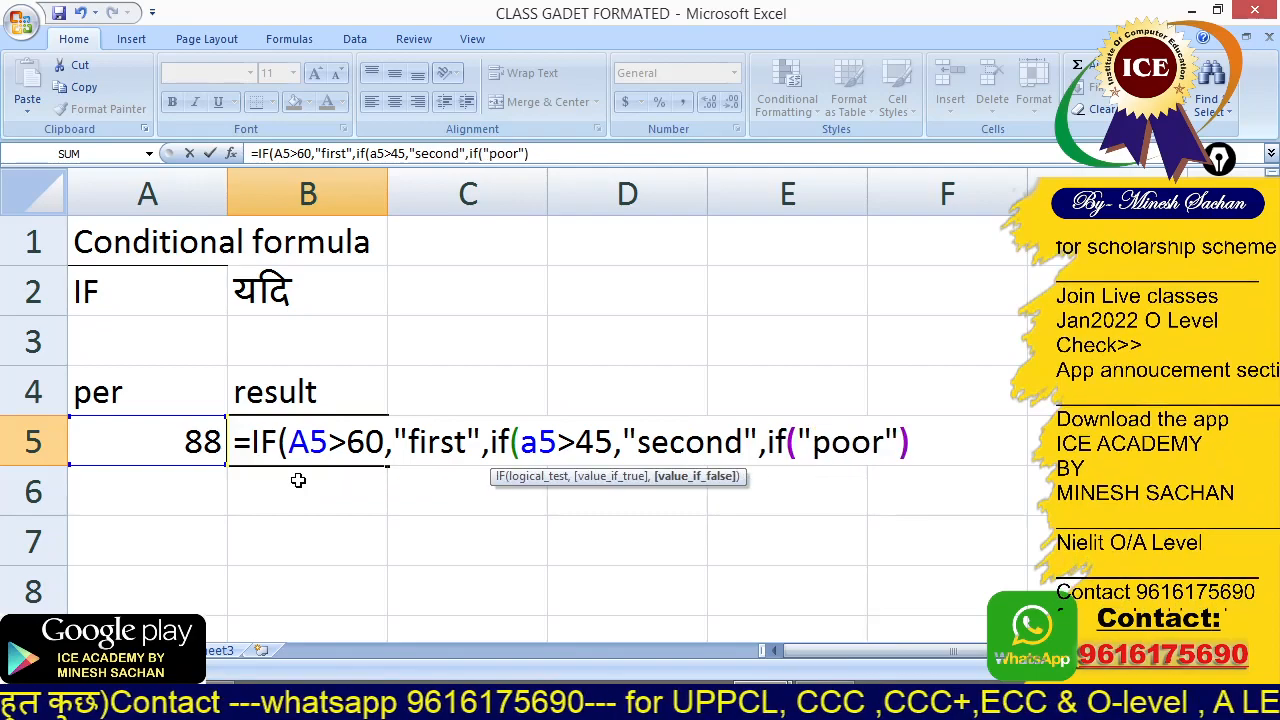
type(">33")
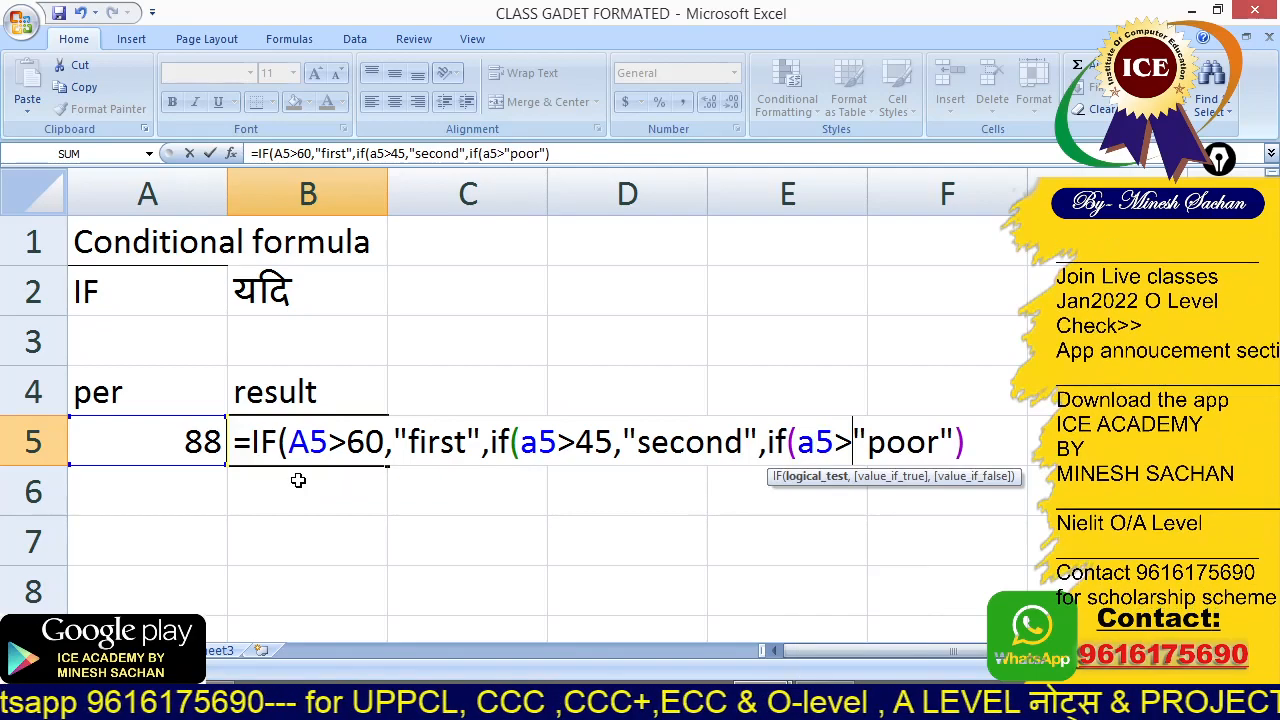
type(",\"third")
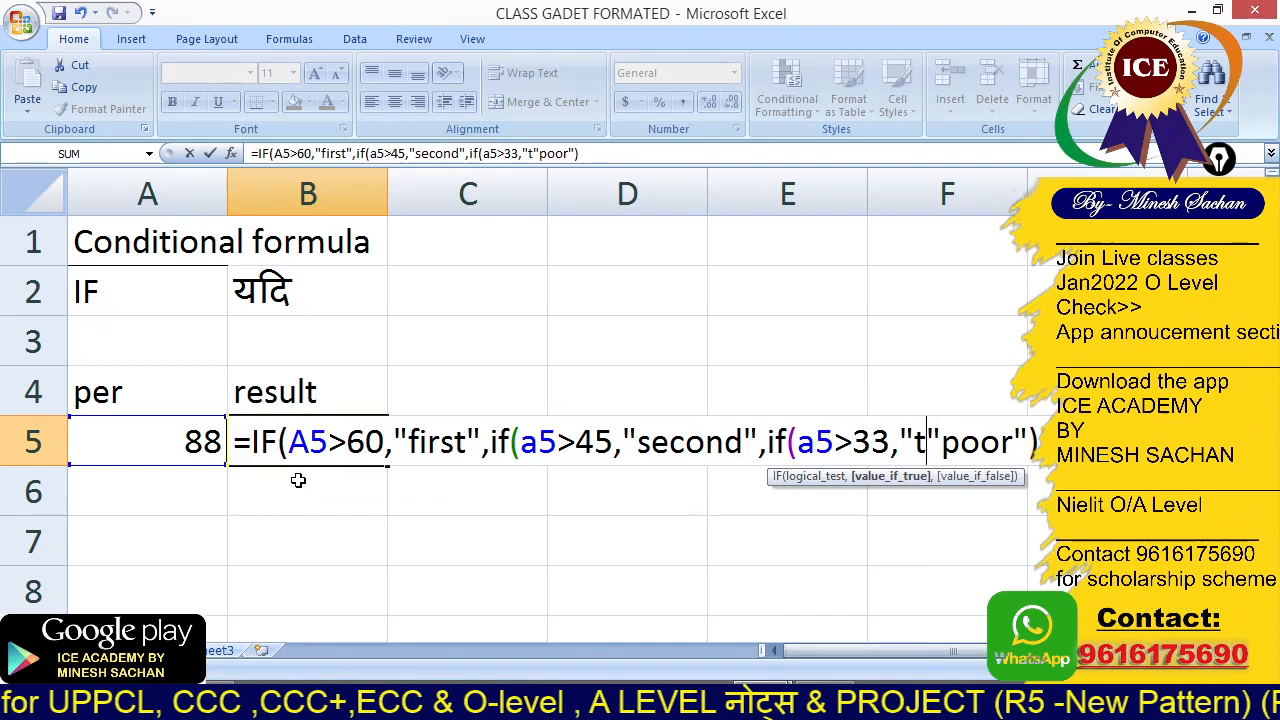
type("\",\"")
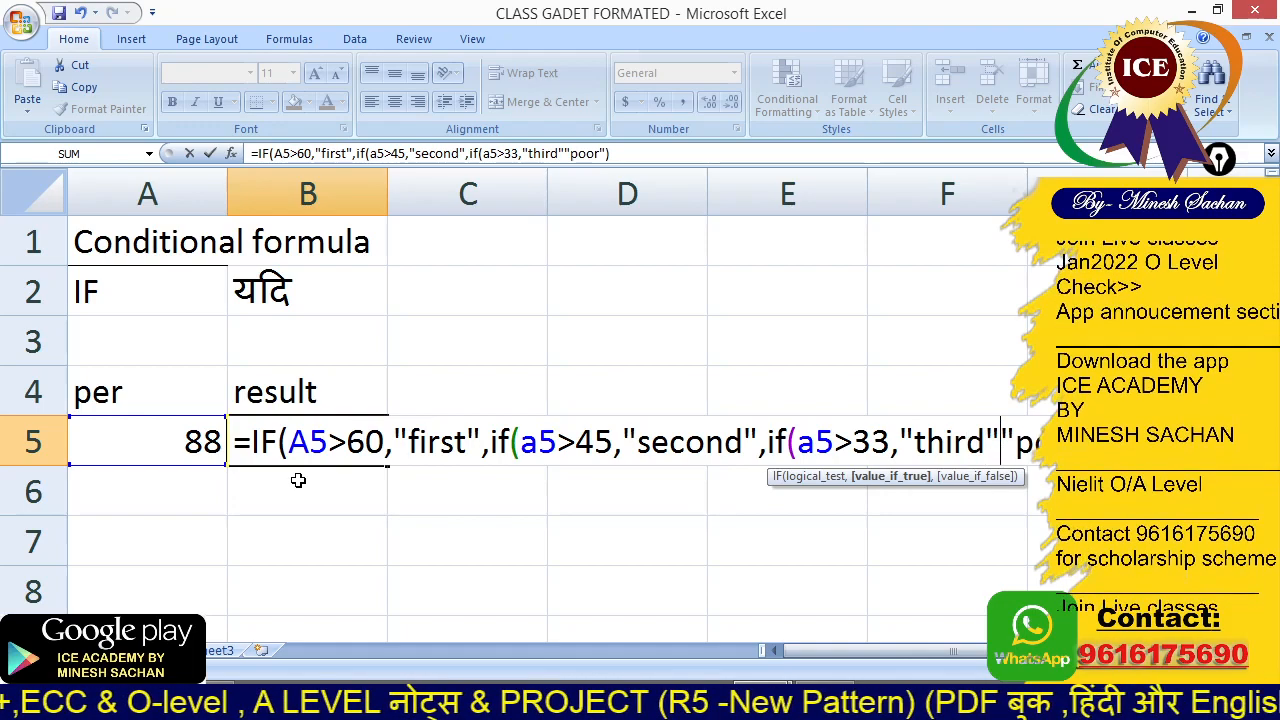
key("Return")
key("Return")
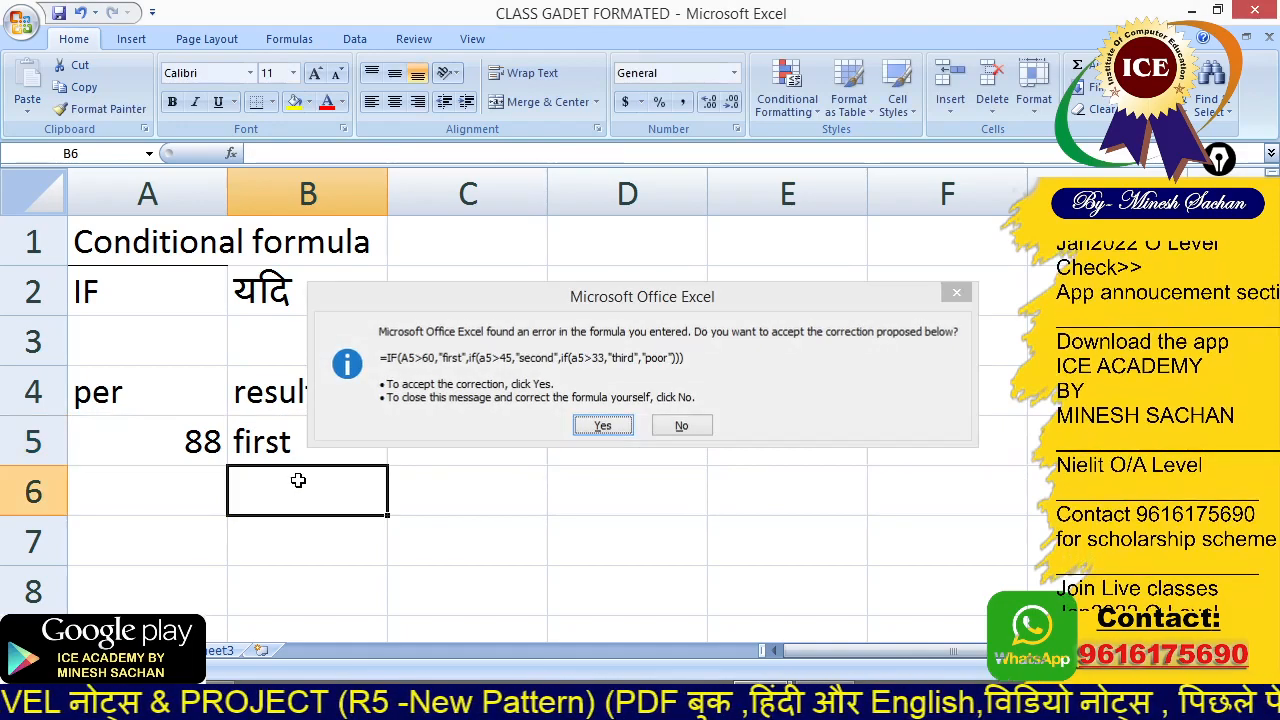
Reopen the nested IF formula in B5, underline A5>60 and draw arrows from it to "first" and to the A5>45 test
scroll(298, 480, "down", 4)
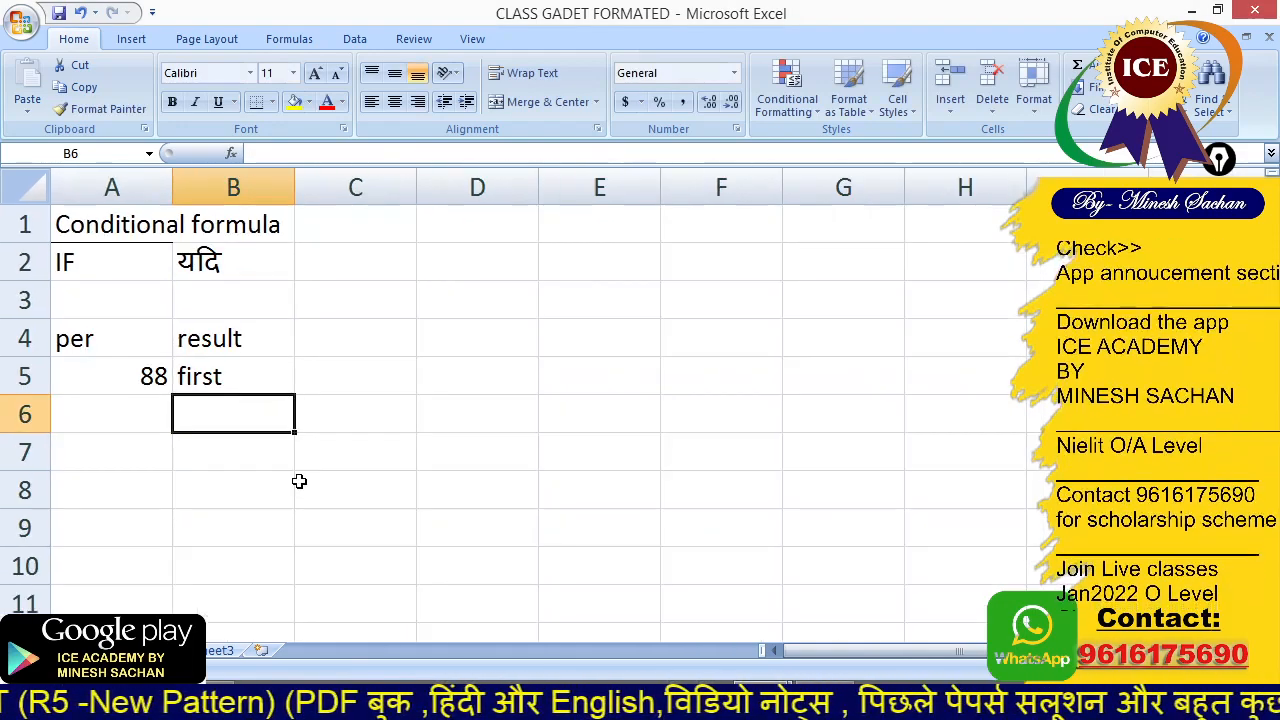
left_click(207, 365)
double_click(207, 365)
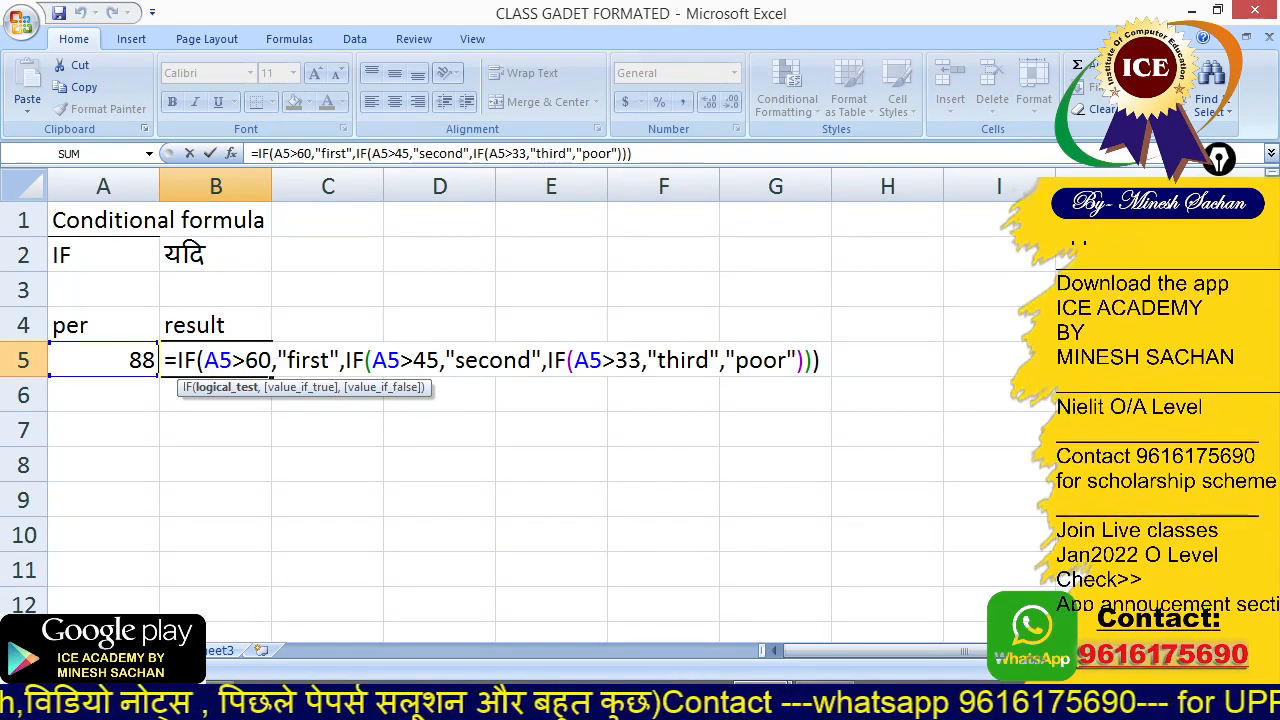
left_click_drag(200, 381, 270, 382)
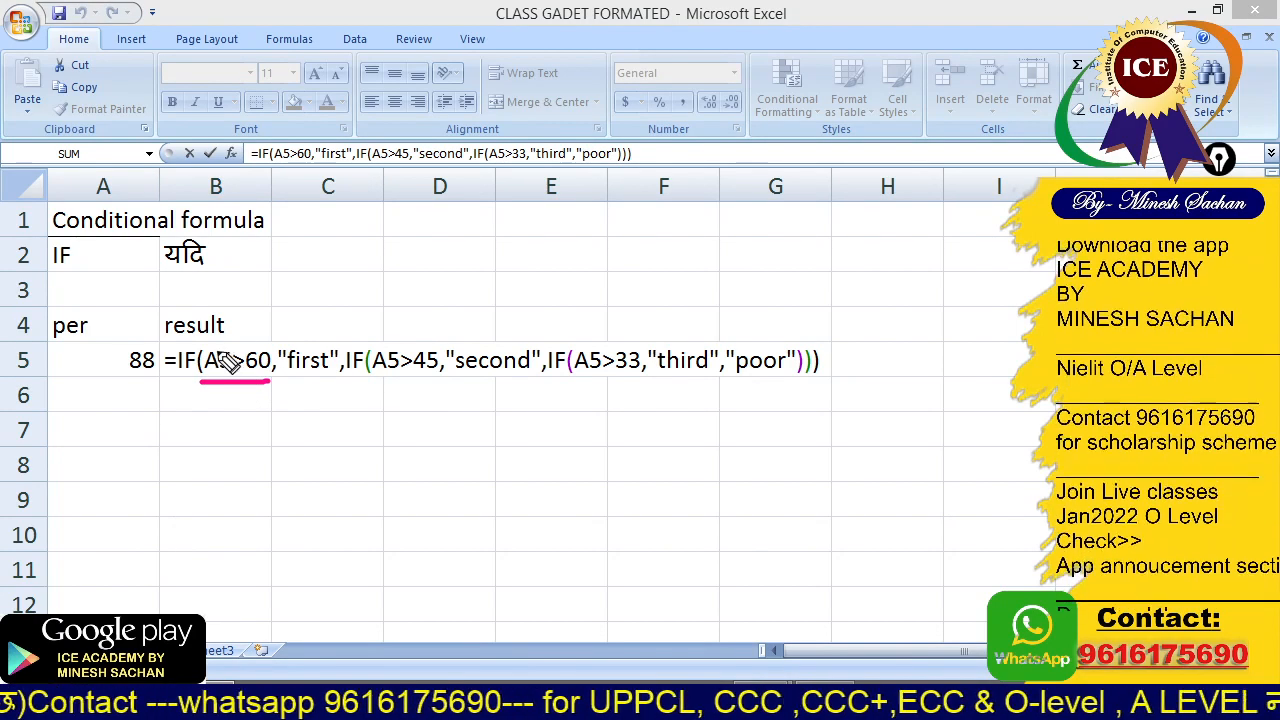
mouse_move(229, 336)
left_mouse_down()
mouse_move(249, 299)
mouse_move(312, 336)
mouse_move(297, 334)
mouse_move(316, 330)
left_mouse_up()
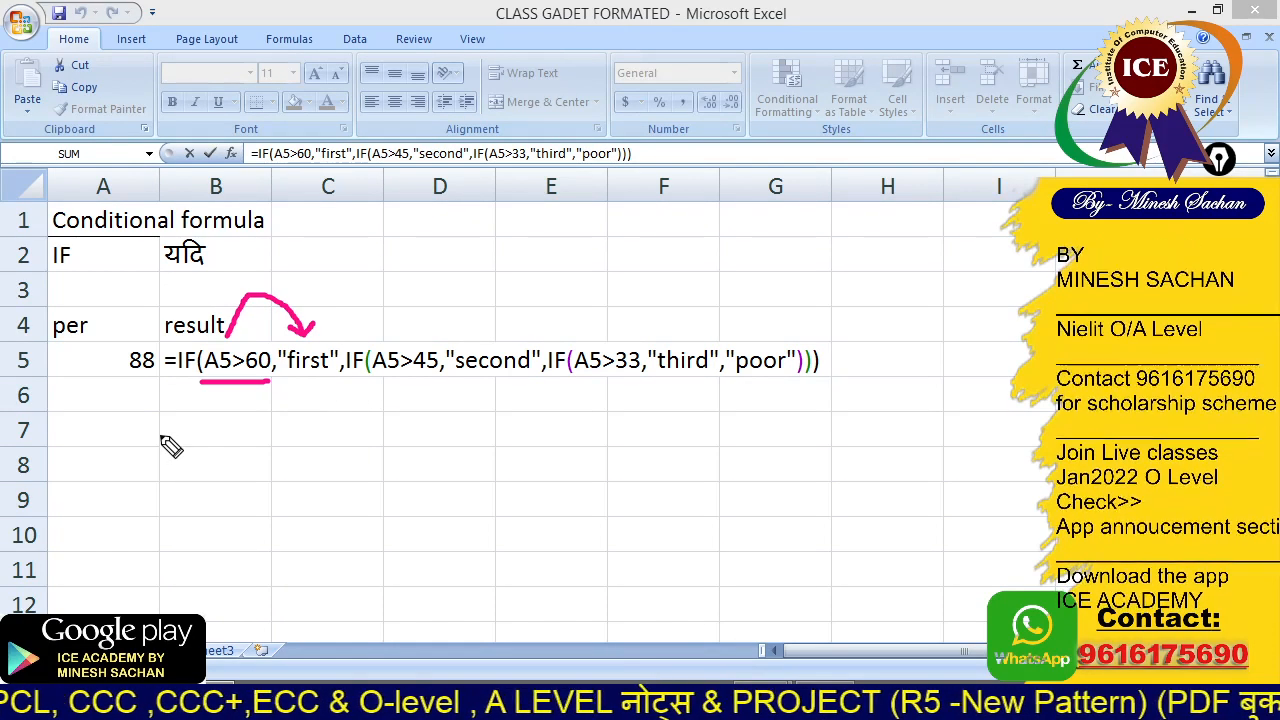
mouse_move(200, 388)
left_mouse_down()
mouse_move(265, 388)
mouse_move(328, 428)
mouse_move(406, 381)
mouse_move(414, 395)
mouse_move(408, 380)
left_mouse_up()
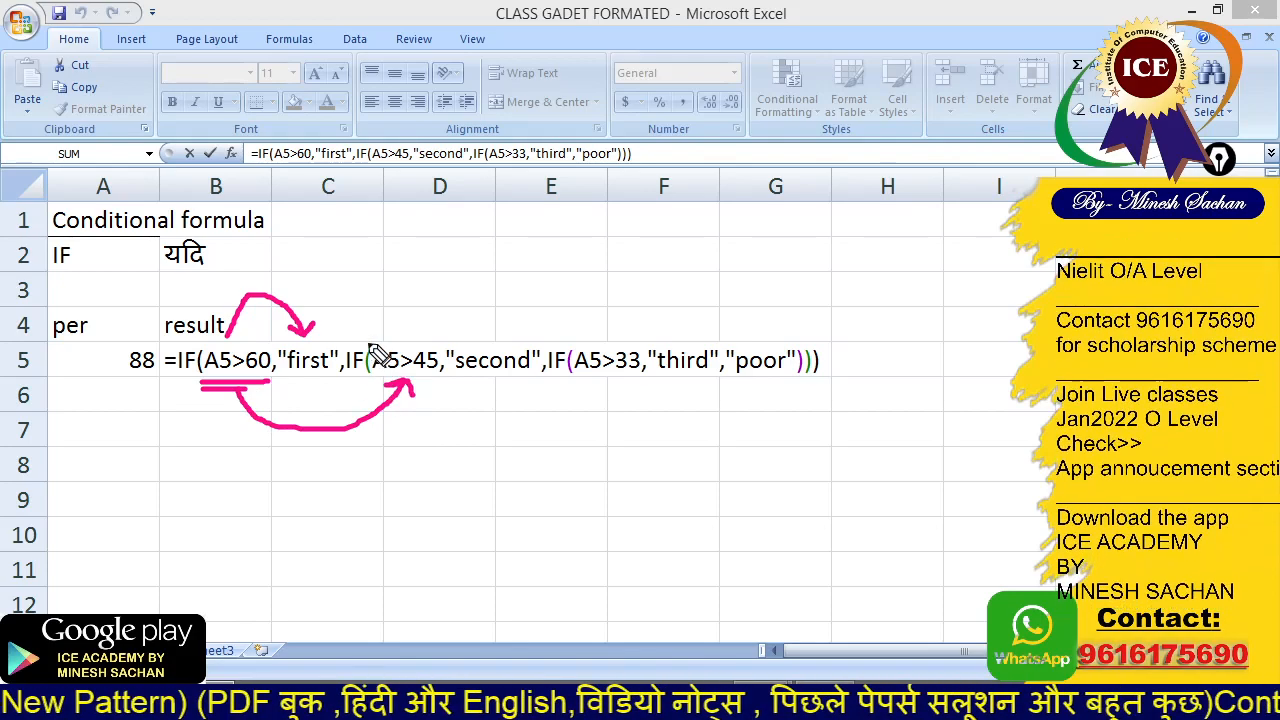
Mark the A5>45 and A5>33 tests with arrows to their true and false outcomes, and close the B5 formula unchanged
mouse_move(368, 342)
left_mouse_down()
mouse_move(420, 341)
mouse_move(491, 309)
mouse_move(500, 340)
mouse_move(517, 330)
left_mouse_up()
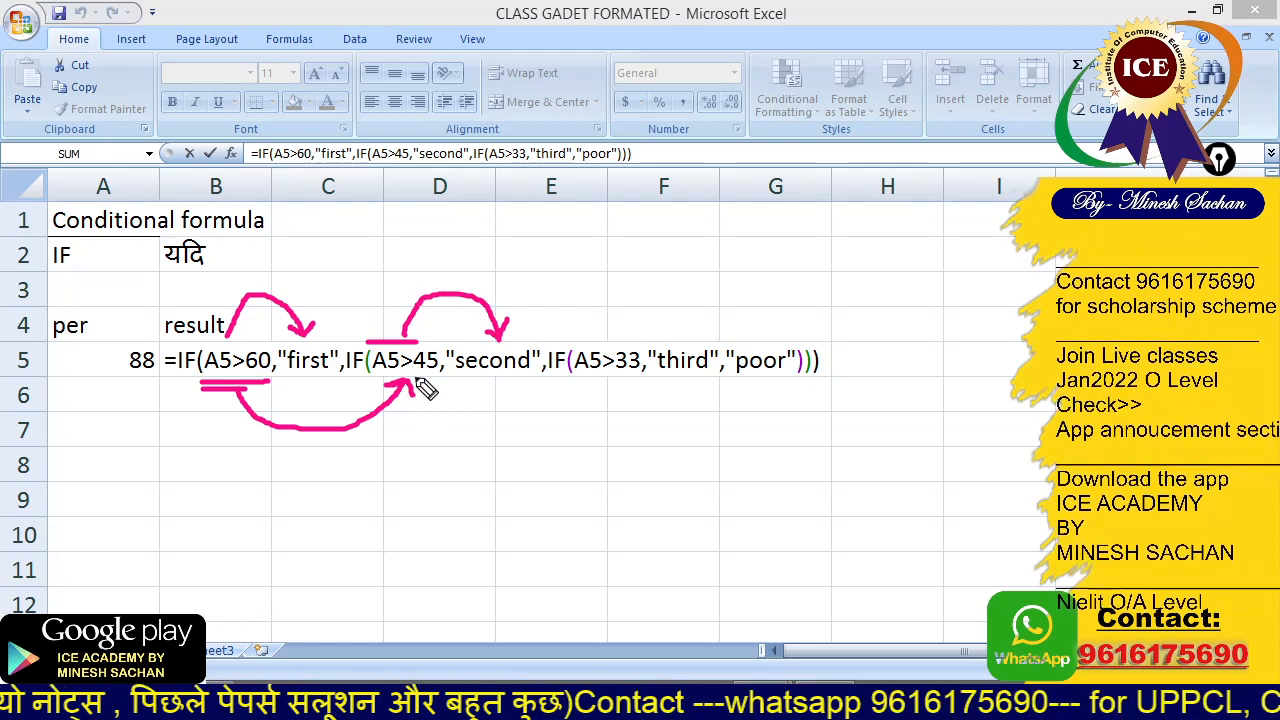
mouse_move(420, 382)
left_mouse_down()
mouse_move(500, 428)
mouse_move(603, 389)
mouse_move(629, 403)
left_mouse_up()
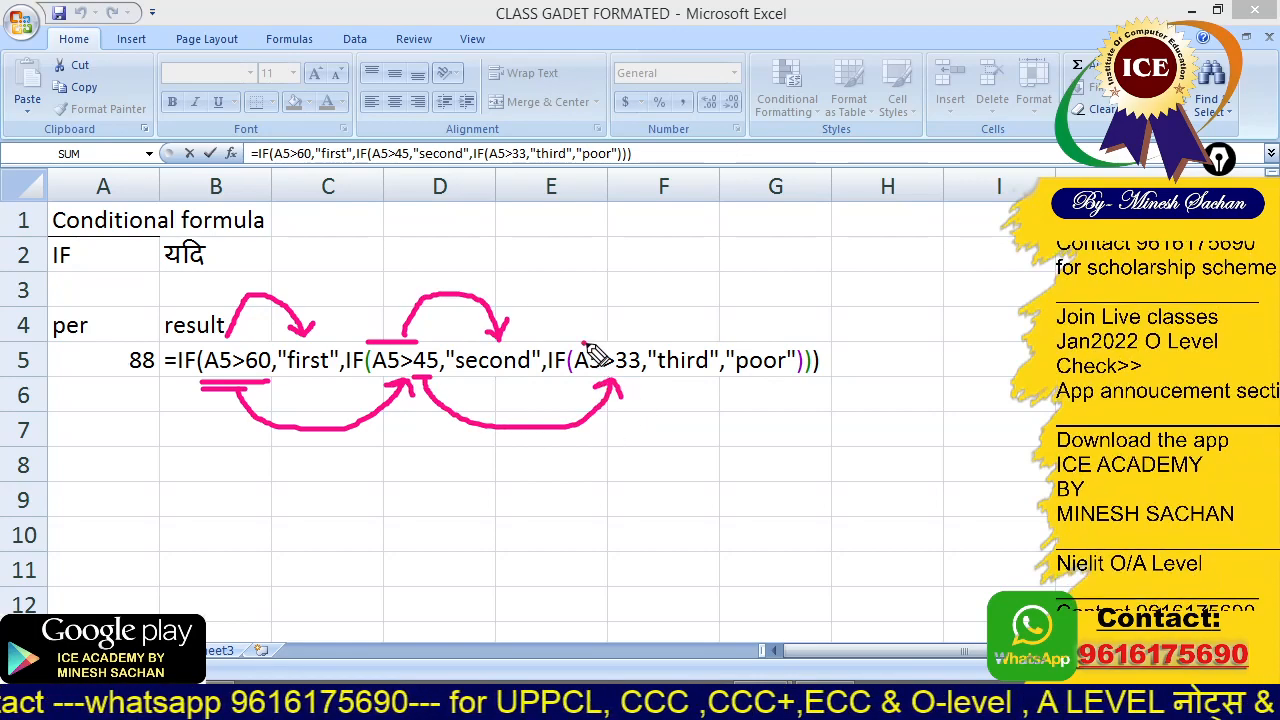
mouse_move(583, 342)
left_mouse_down()
mouse_move(616, 341)
mouse_move(612, 314)
mouse_move(694, 326)
left_mouse_up()
mouse_move(622, 377)
left_mouse_down()
mouse_move(729, 413)
mouse_move(780, 379)
mouse_move(768, 381)
mouse_move(788, 383)
left_mouse_up()
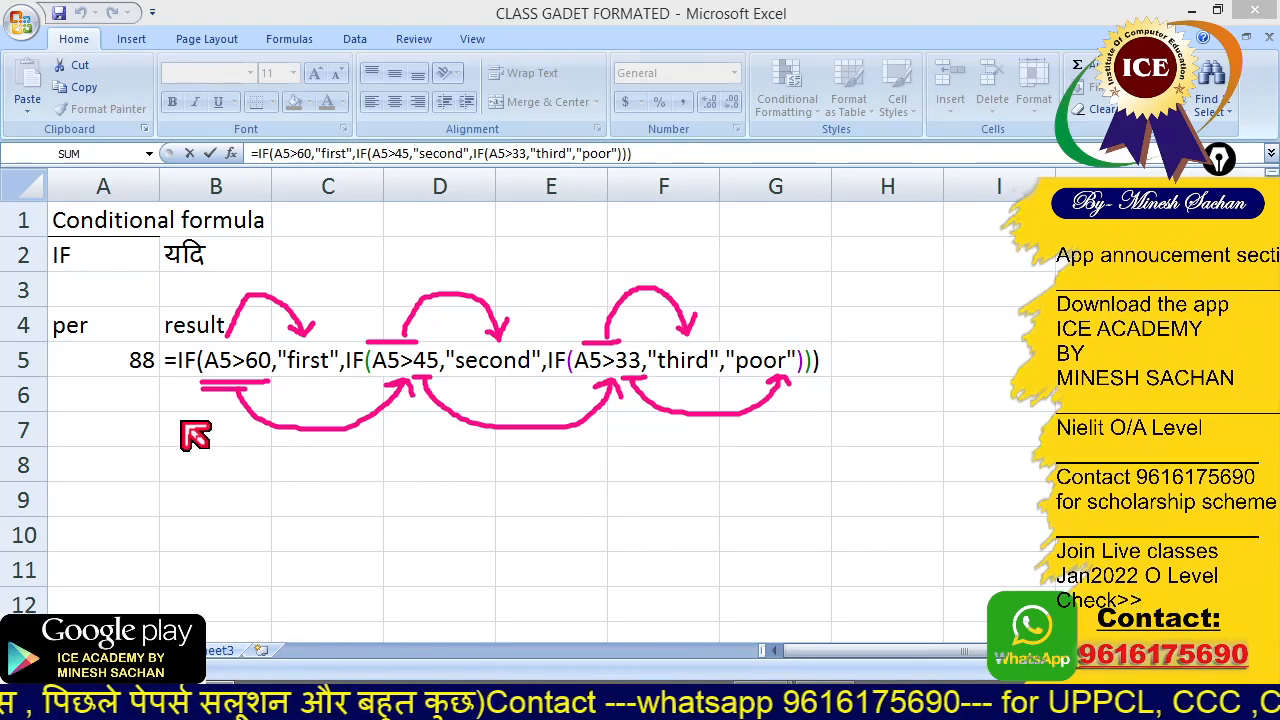
left_click(137, 372)
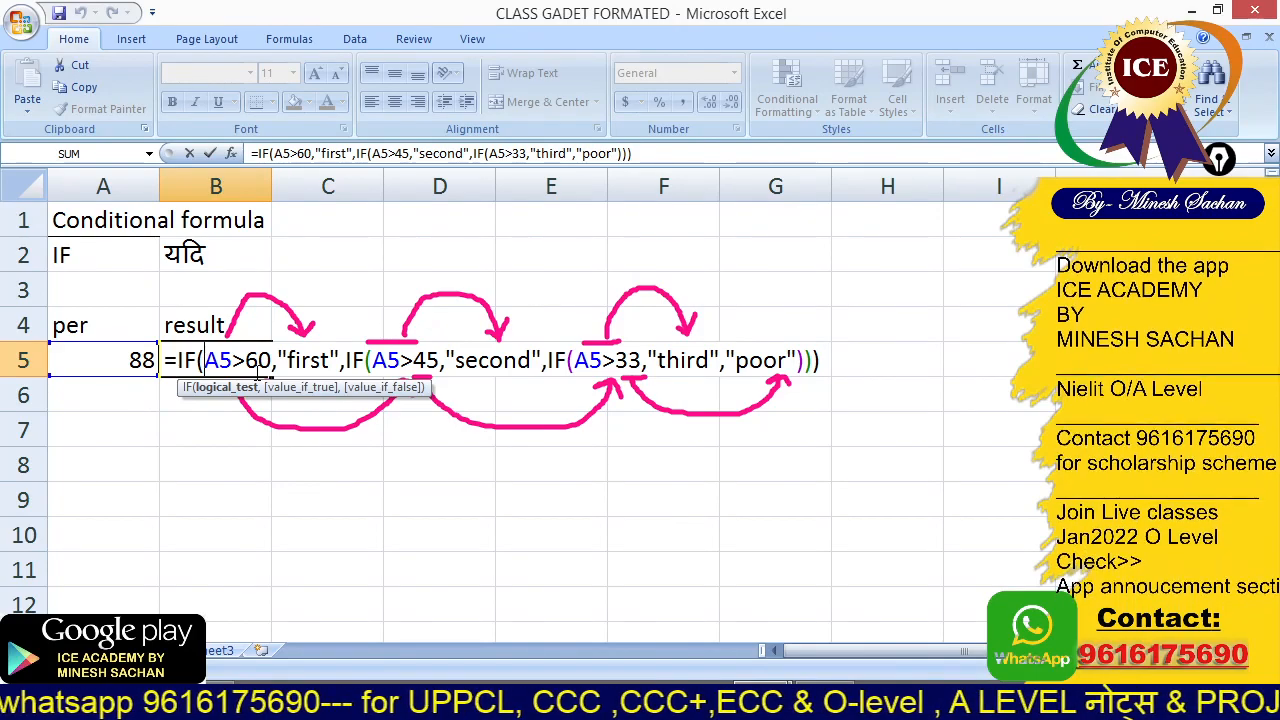
key("Return")
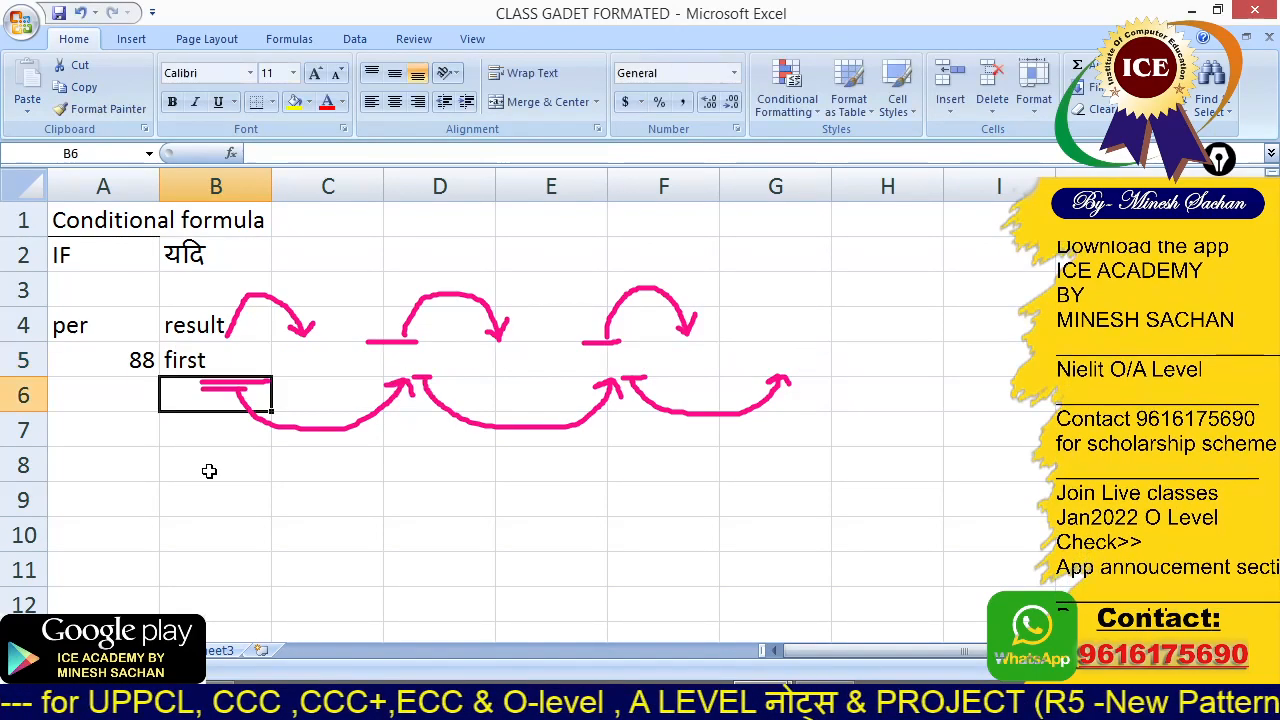
Set the per value in A5 to 54 and review the nested IF formula in B5
key("Up")
key("Left")
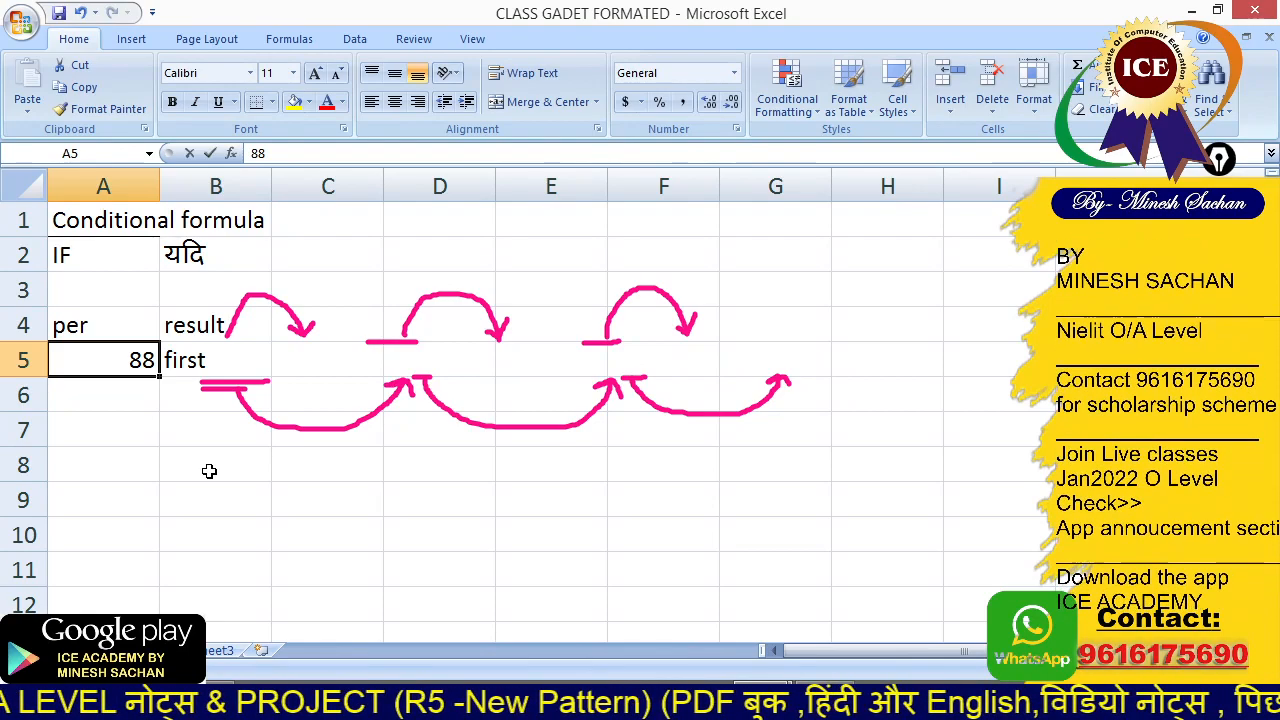
type("54")
key("Tab")
key("F2")
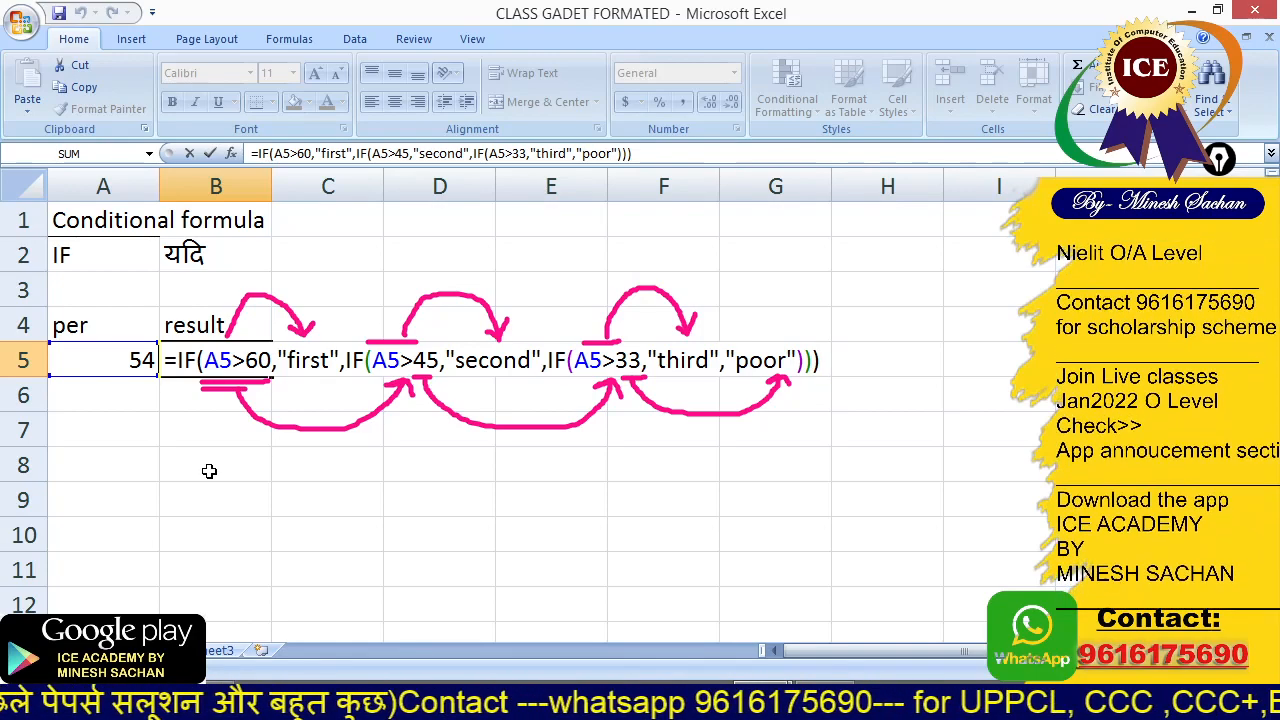
key("Return")
Set the per value in A5 to 36 and review the A5>33 test and its "third" outcome in the B5 formula
key("Up")
key("Left")
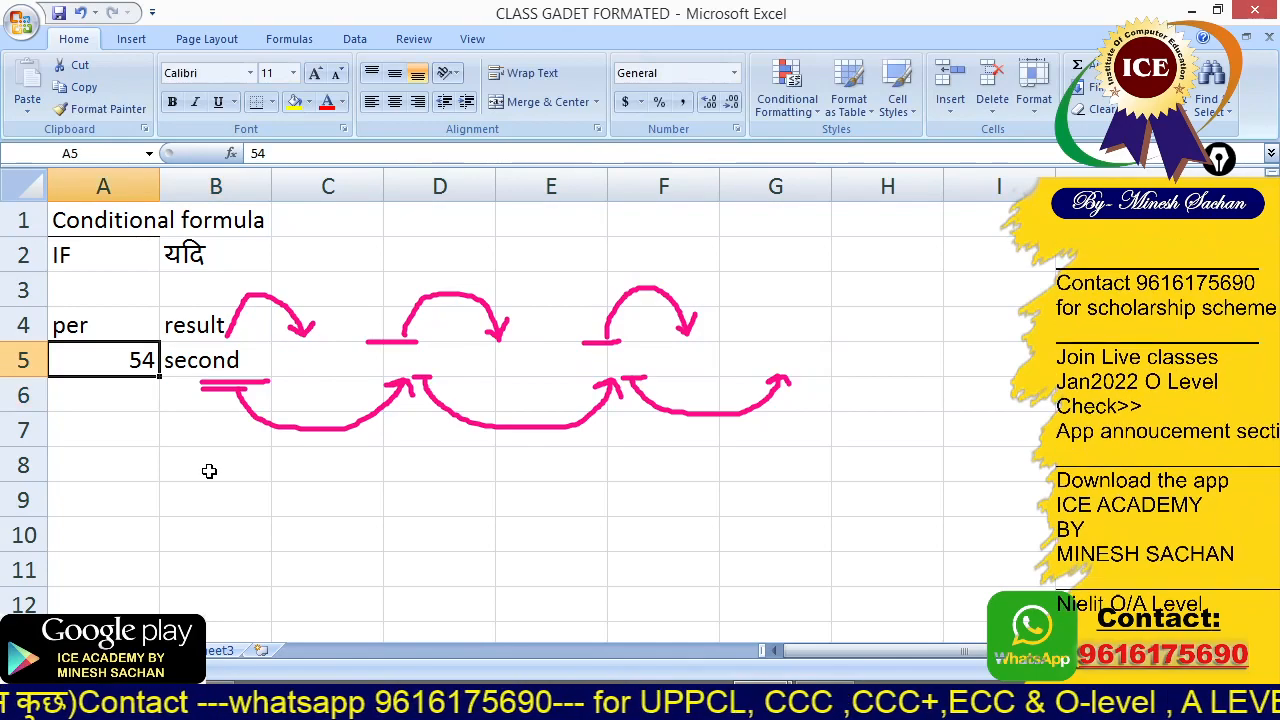
type("36")
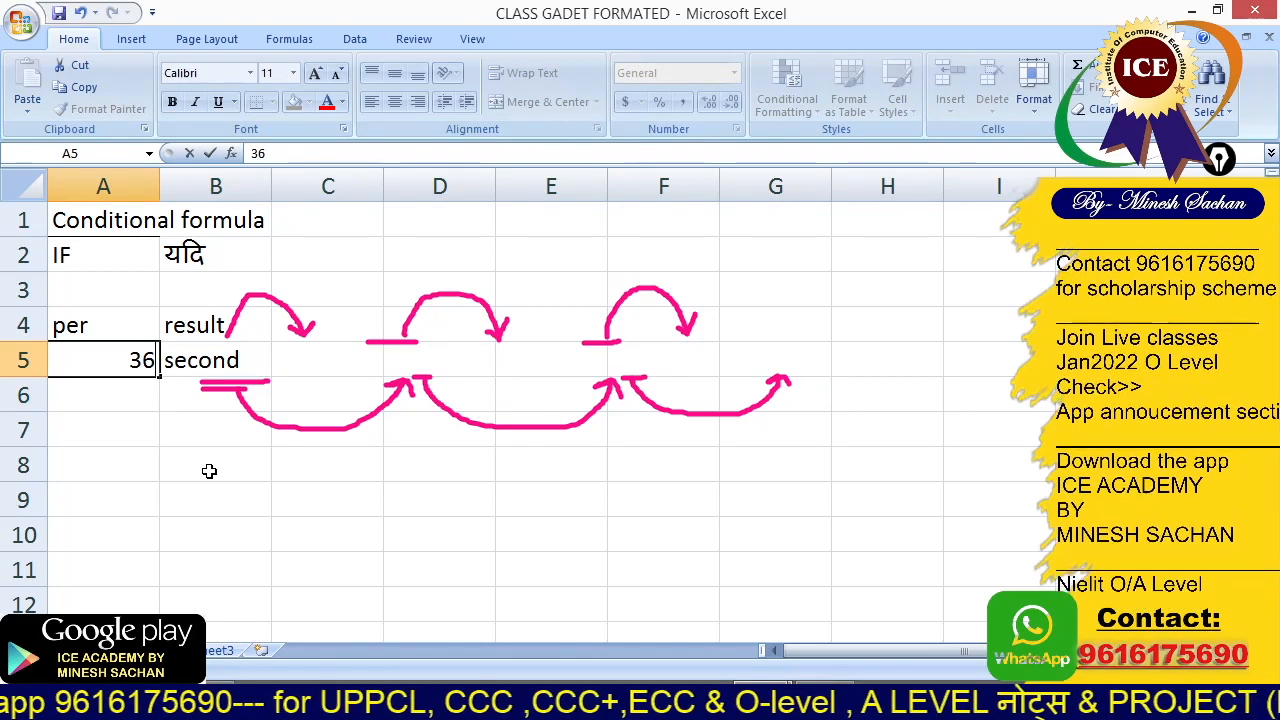
key("Return")
key("Up")
key("Right")
key("F2")
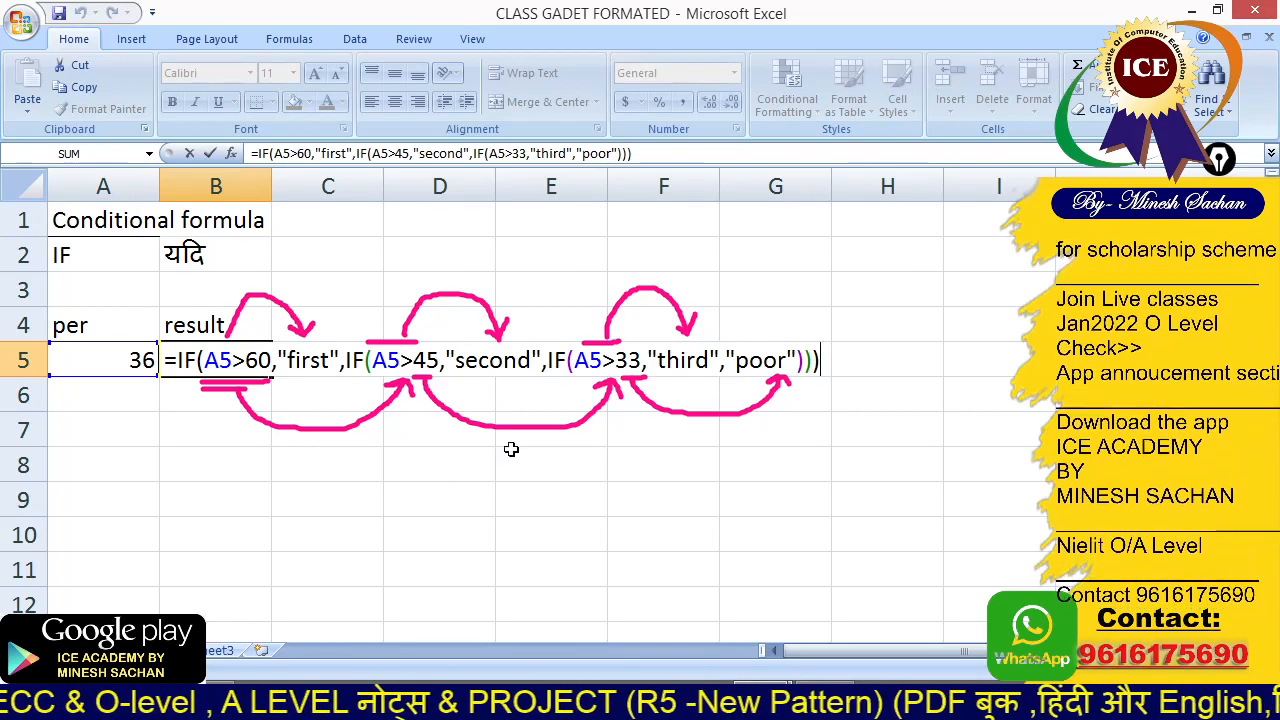
left_click_drag(574, 361, 628, 361)
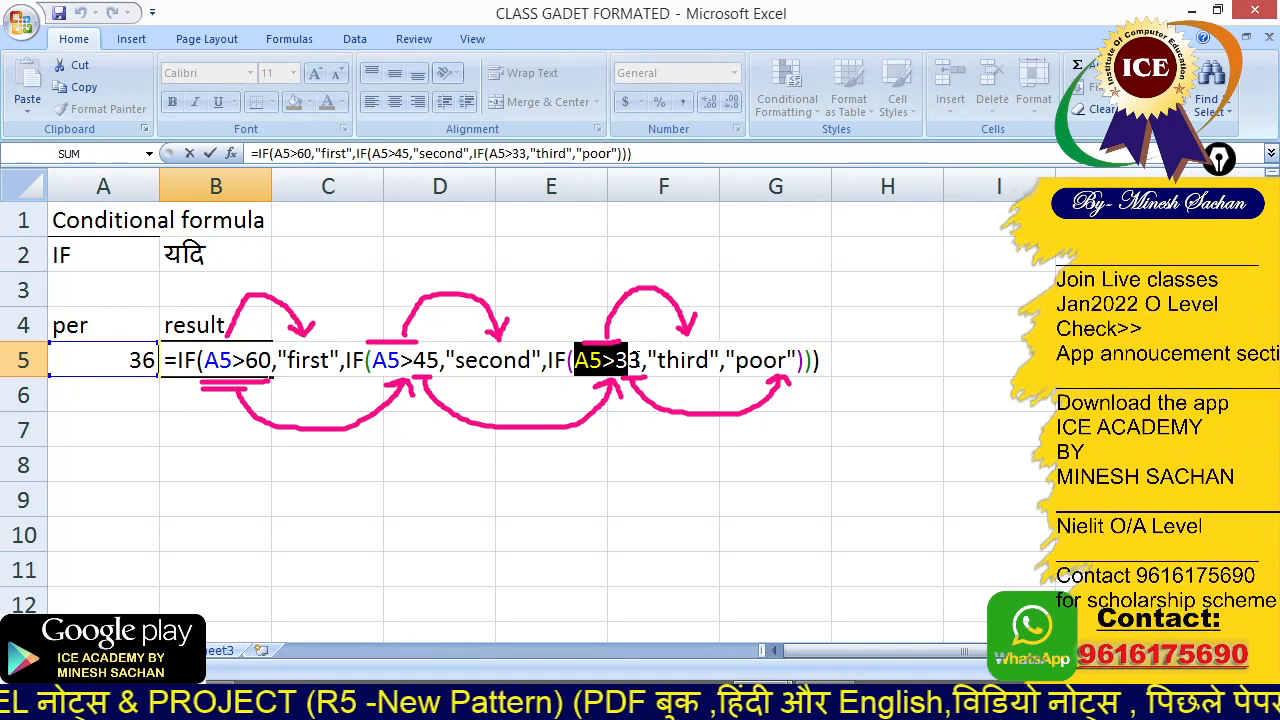
left_click(668, 361)
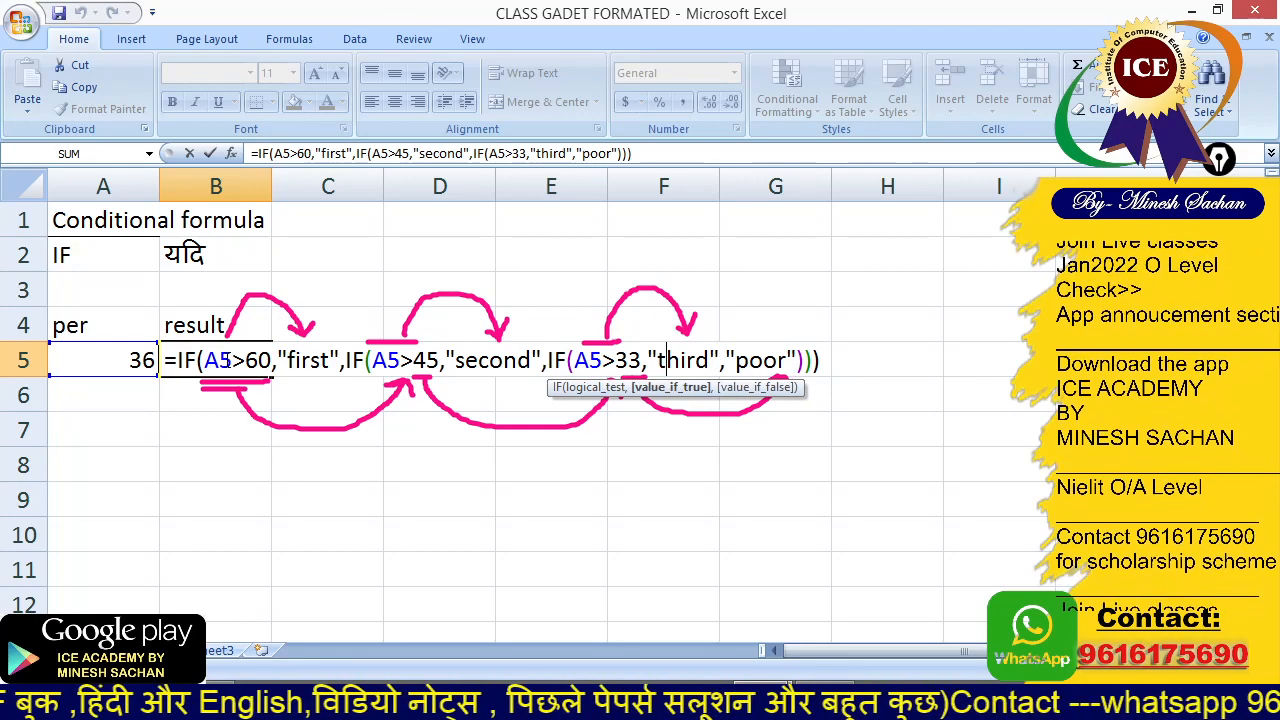
left_click(228, 360)
key("Return")
Set the per value in A5 to 20 and review the nested IF formula in B5, closing it unchanged
left_click(225, 360)
key("Left")
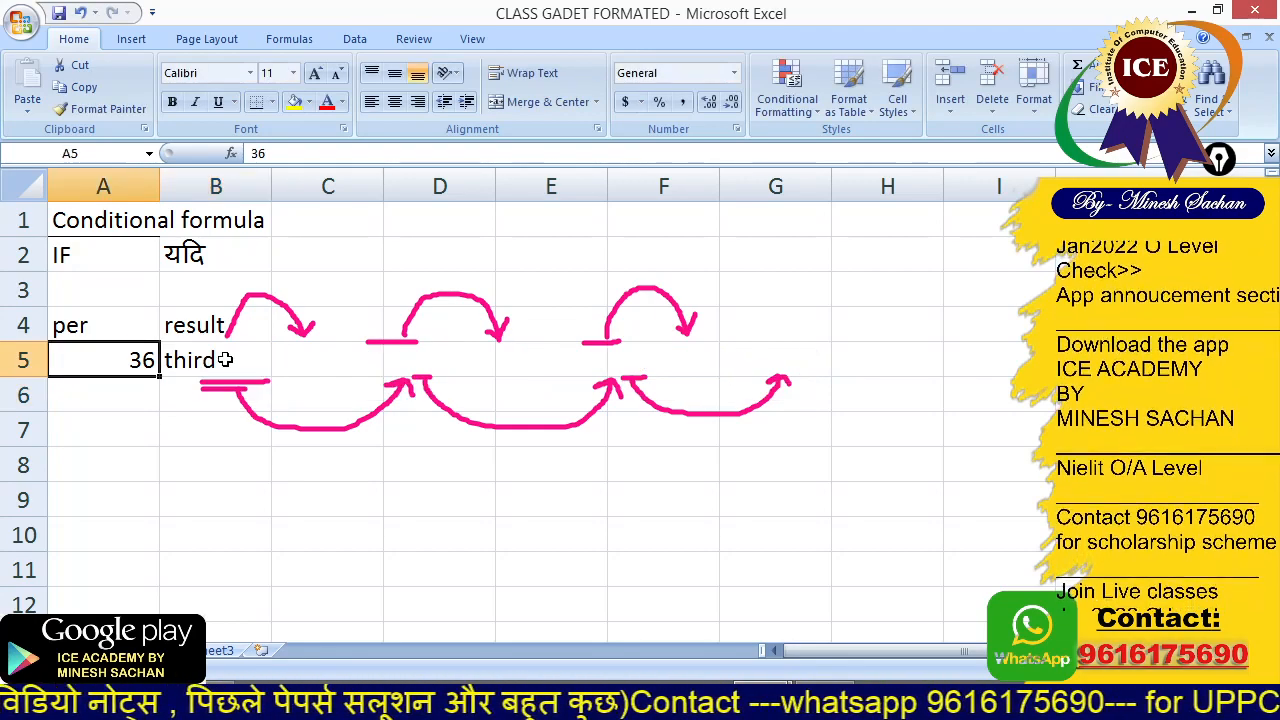
type("20")
key("Return")
key("Up")
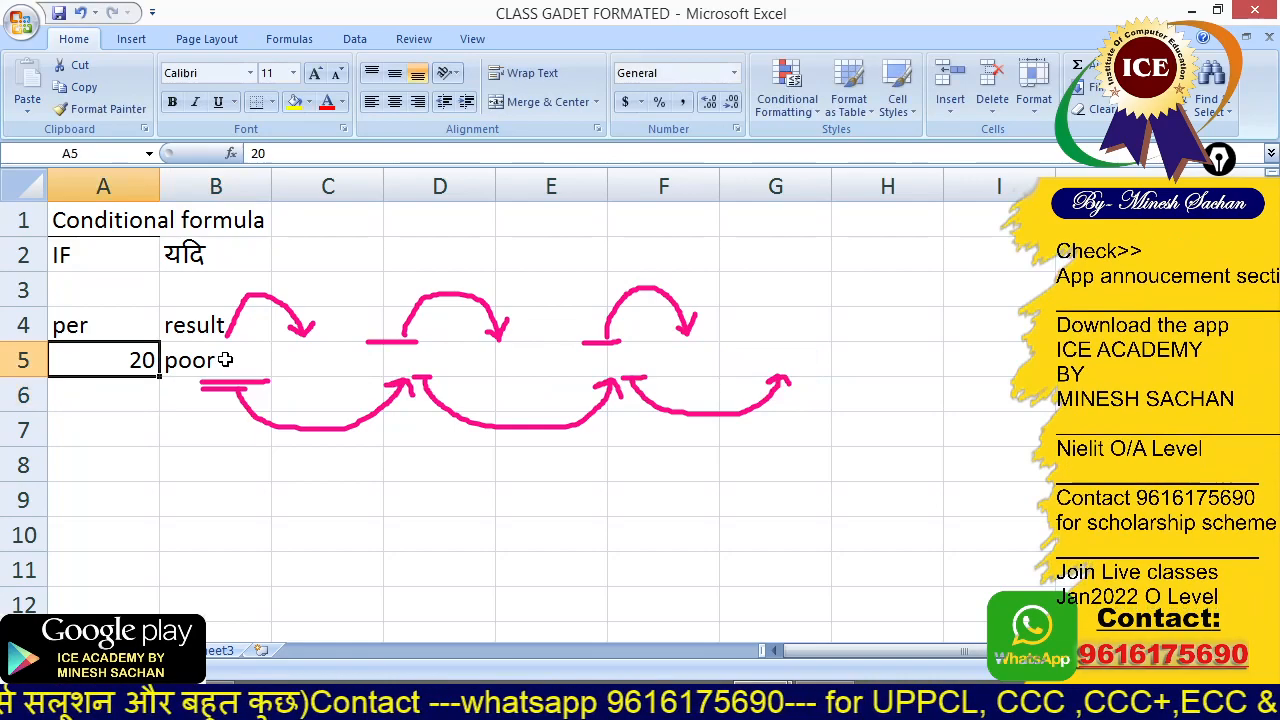
key("Right")
double_click(225, 360)
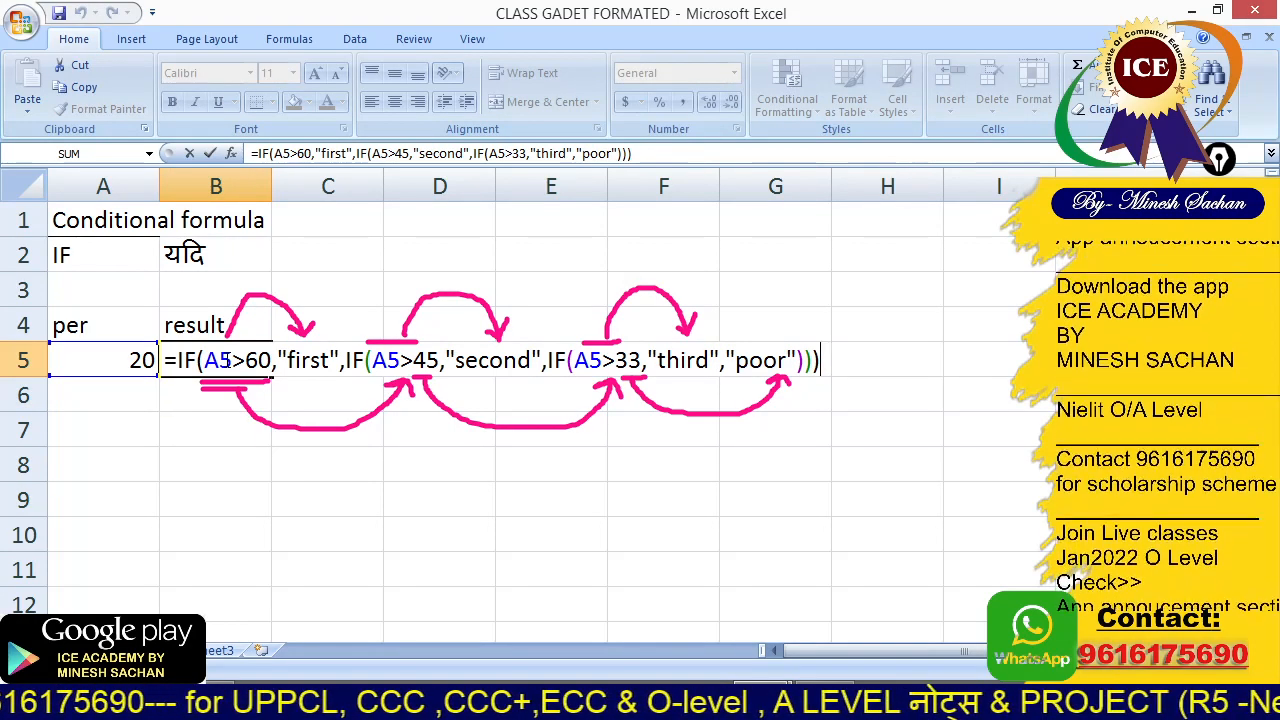
key("Return")
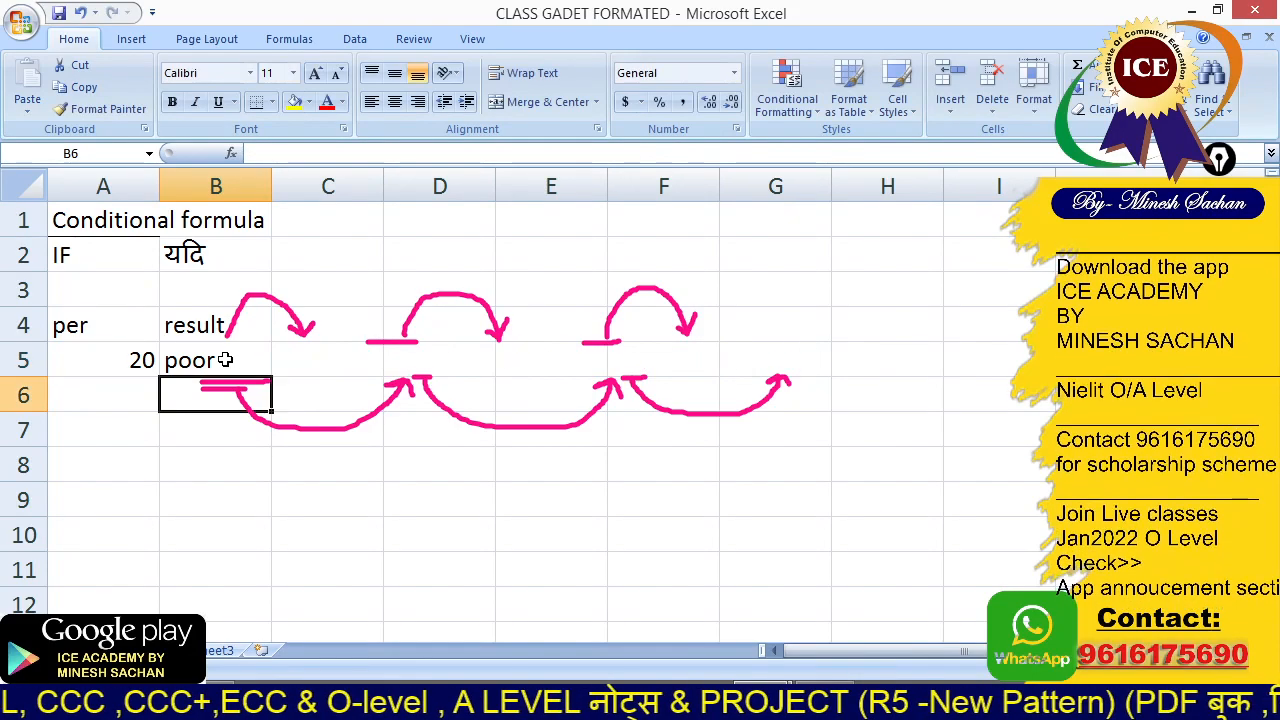
Move the comma before "poor" to after its opening quotation mark in the B5 formula and commit the edit
left_click(225, 360)
double_click(225, 360)
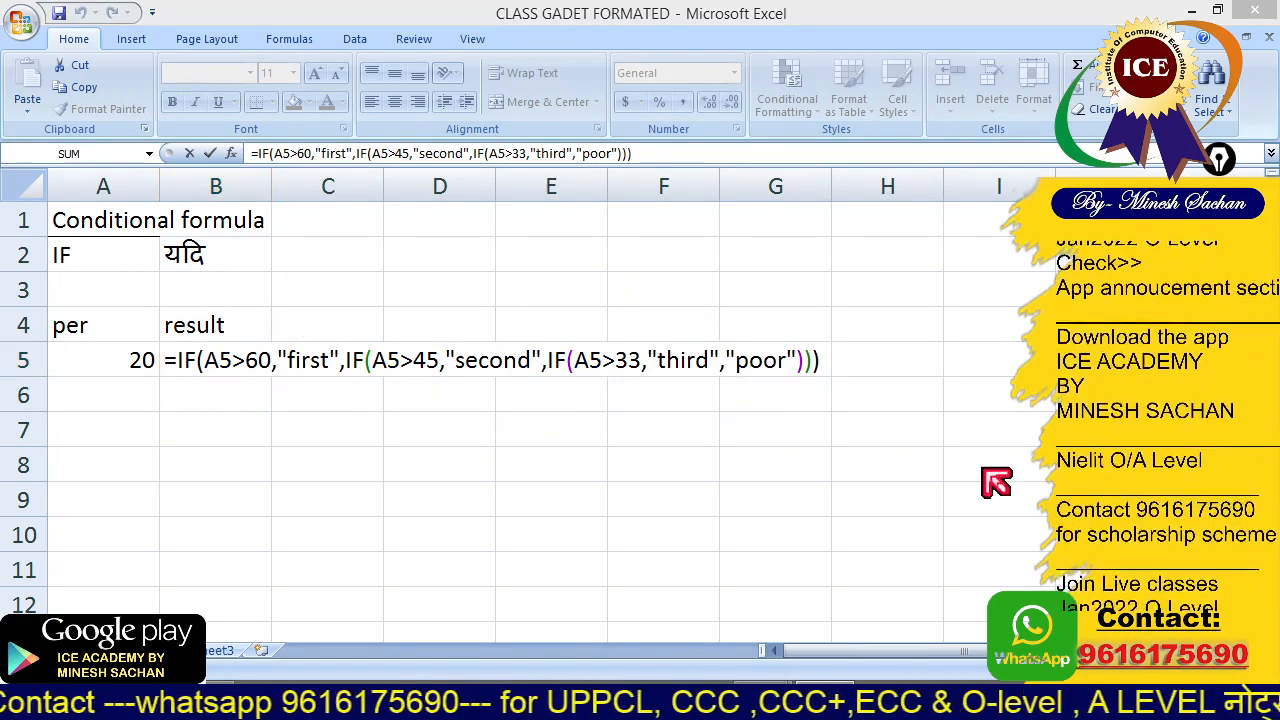
left_click_drag(716, 360, 648, 360)
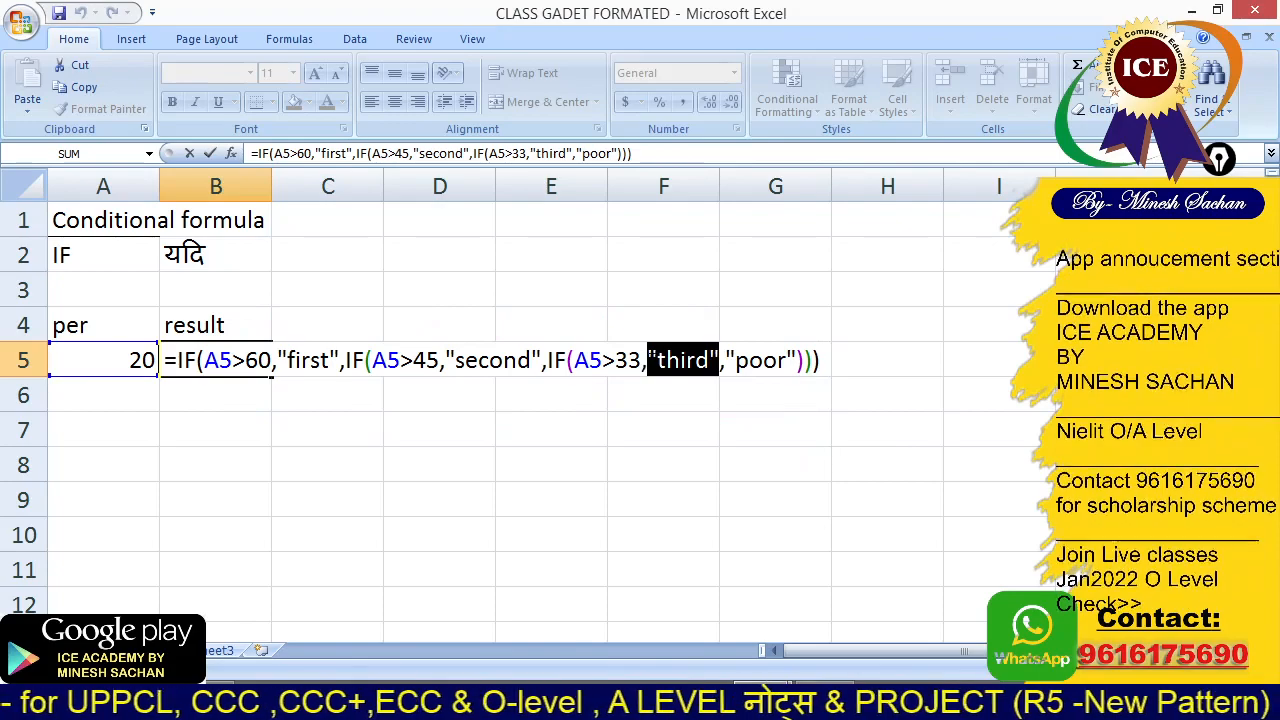
left_click(727, 360)
key("BackSpace")
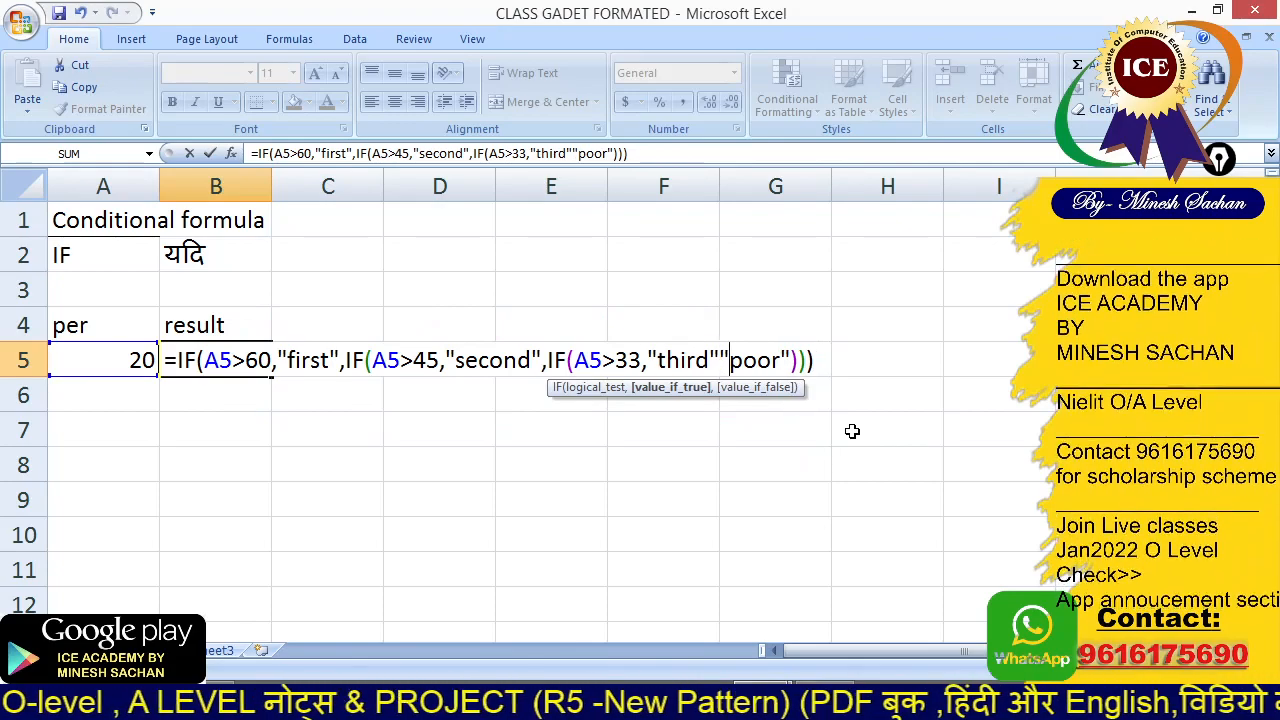
type(",")
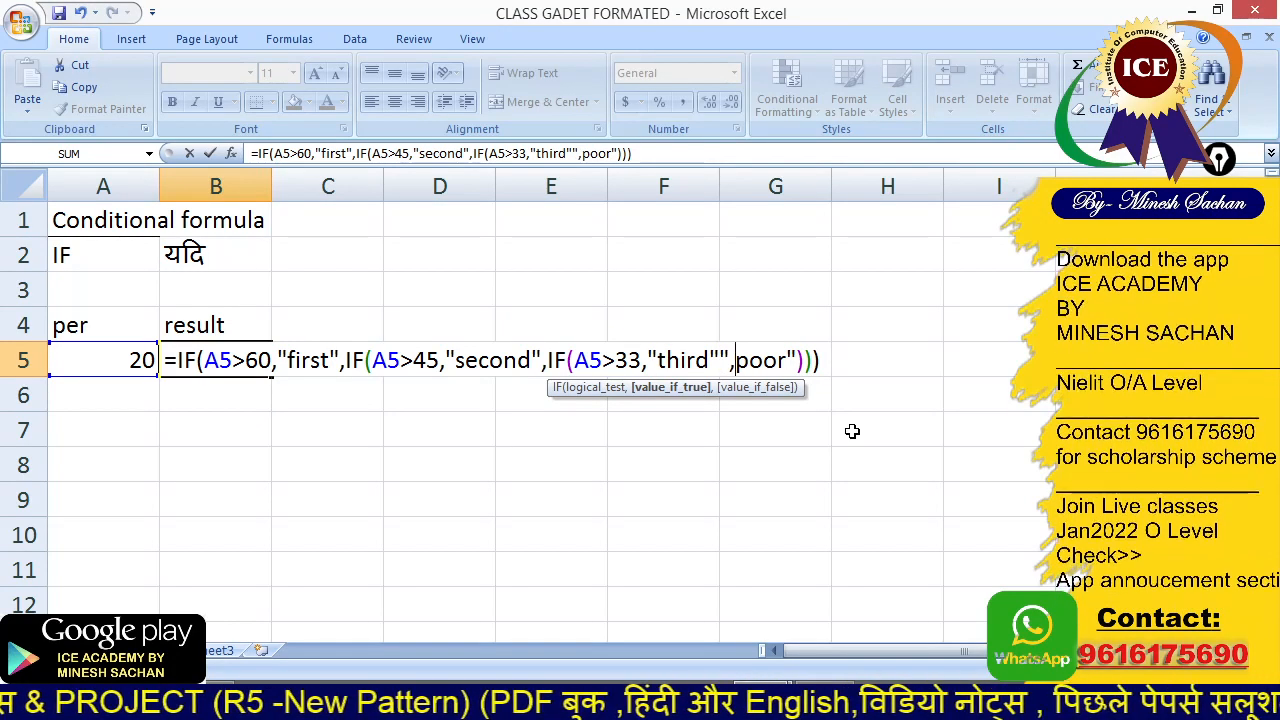
key("Return")
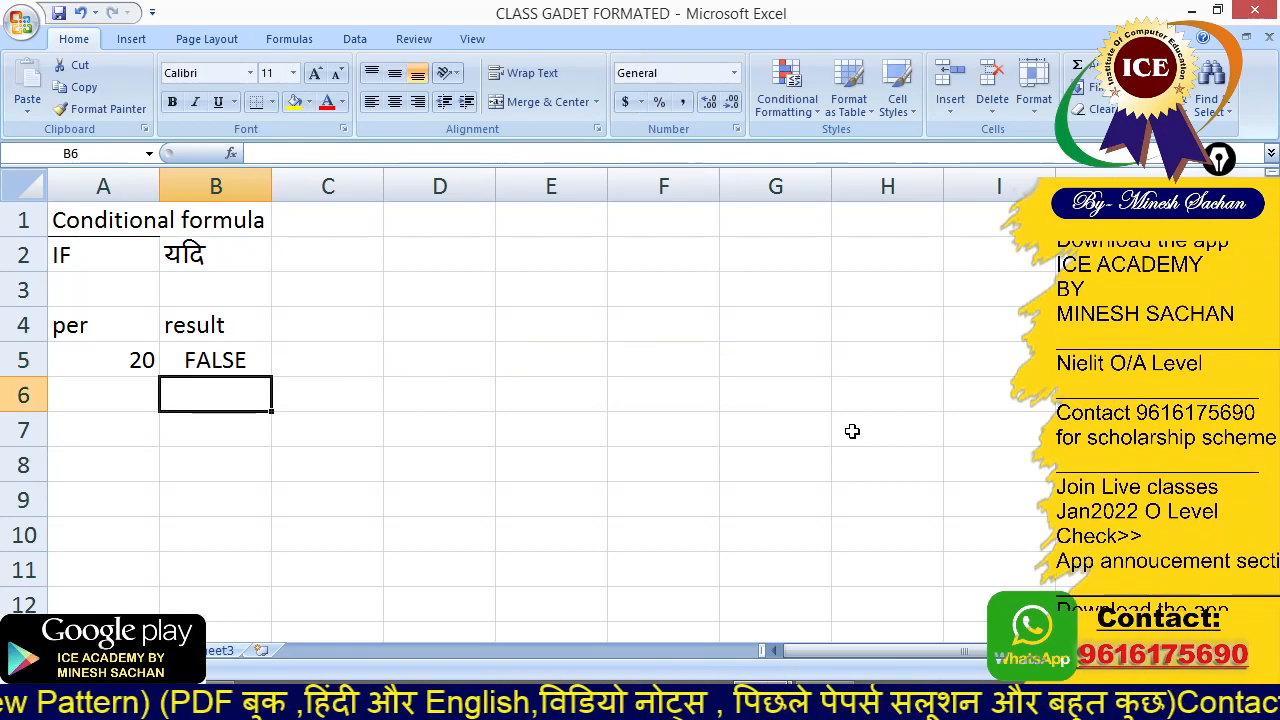
key("Up")
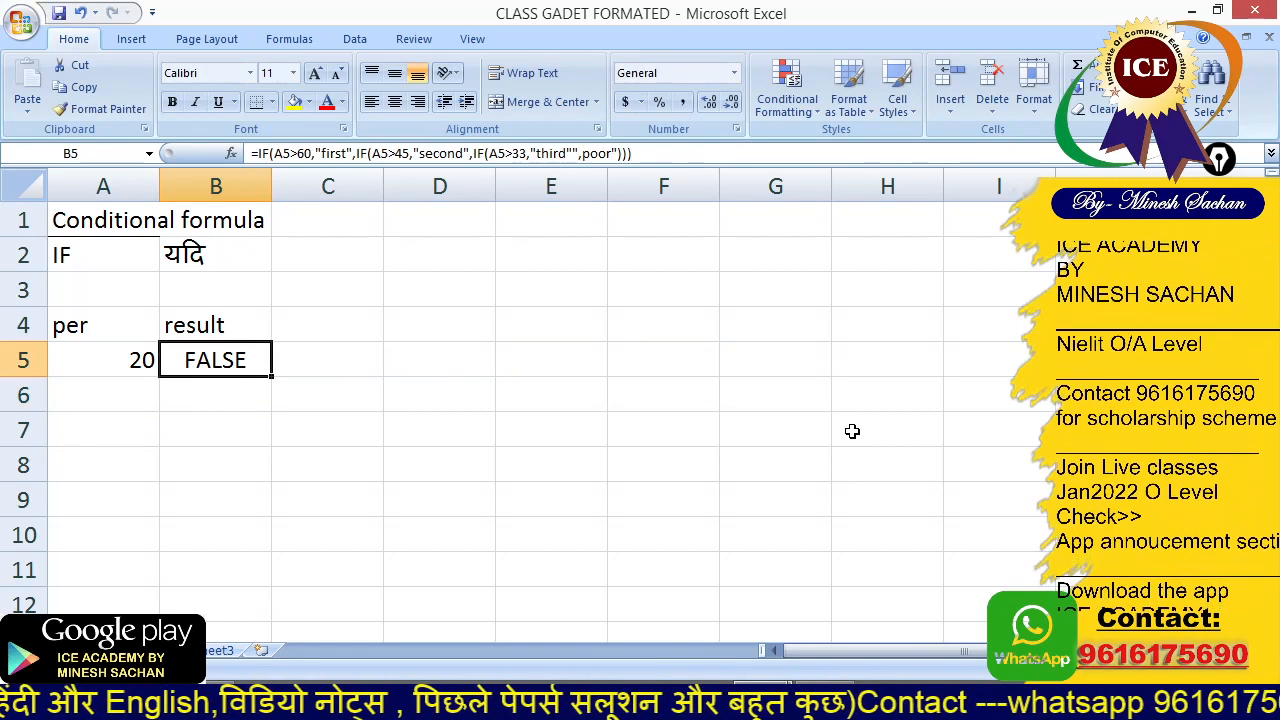
key("F2")
key("Escape")
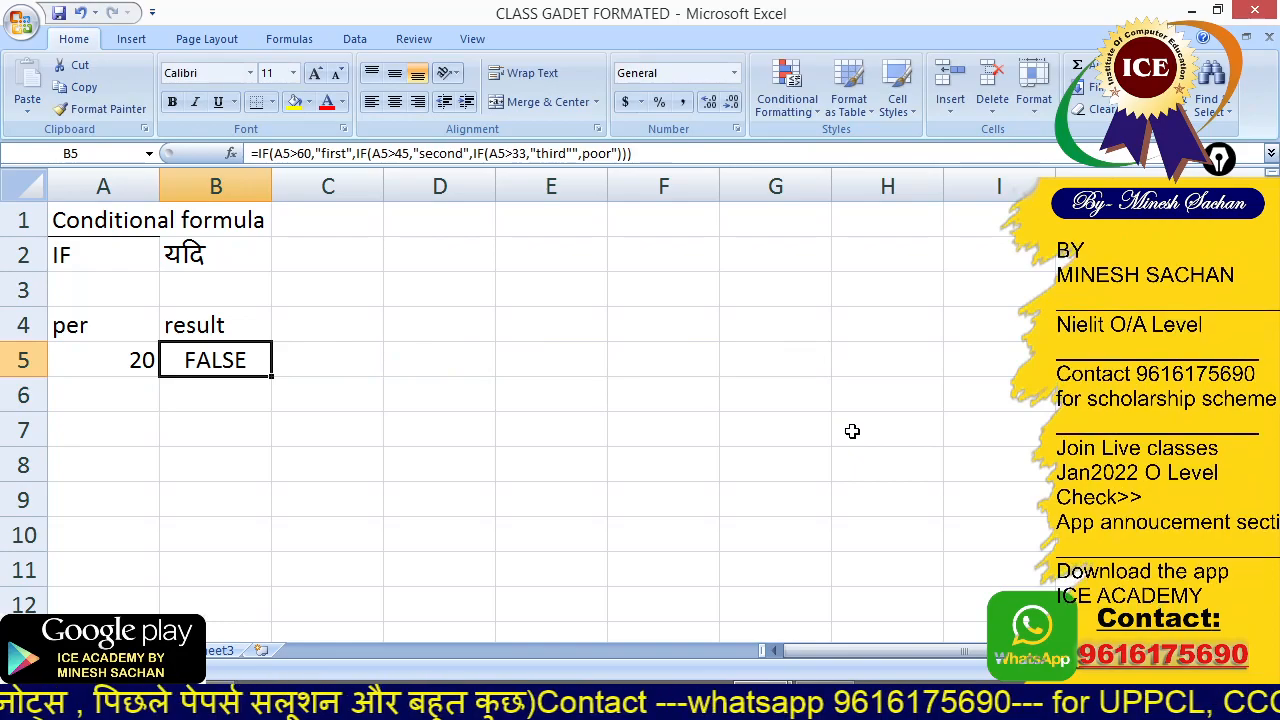
Switch to the half yearly exam result sheet and examine its student columns, first student's marks, TOTAL formula and RESULT formula
left_click(112, 650)
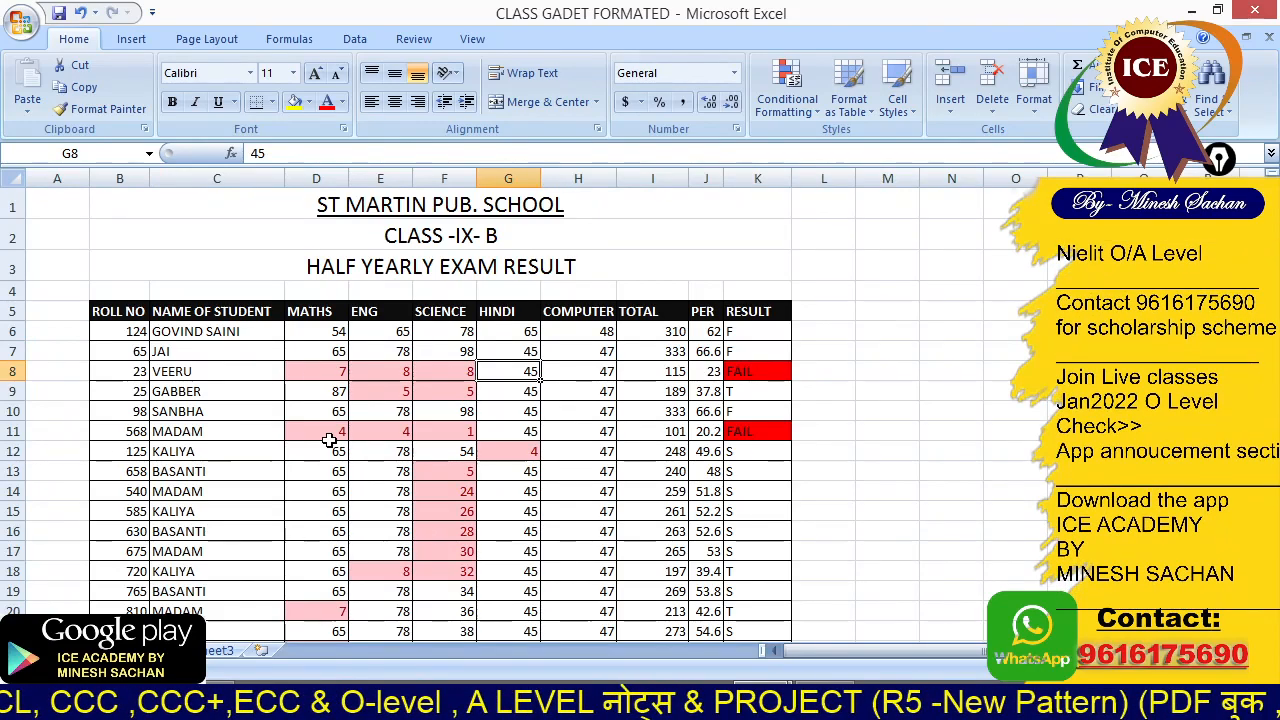
left_click_drag(122, 311, 116, 498)
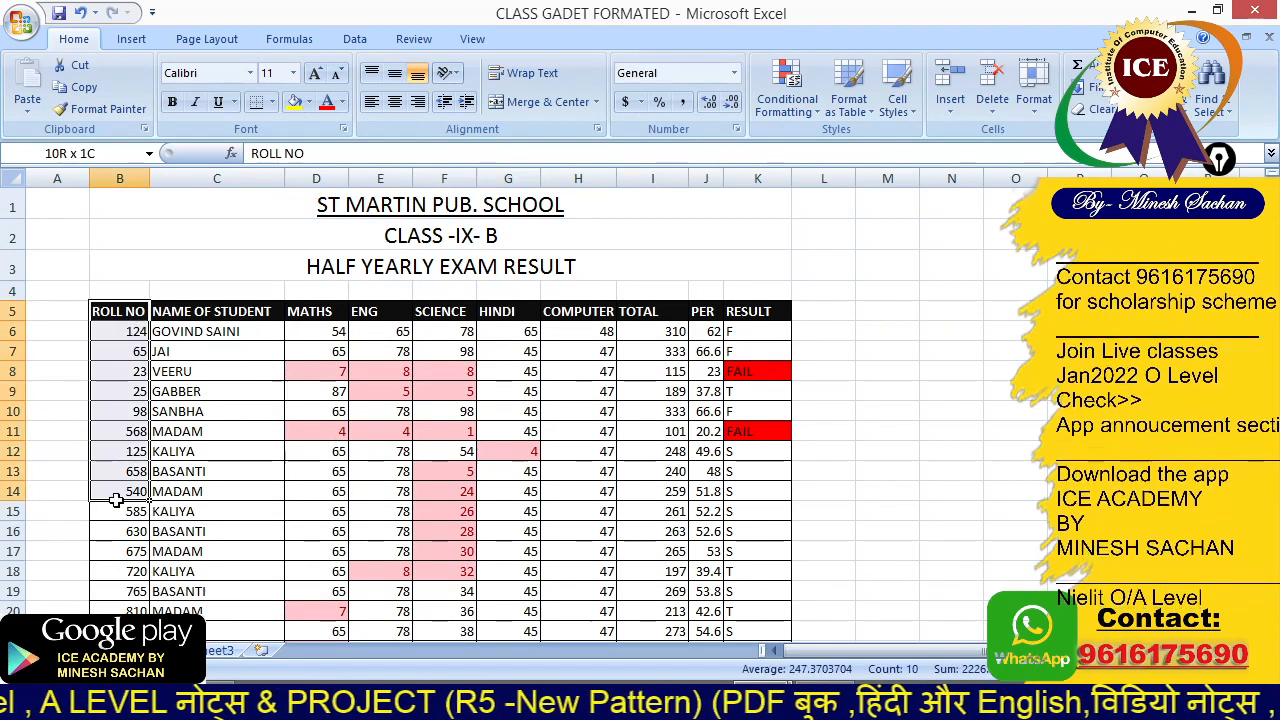
left_click_drag(214, 331, 216, 472)
left_click_drag(336, 332, 610, 332)
left_click(662, 332)
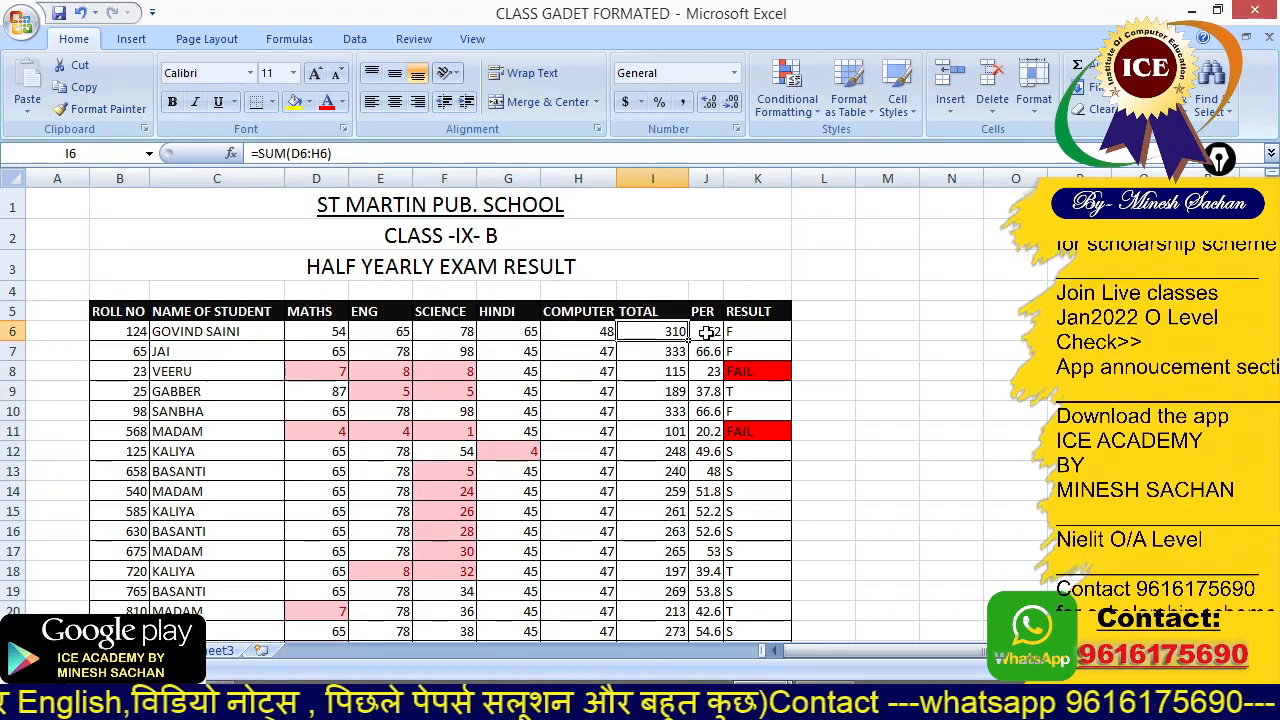
left_click(743, 333)
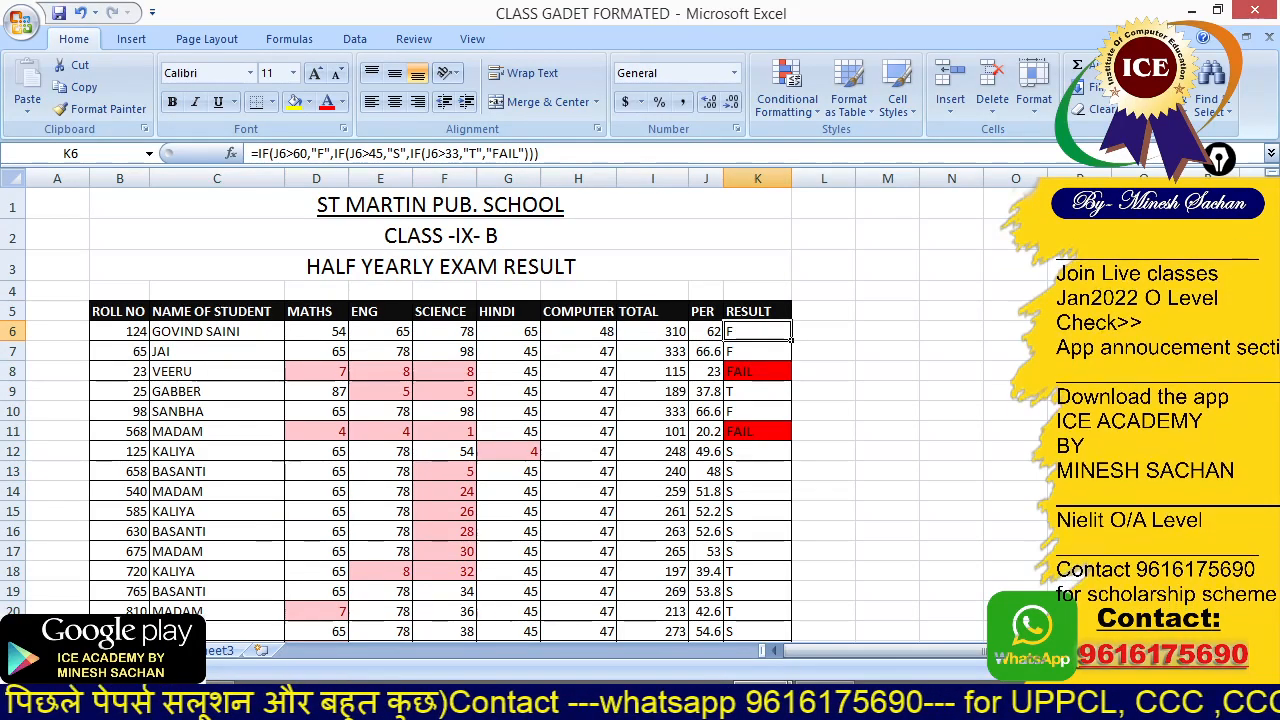
left_click(1078, 391)
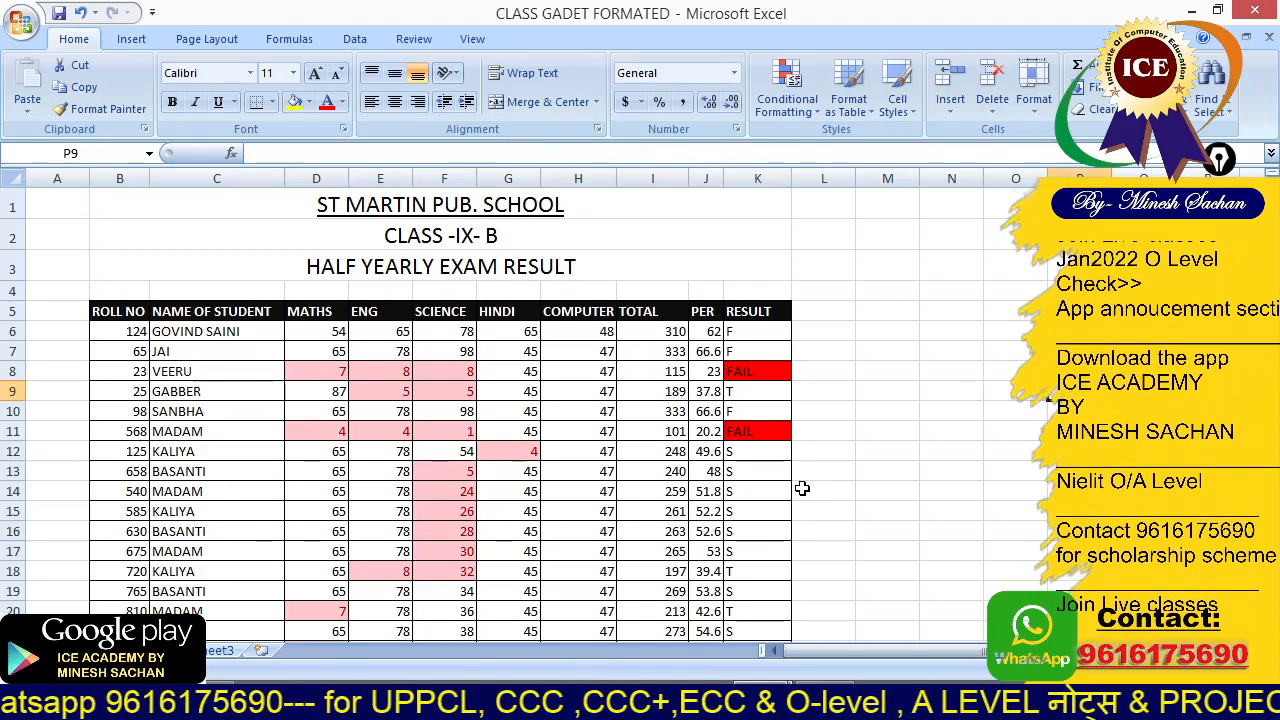
Examine the highlighted low marks across the subject columns of the exam result table
scroll(802, 488, "down", 4)
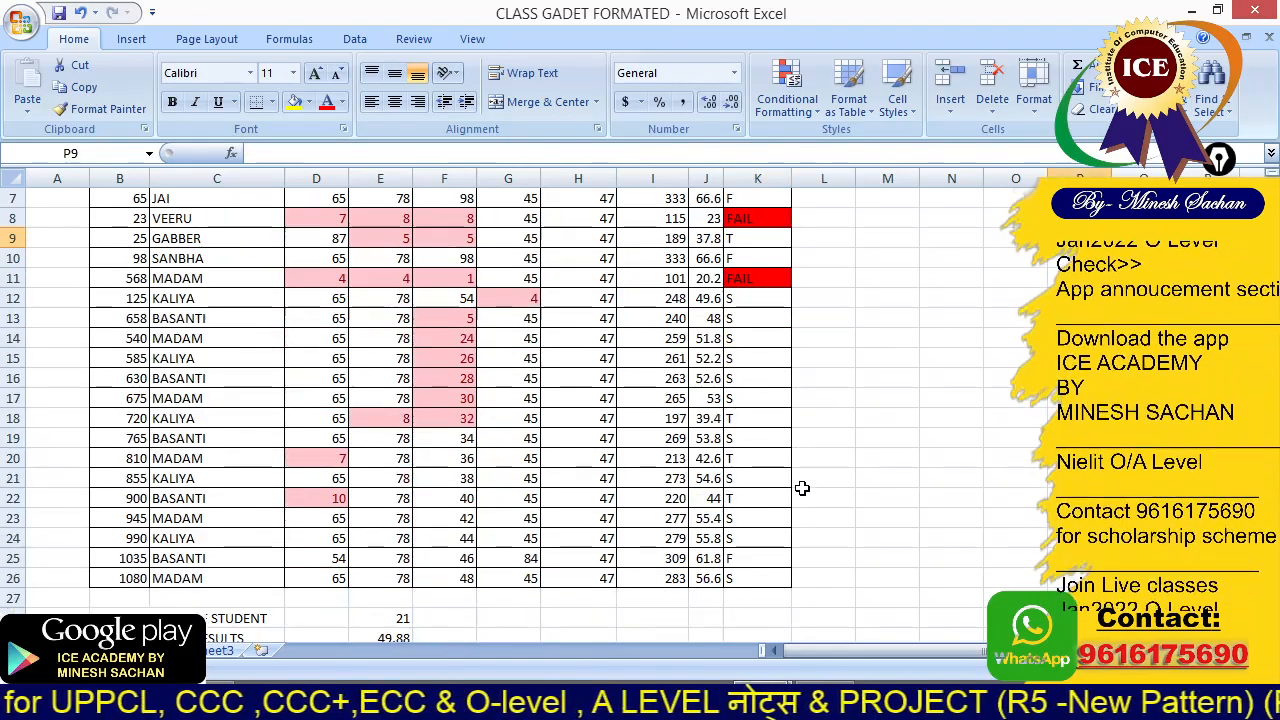
scroll(802, 488, "up", 3)
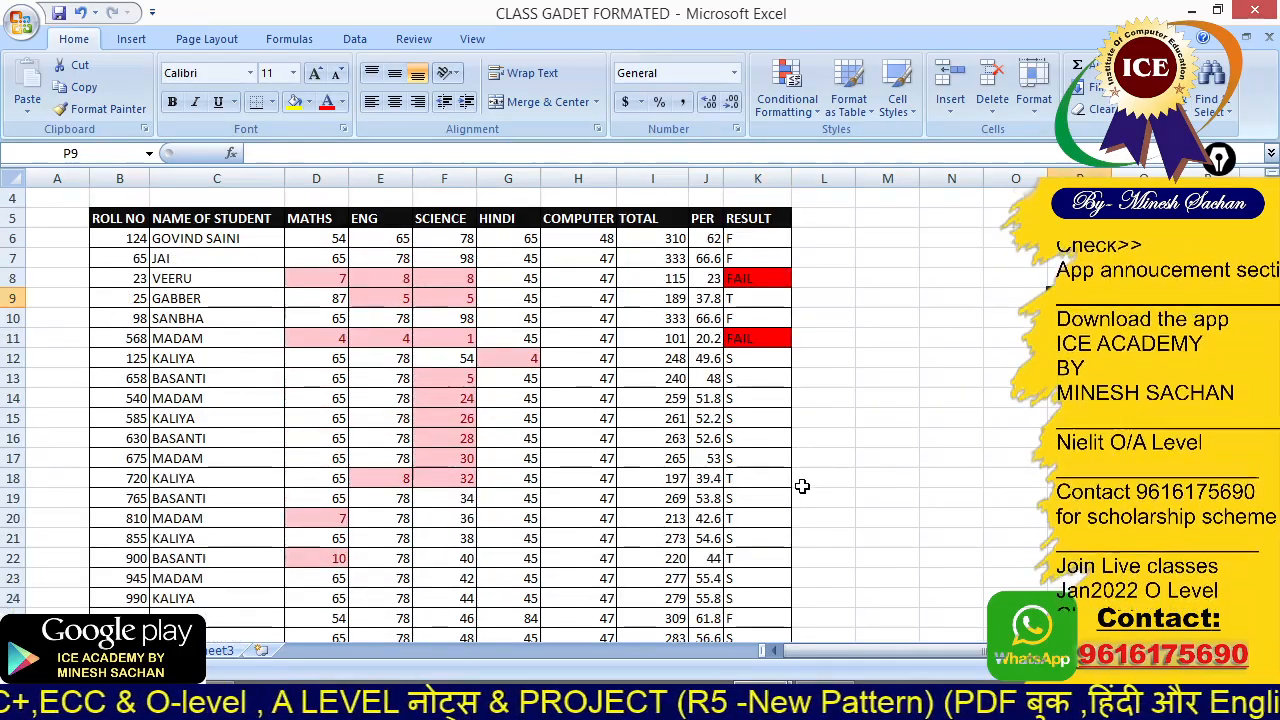
left_click(338, 277)
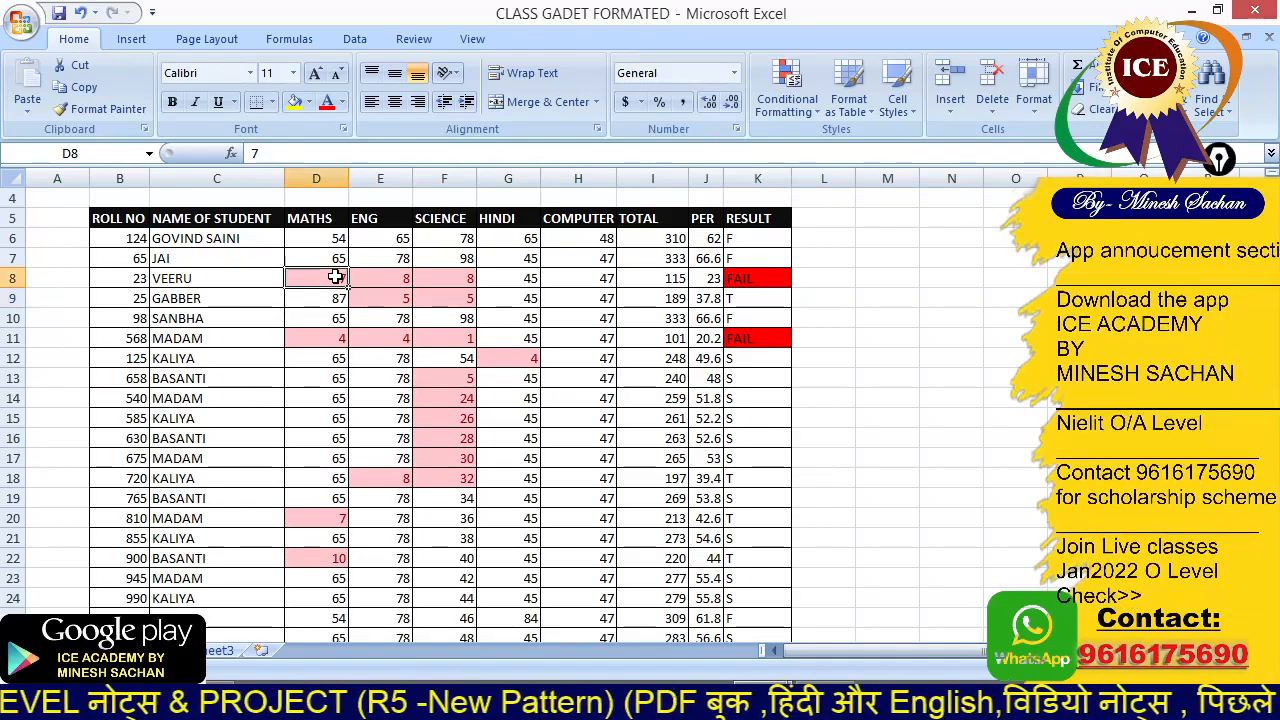
left_click(438, 277)
left_click(446, 297)
left_click(401, 297)
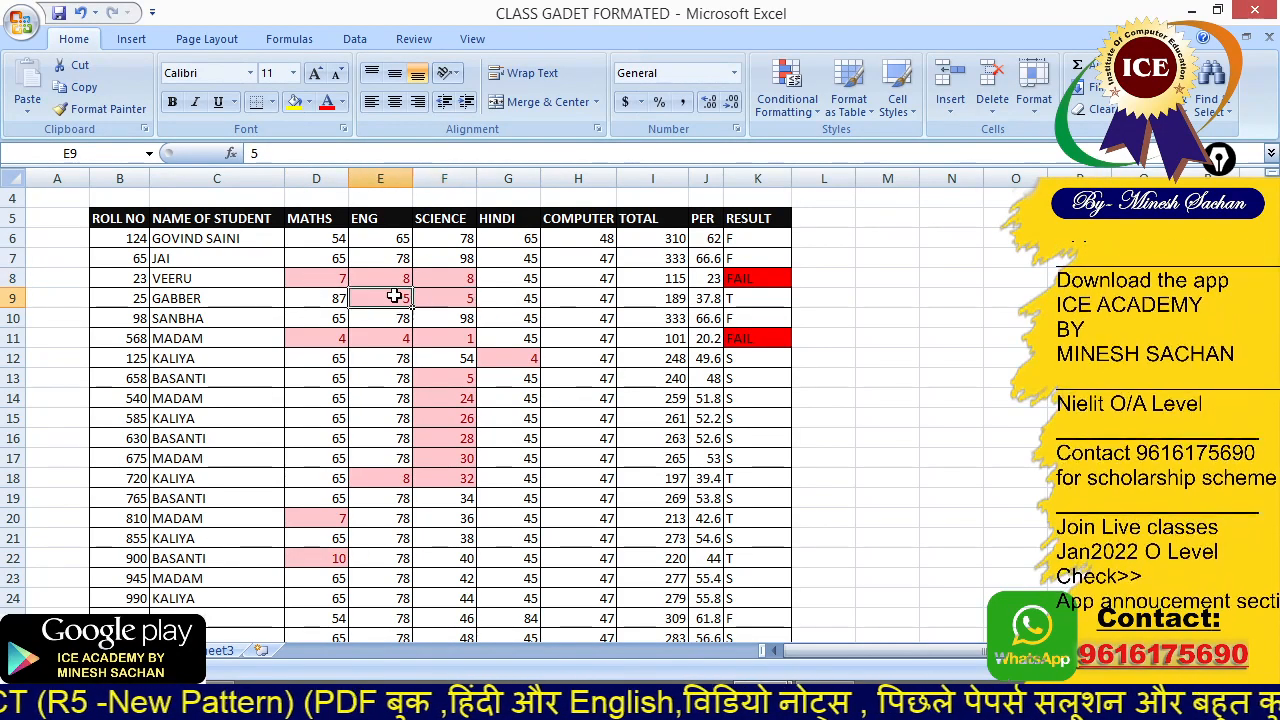
left_click(443, 339)
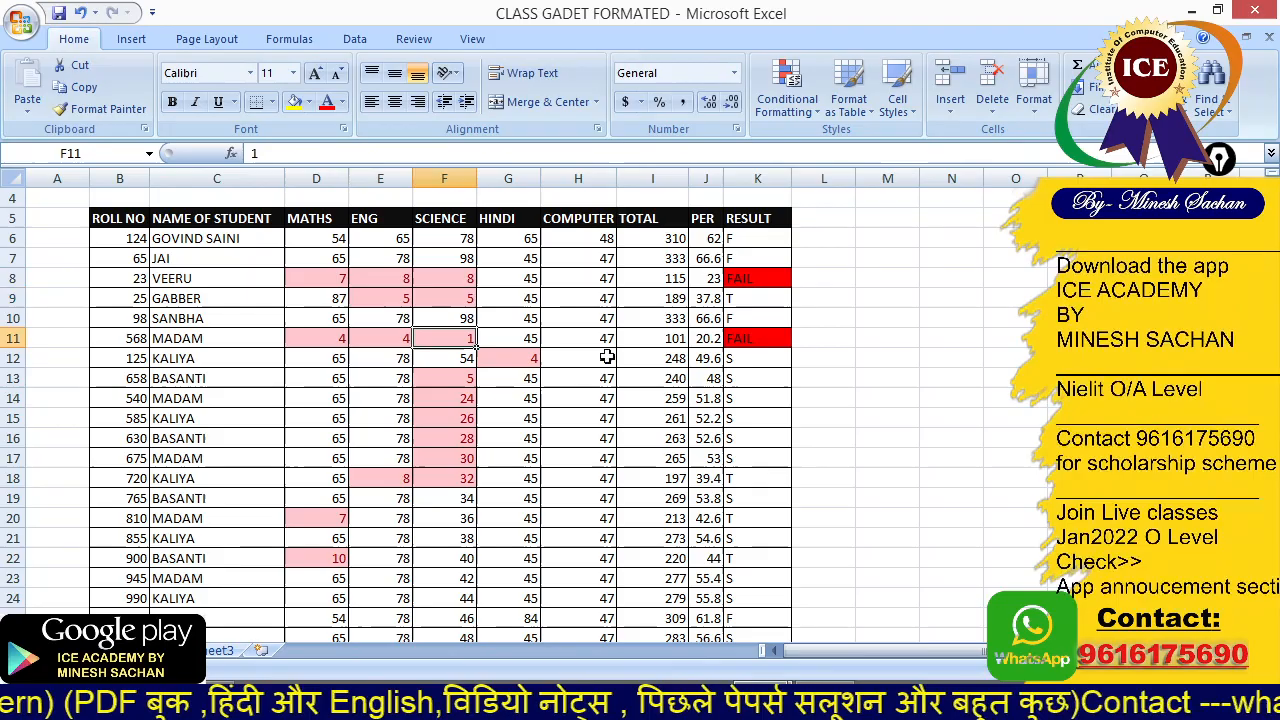
left_click(1032, 410)
left_click(620, 396)
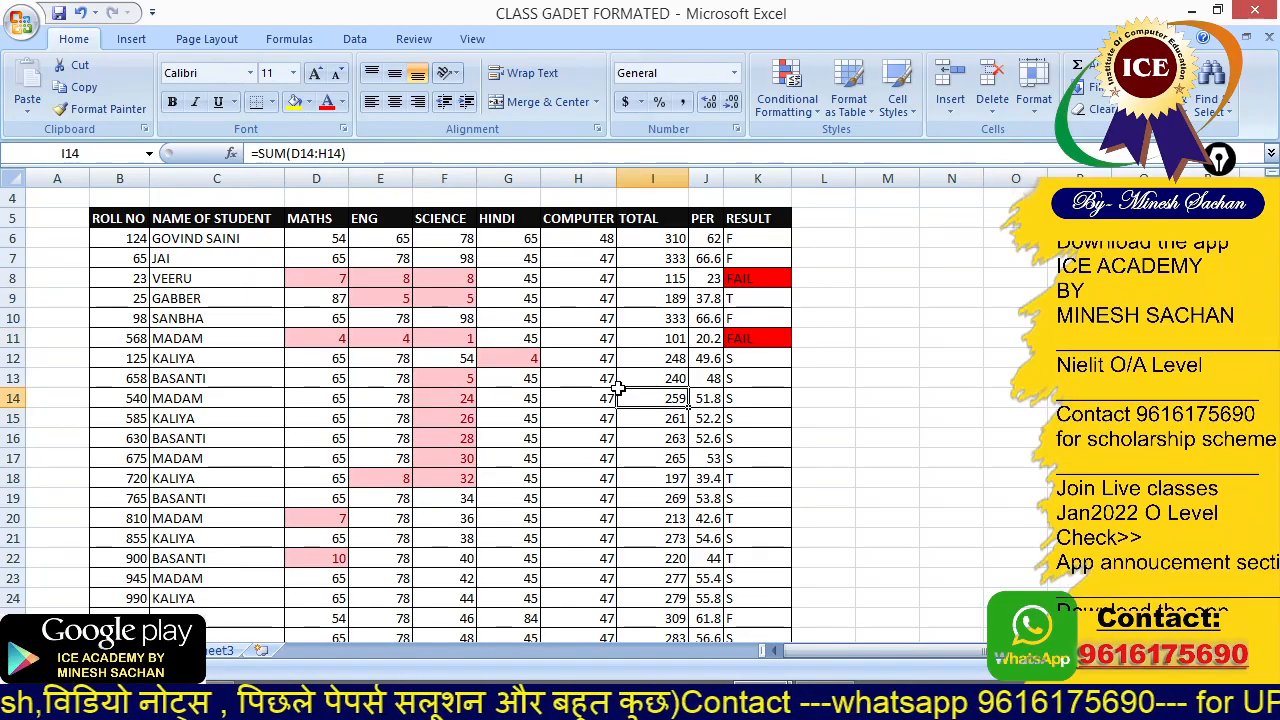
scroll(620, 396, "up", 1)
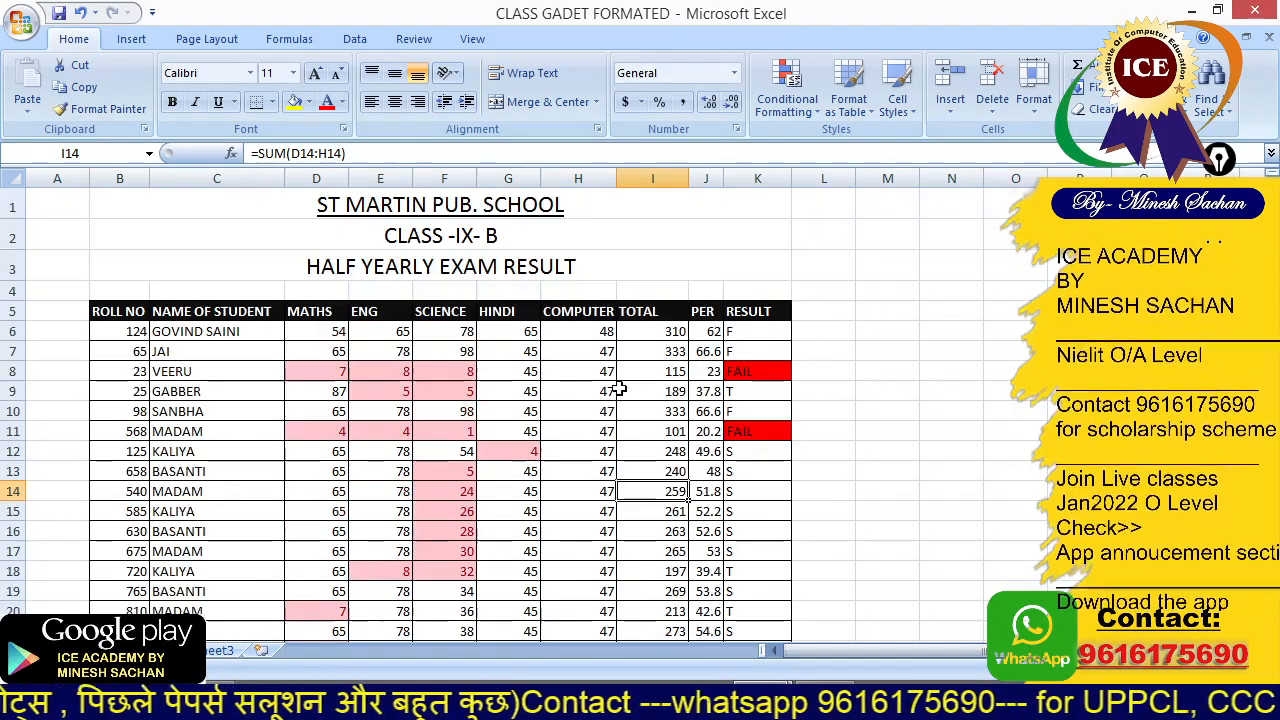
left_click(573, 349)
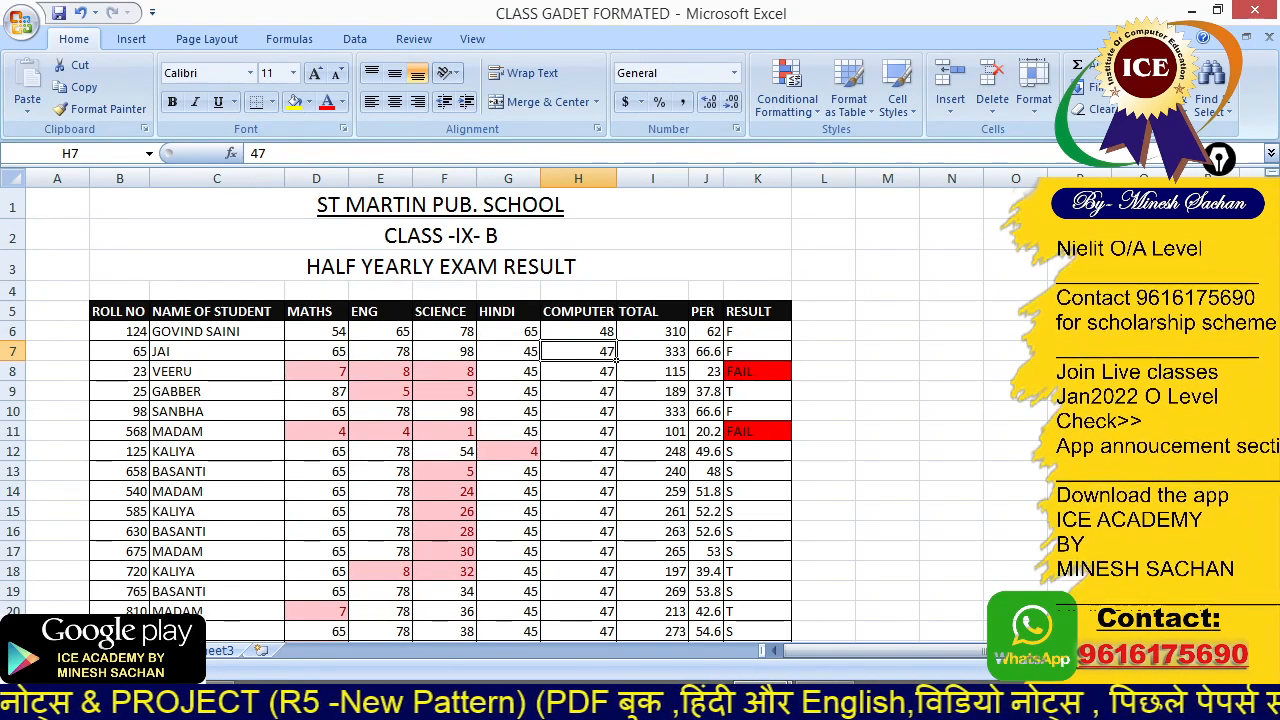
left_click(586, 373)
left_click(577, 394)
left_click(494, 397)
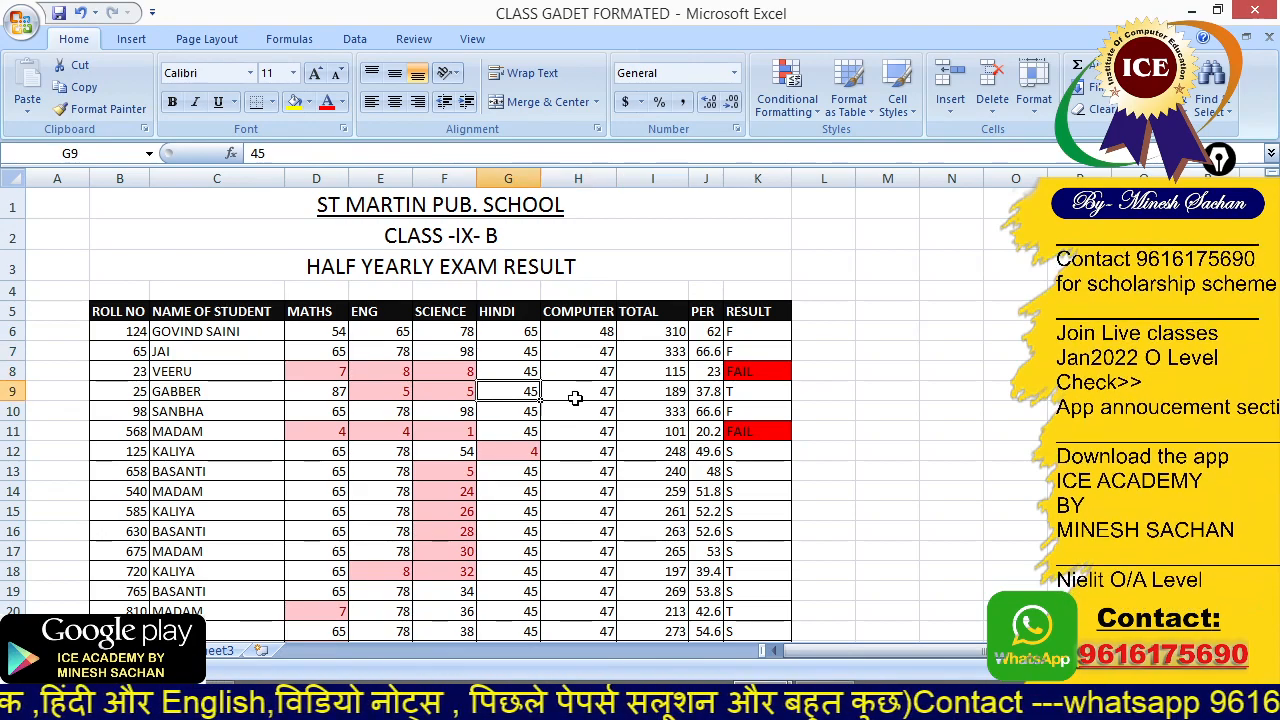
left_click(575, 397)
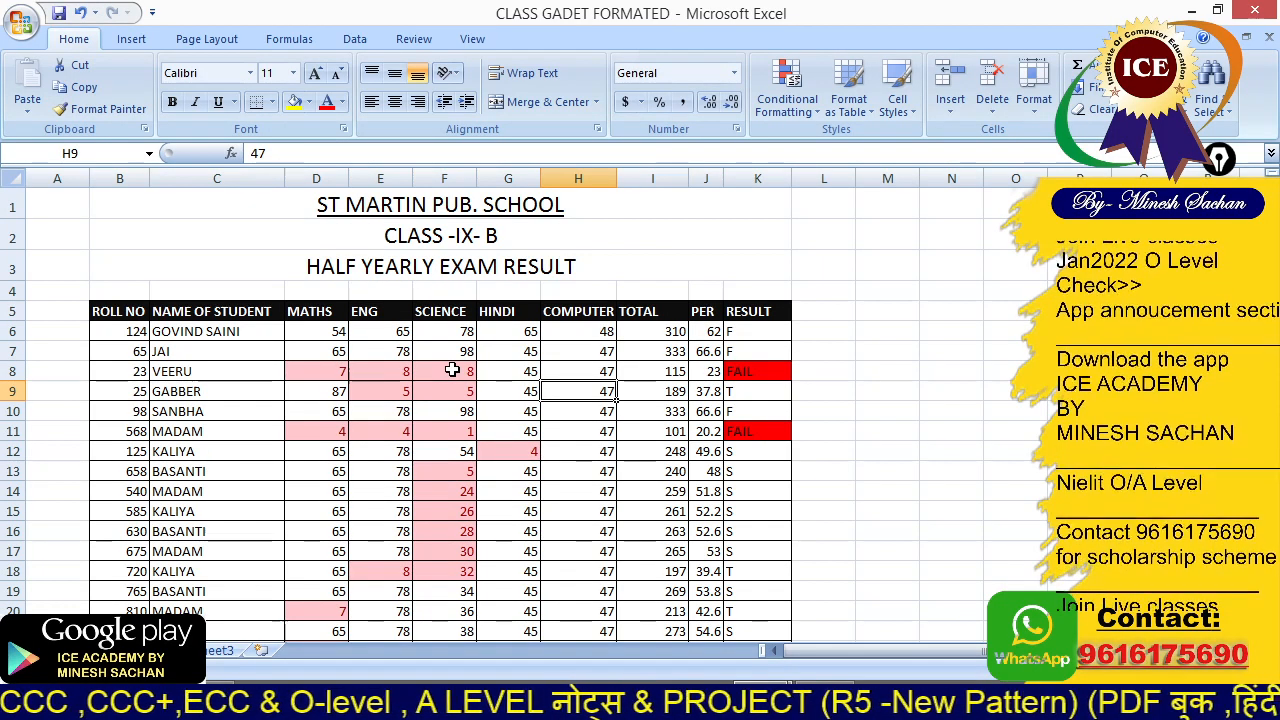
left_click(607, 351)
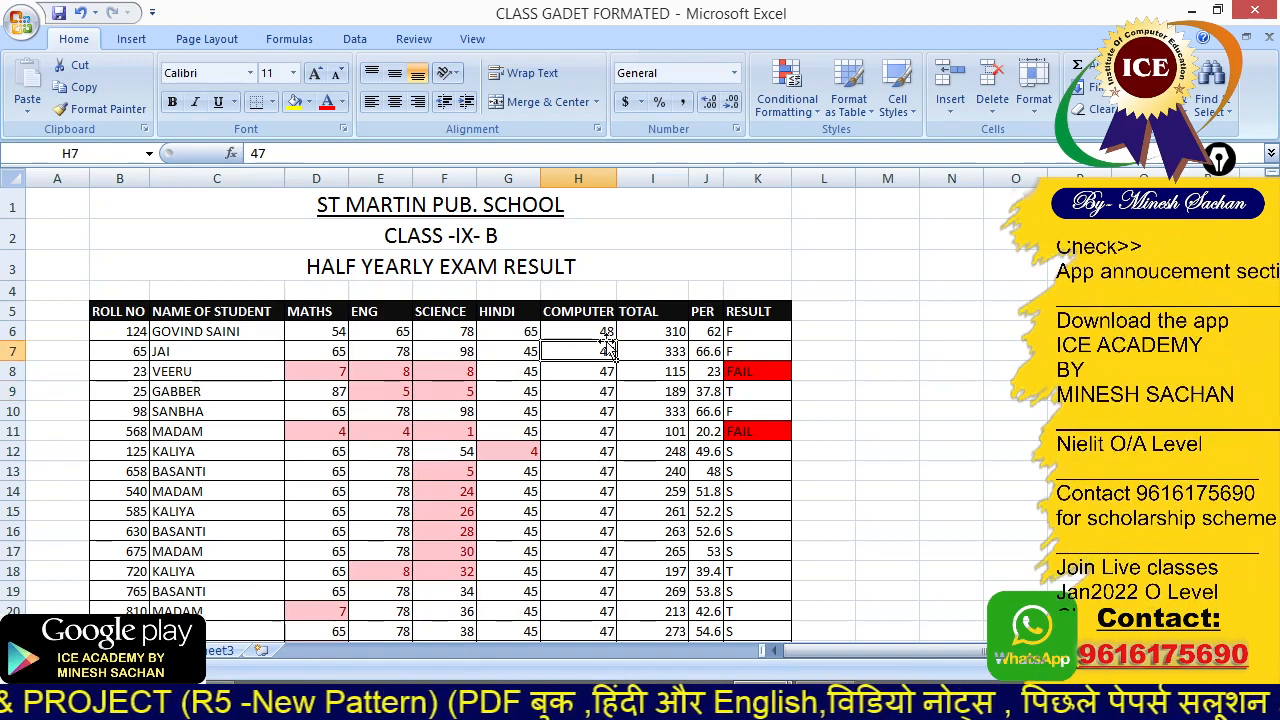
left_click(602, 331)
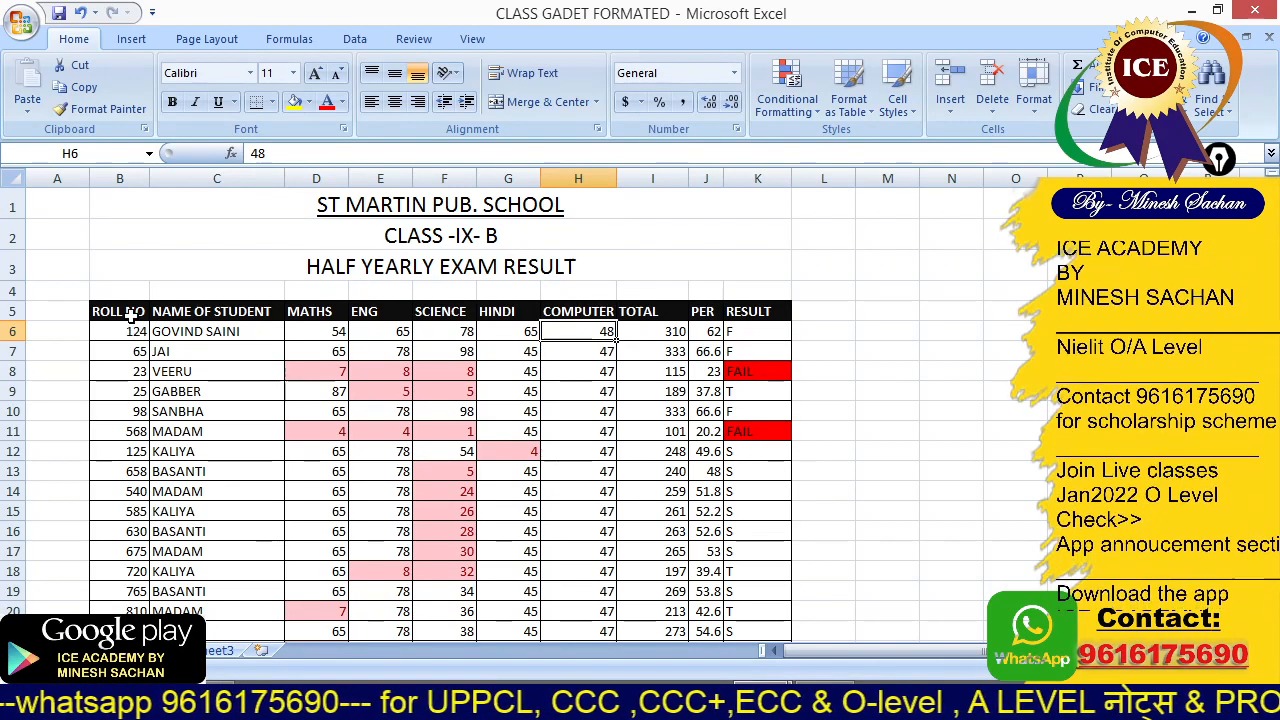
Copy the header row and first student's row from the exam result sheet and paste them at A5 in Sheet3
left_click_drag(132, 314, 740, 332)
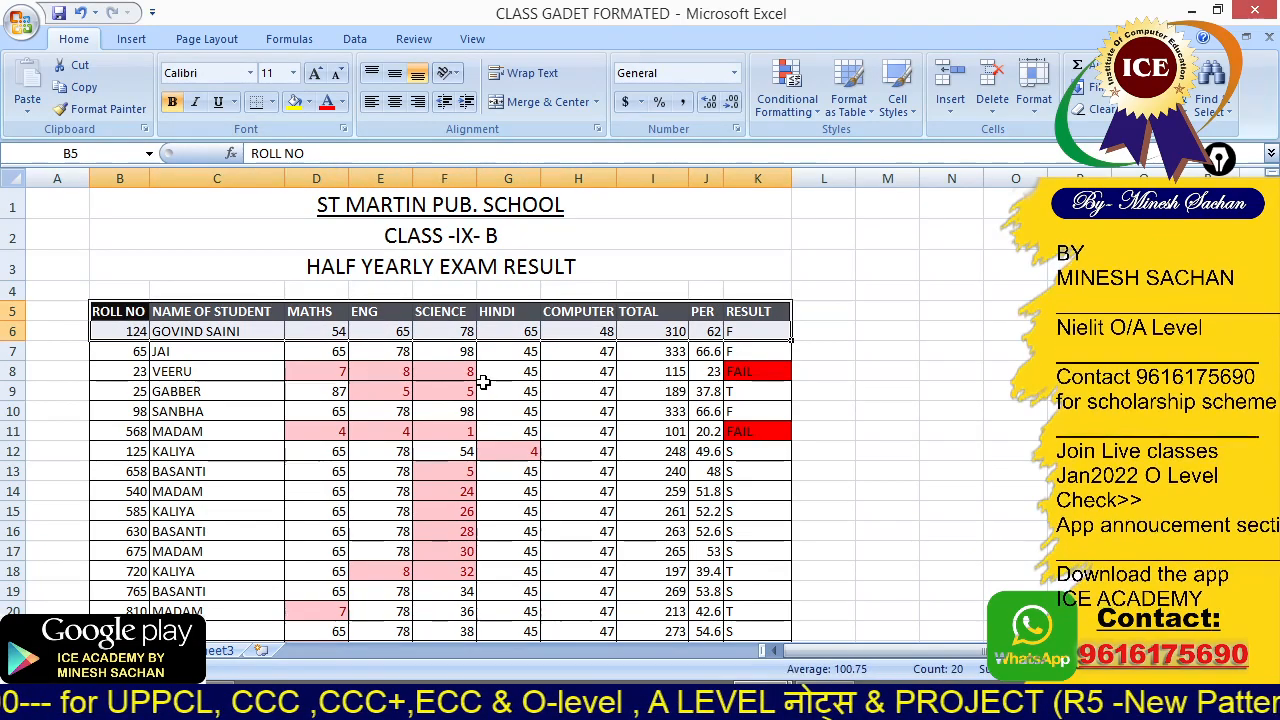
key("ctrl+c")
left_click(229, 651)
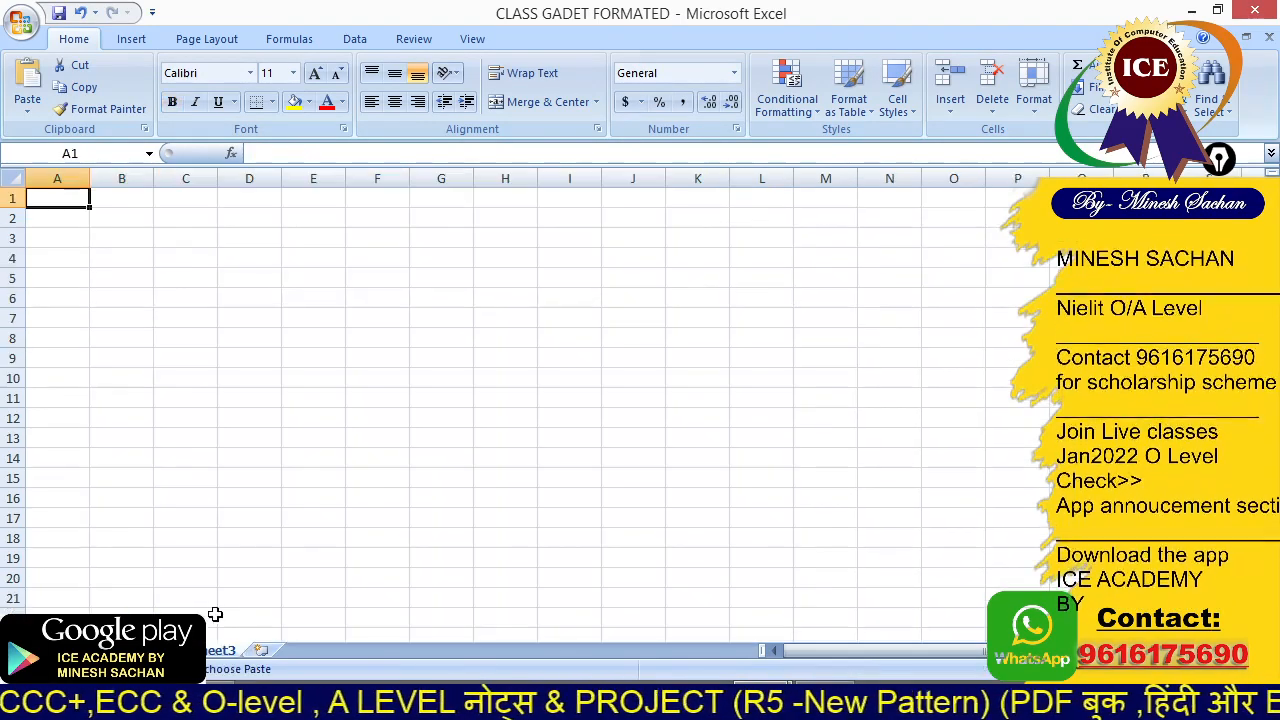
left_click(84, 279)
key("ctrl+v")
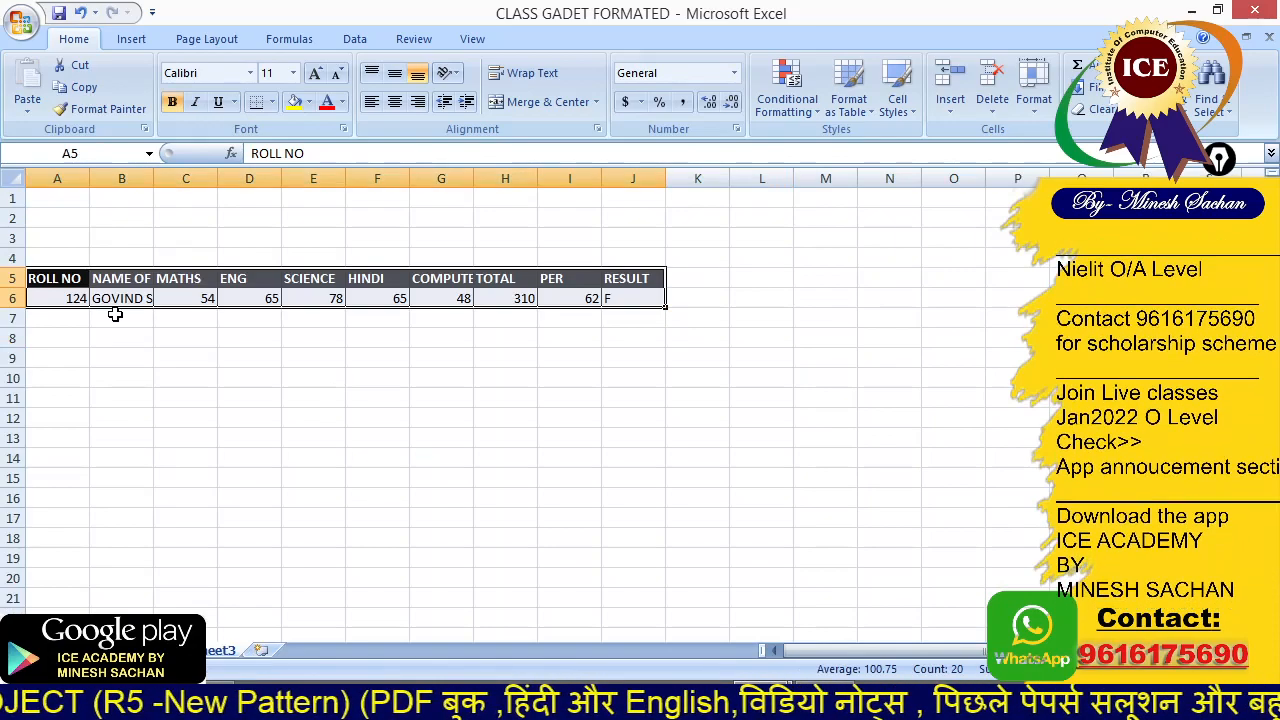
Fit the widths of the NAME OF STUDENT and COMPUTER columns to their contents
left_click(72, 297)
double_click(155, 181)
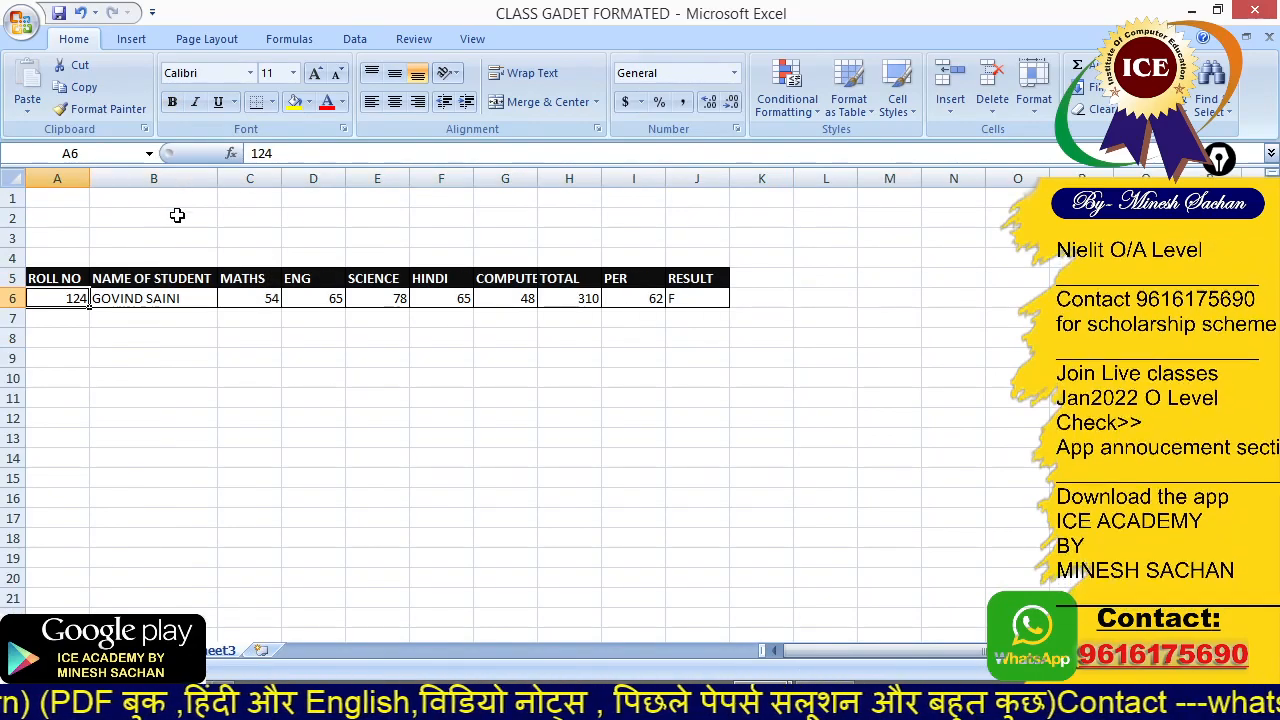
left_click(265, 296)
left_click(306, 300)
left_click(433, 303)
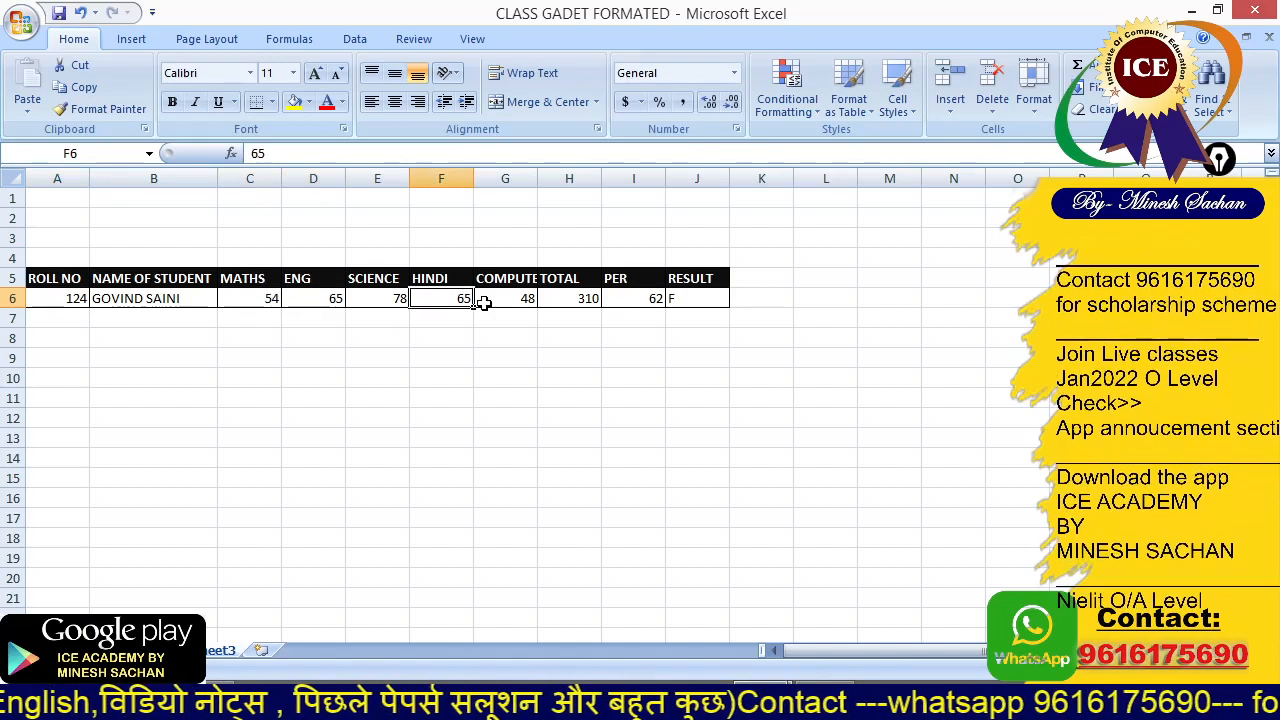
double_click(536, 179)
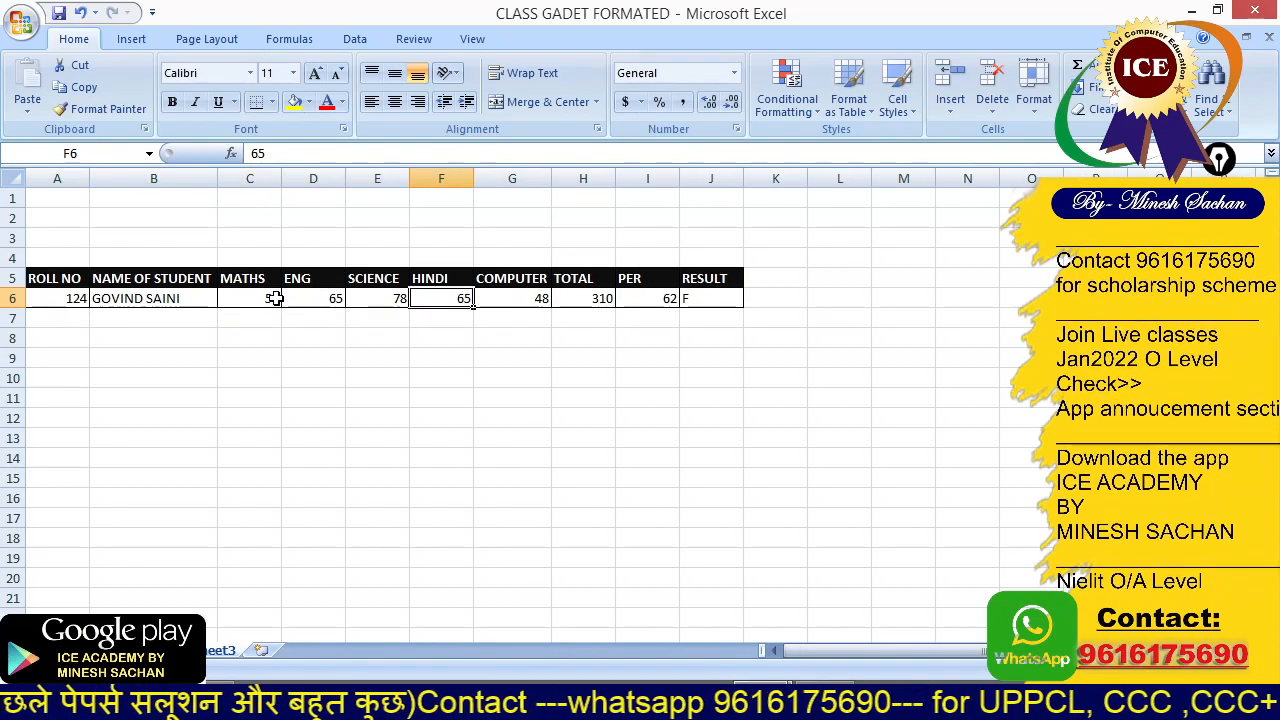
Examine the five subject marks in row 6 and the SUM formula in the TOTAL cell, closing it unchanged
left_click_drag(268, 297, 509, 297)
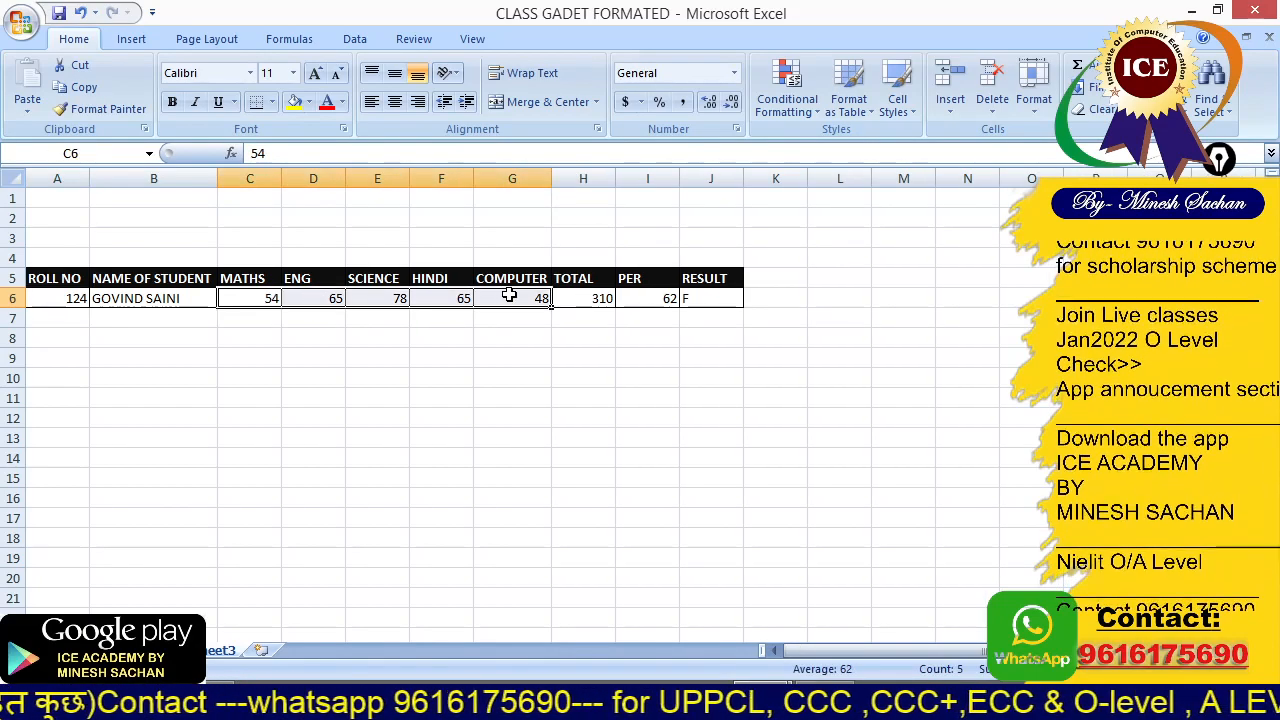
double_click(590, 300)
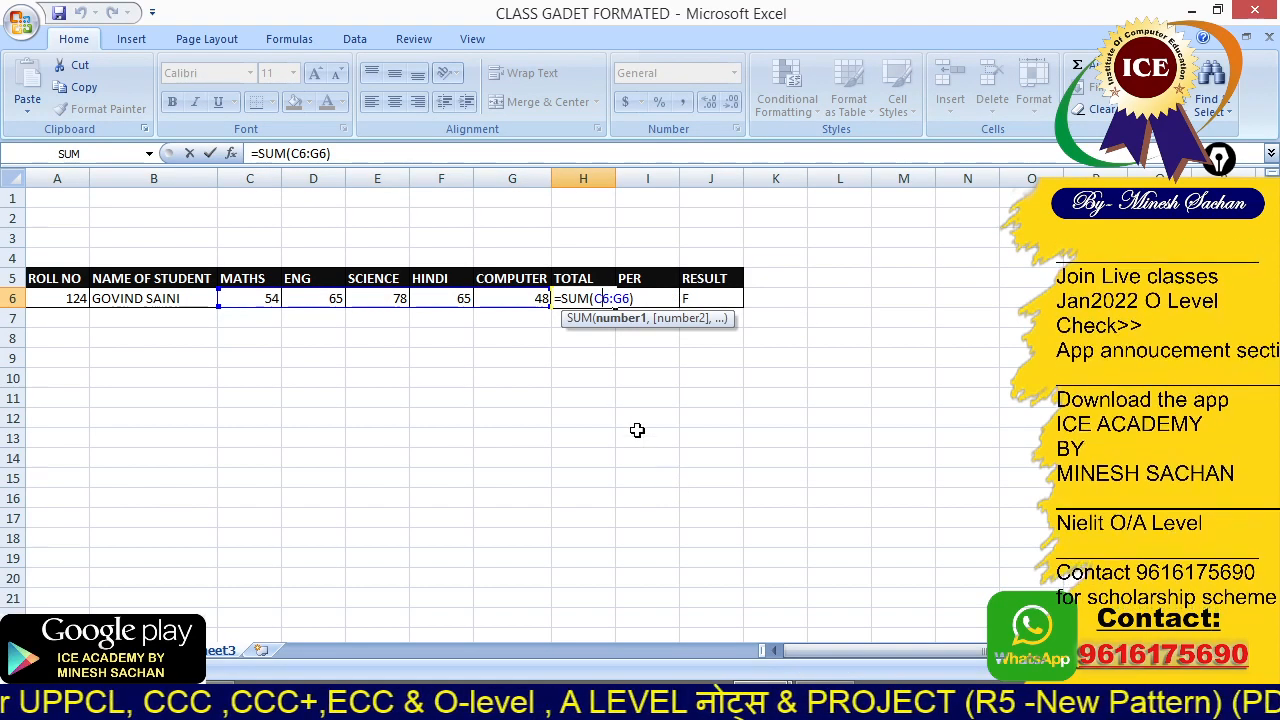
left_click(557, 298)
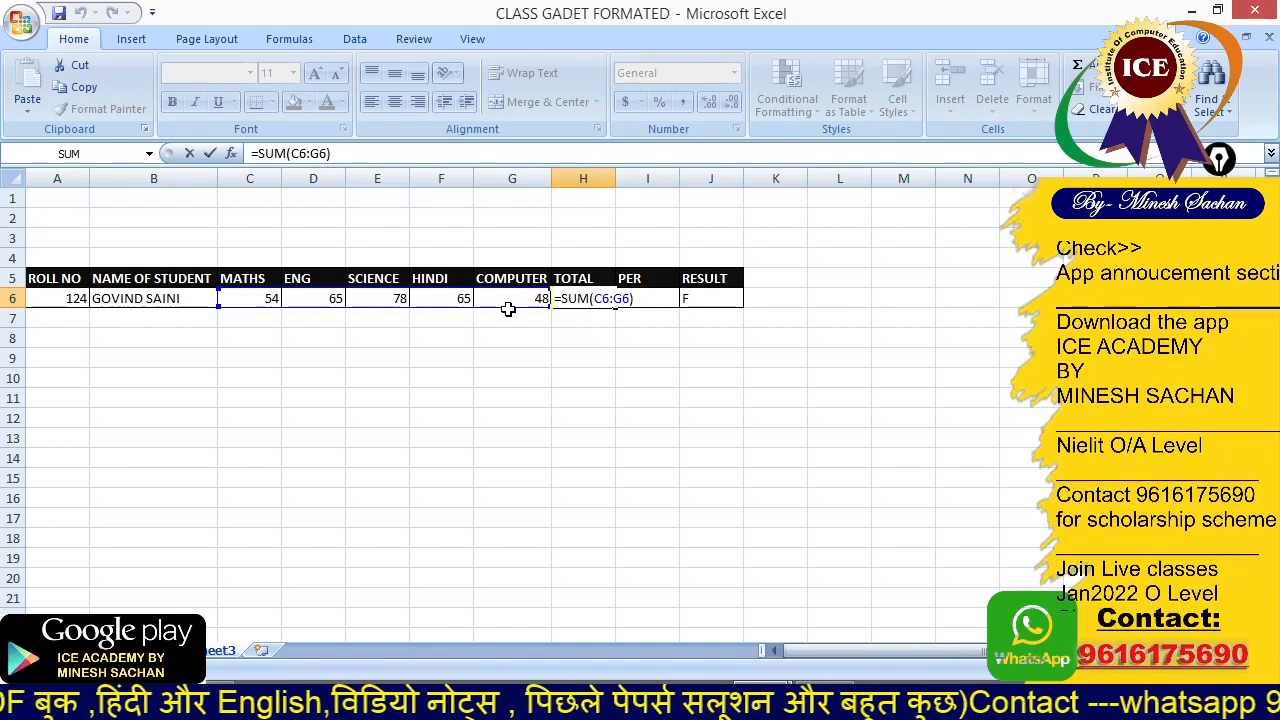
key("ctrl+Return")
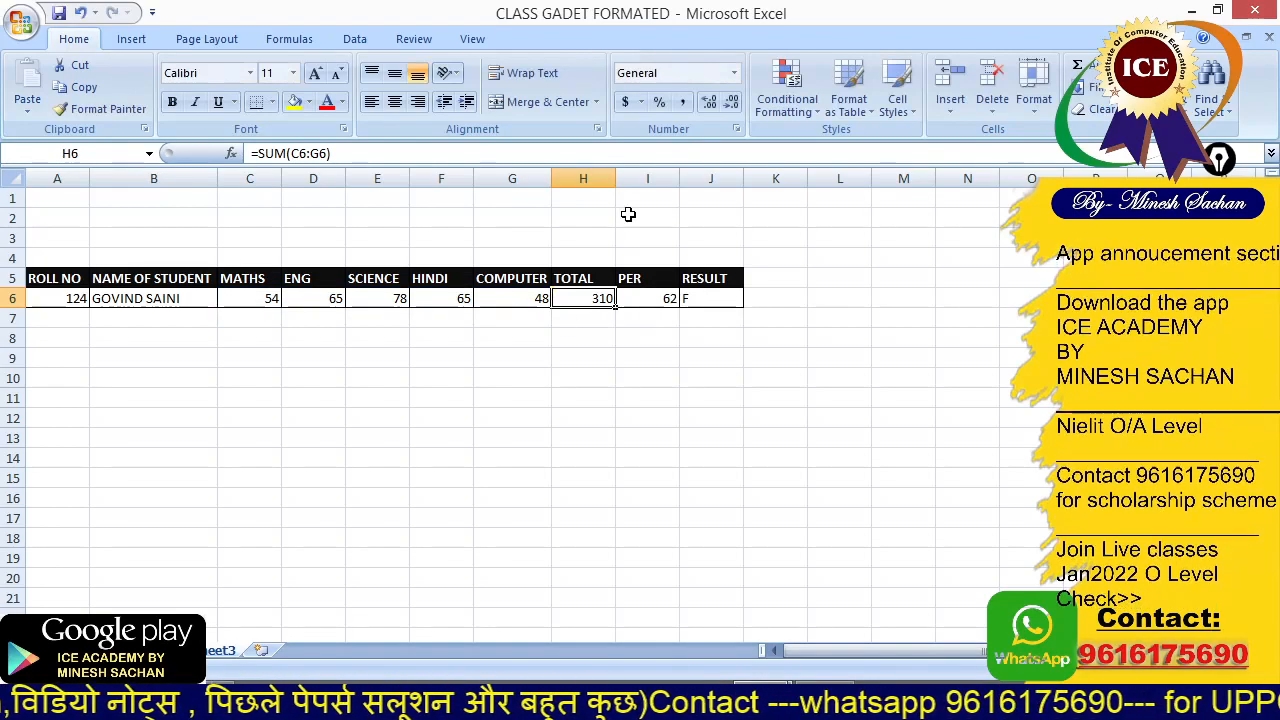
Widen the TOTAL column slightly
left_click_drag(616, 178, 630, 178)
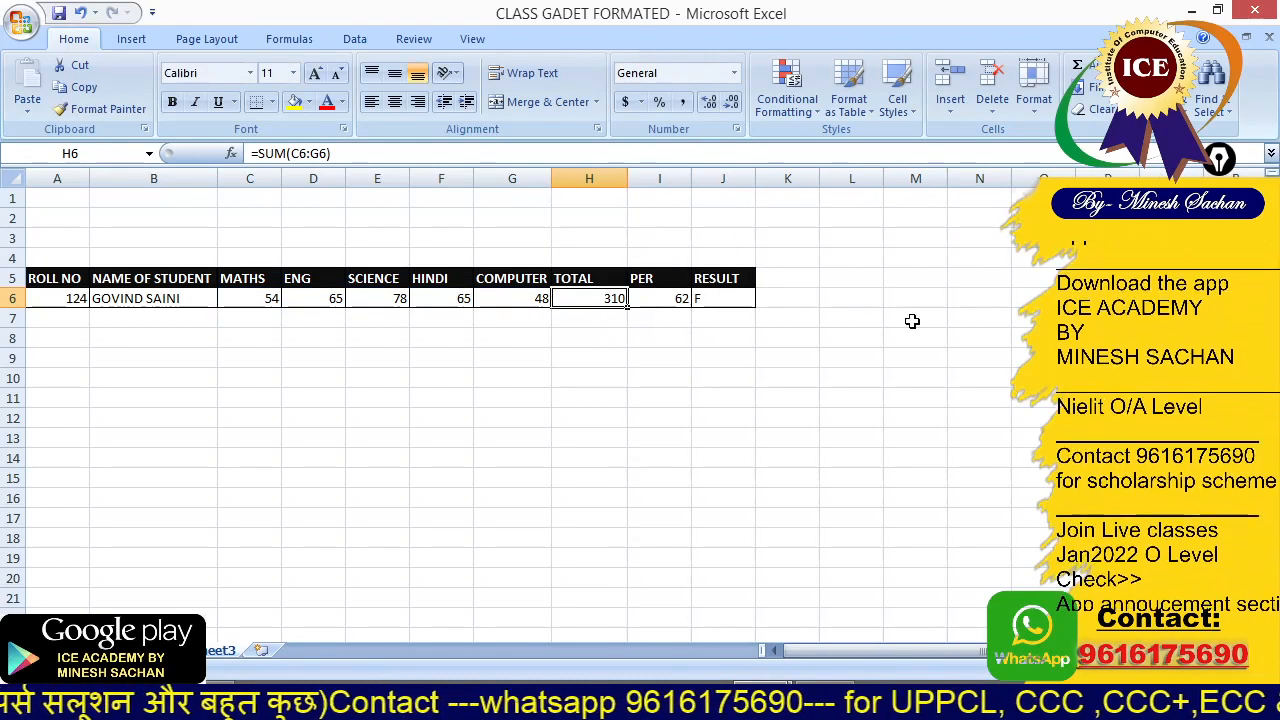
mouse_move(607, 312)
left_mouse_down()
mouse_move(612, 339)
mouse_move(689, 306)
mouse_move(694, 322)
left_mouse_up()
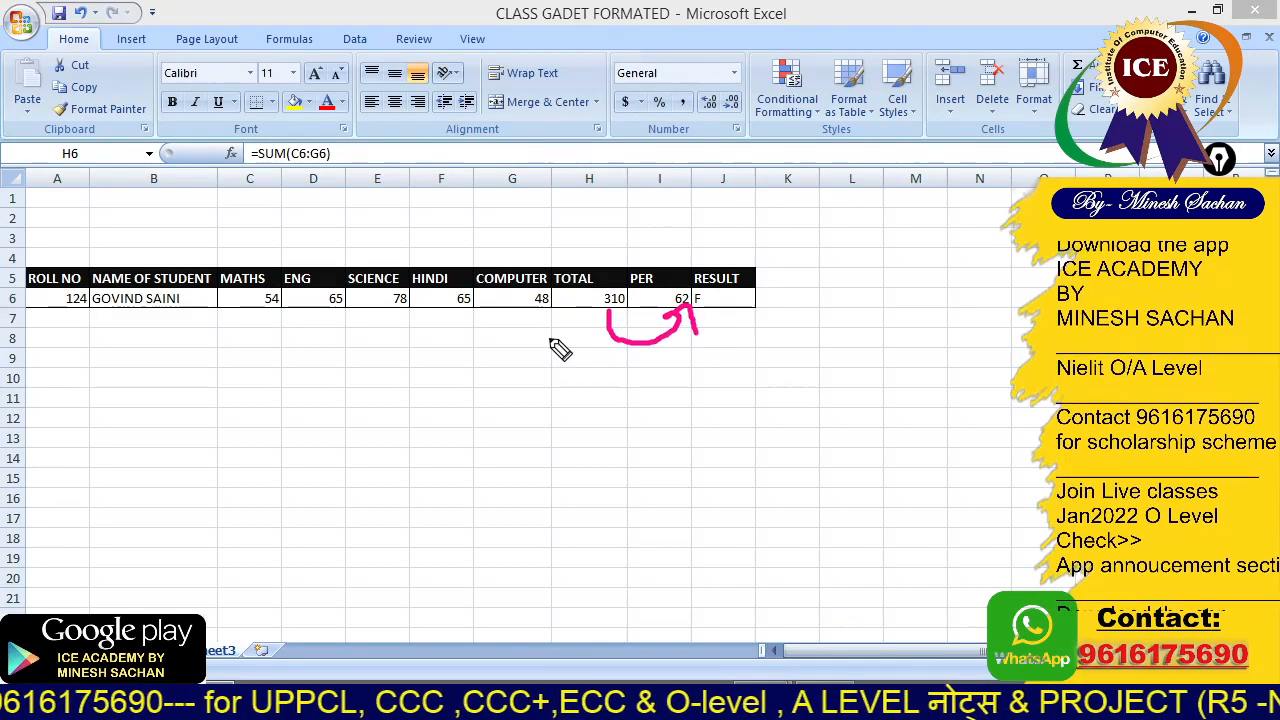
key("Escape")
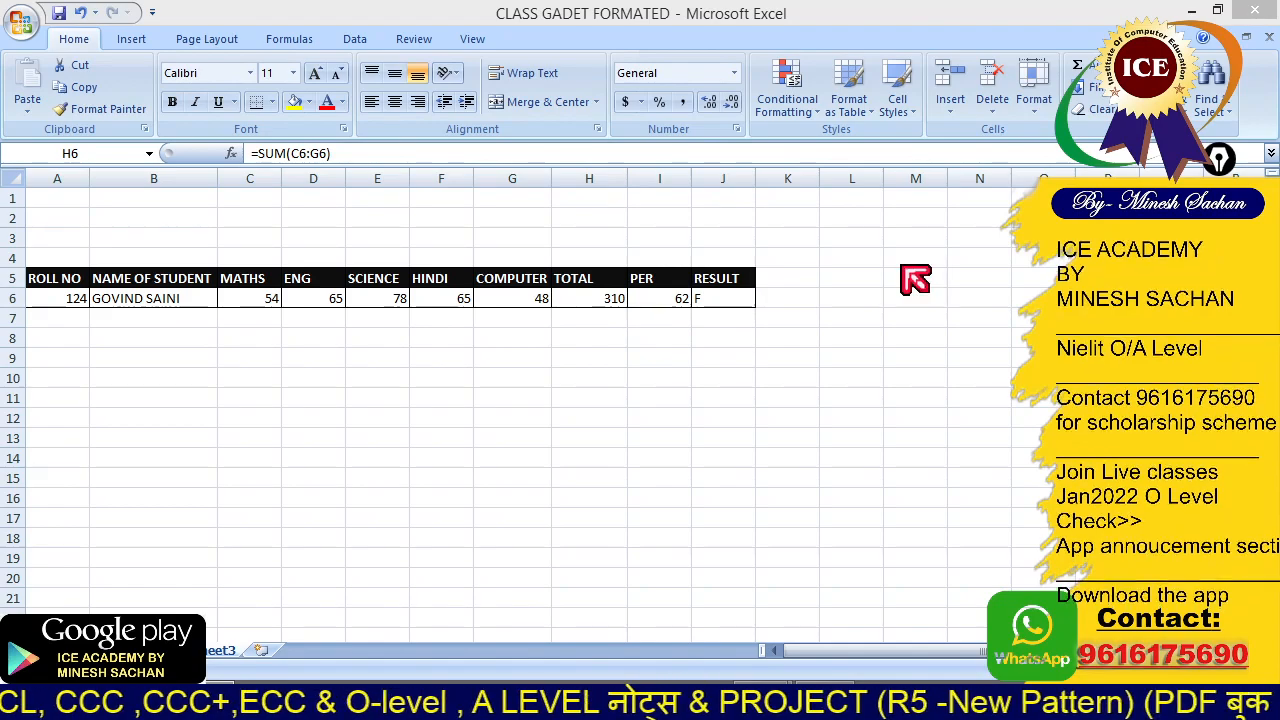
Replace the PER formula in I6 with =H6/5
left_click(681, 302)
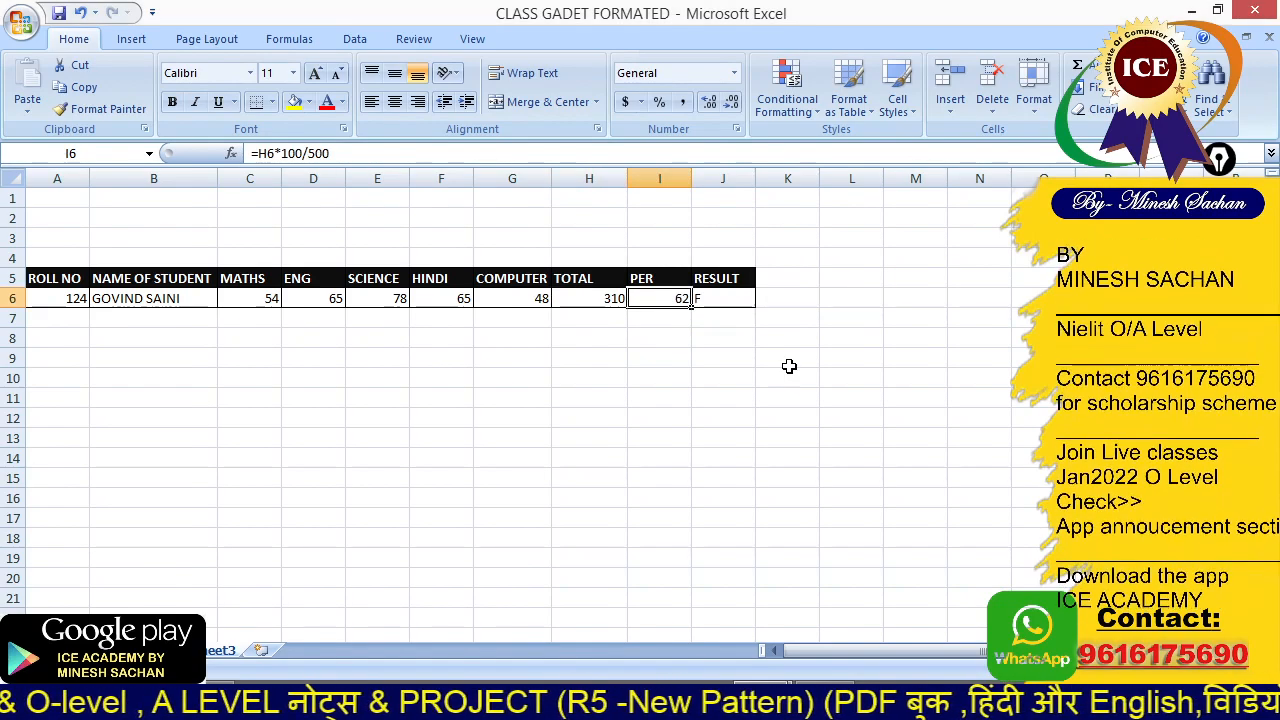
type("=")
key("Left")
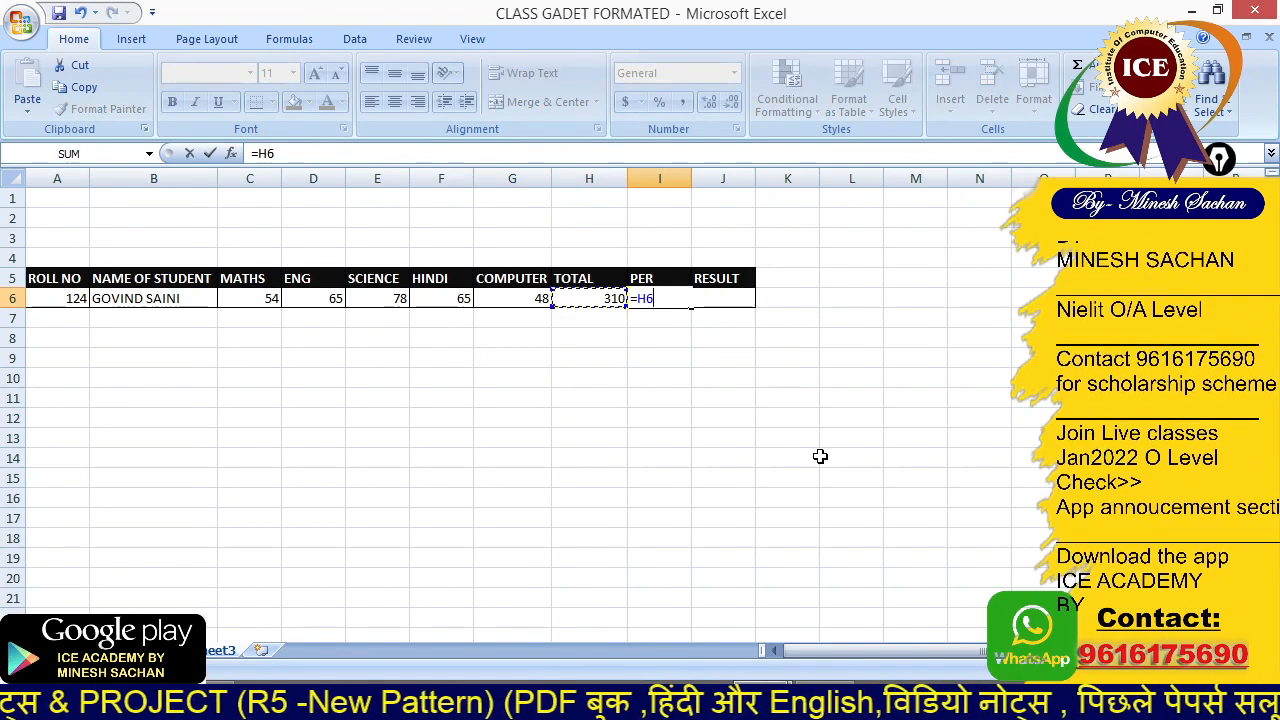
type("/5")
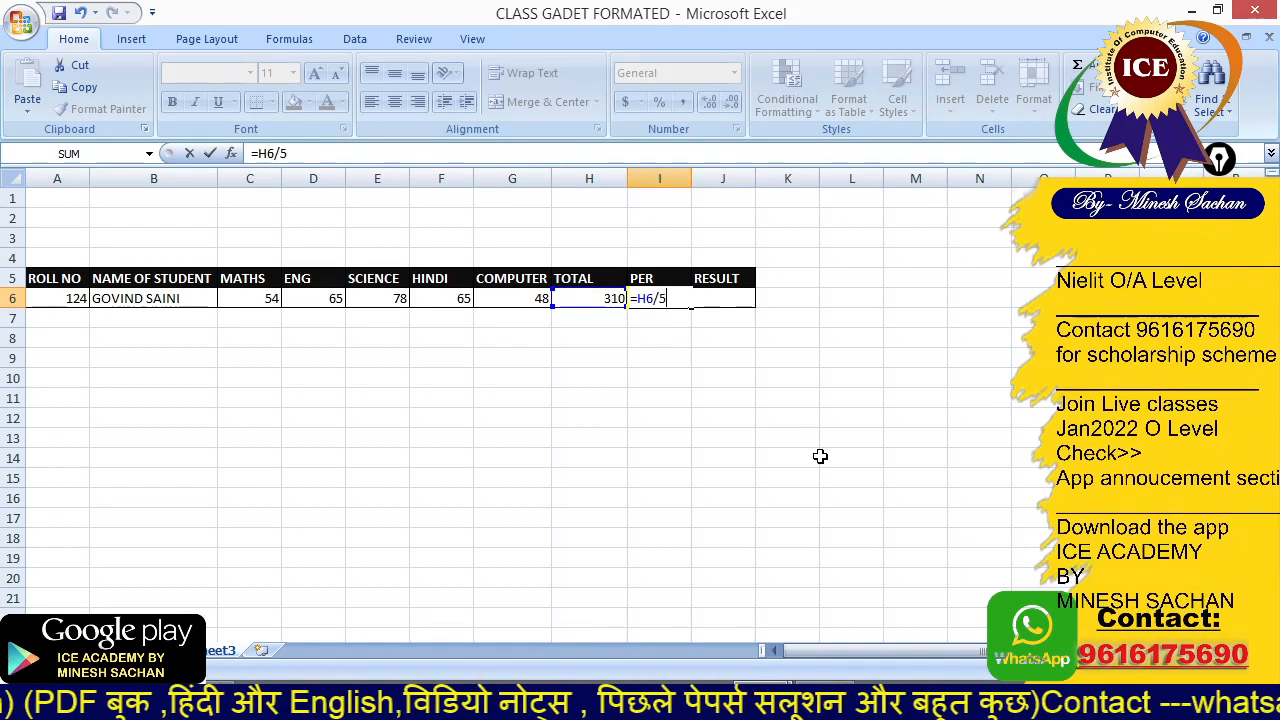
key("Return")
key("Up")
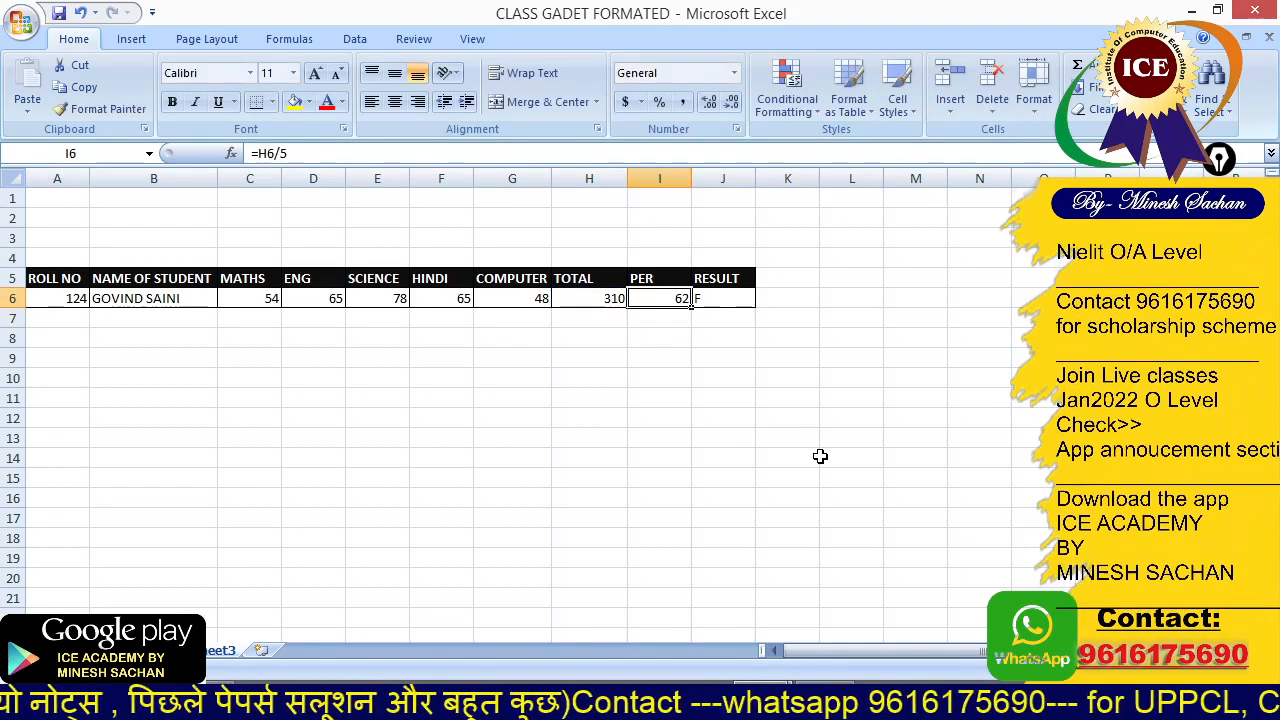
Review the nested IF formula in the RESULT cell J6 and close it unchanged
key("Right")
key("F2")
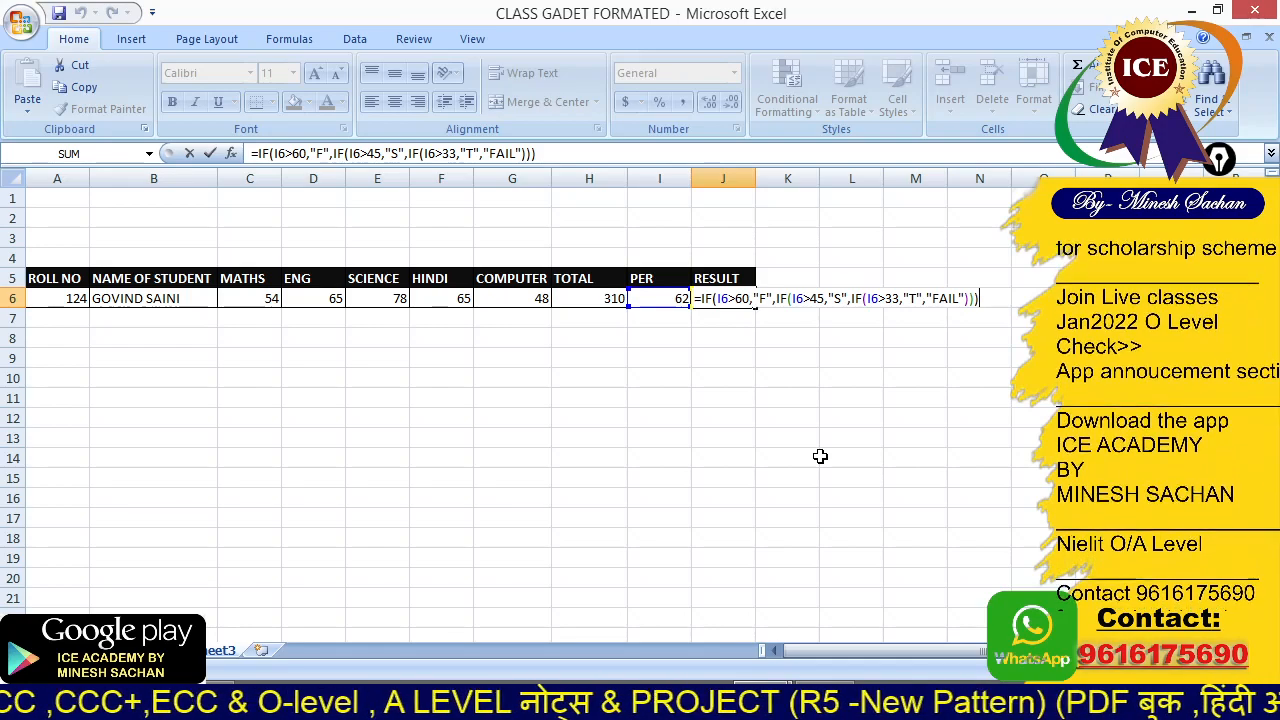
key("Return")
key("Up")
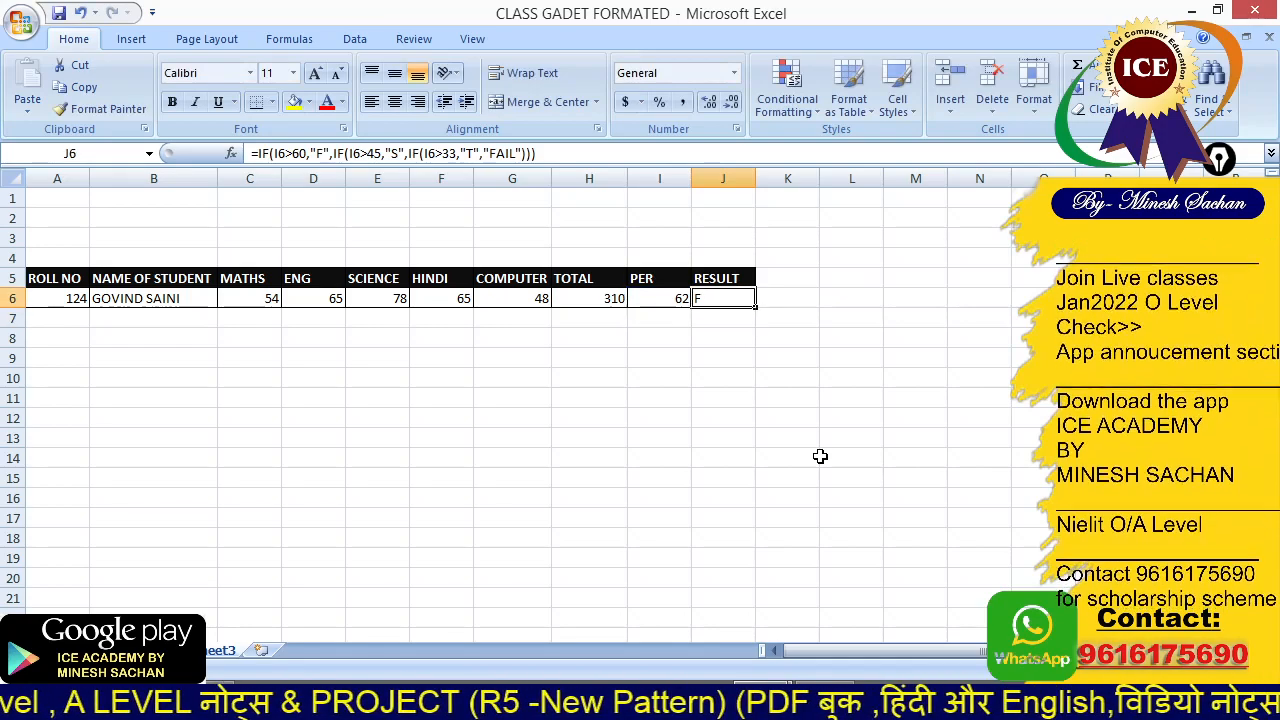
Set the student's MATHS mark to 45 and ENG mark to 45
key("Left")
key("Left")
key("Left")
key("Left")
key("Left")
key("Left")
key("Left")
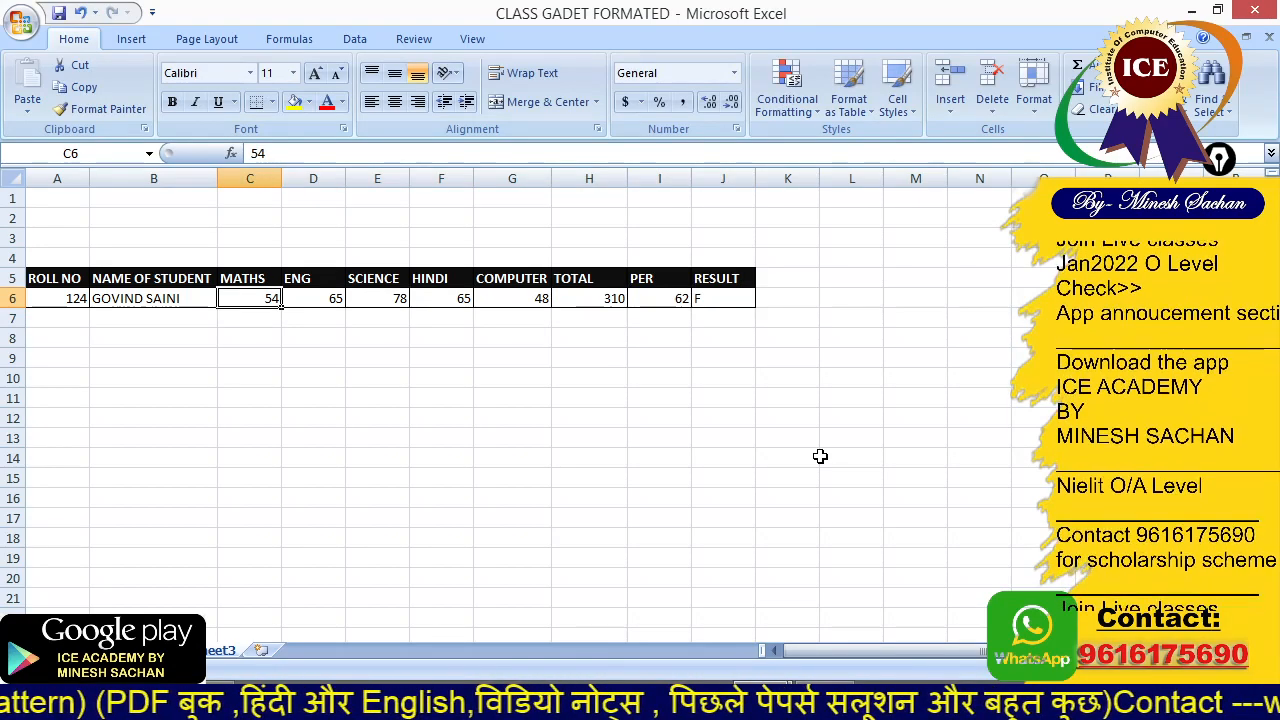
type("45")
key("Right")
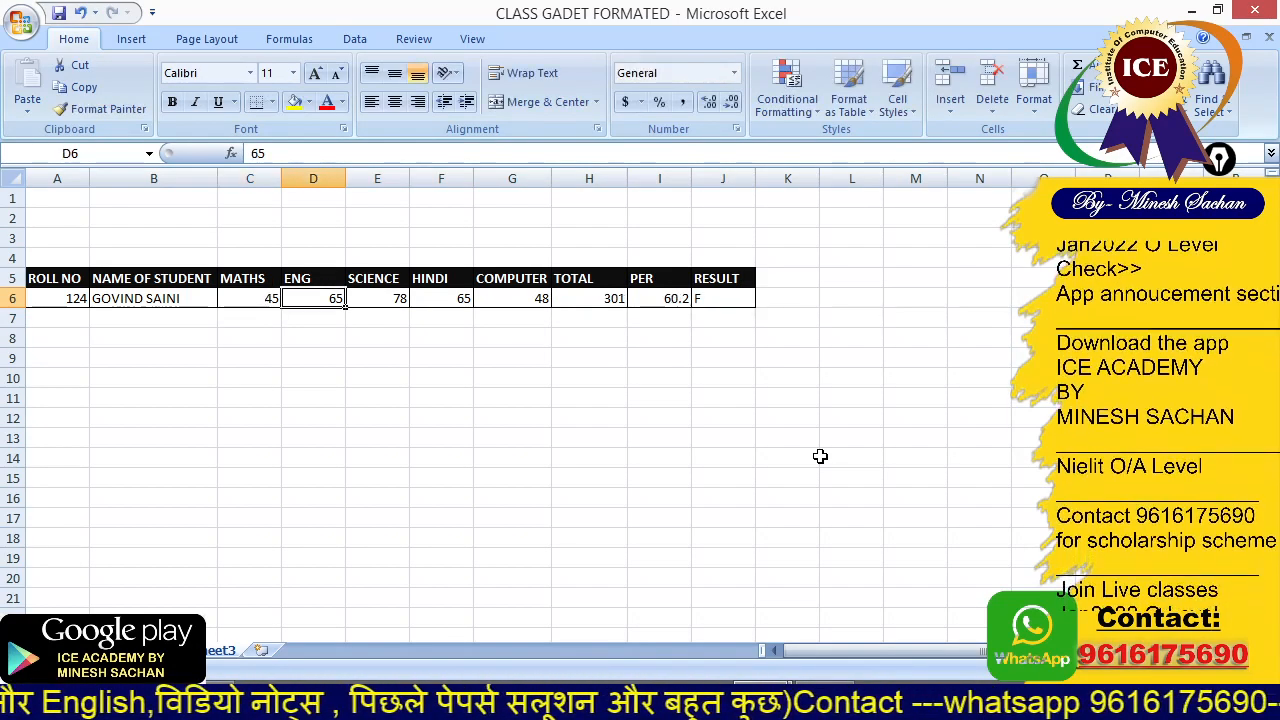
type("4")
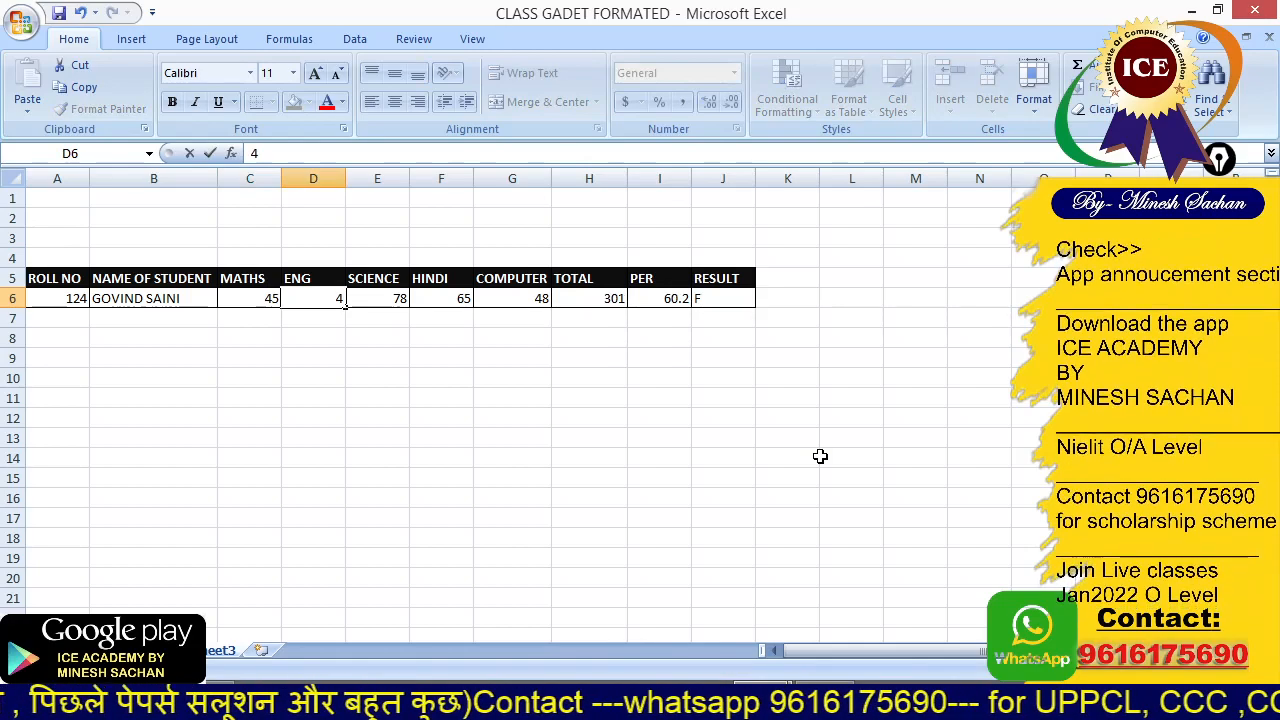
type("5")
key("Right")
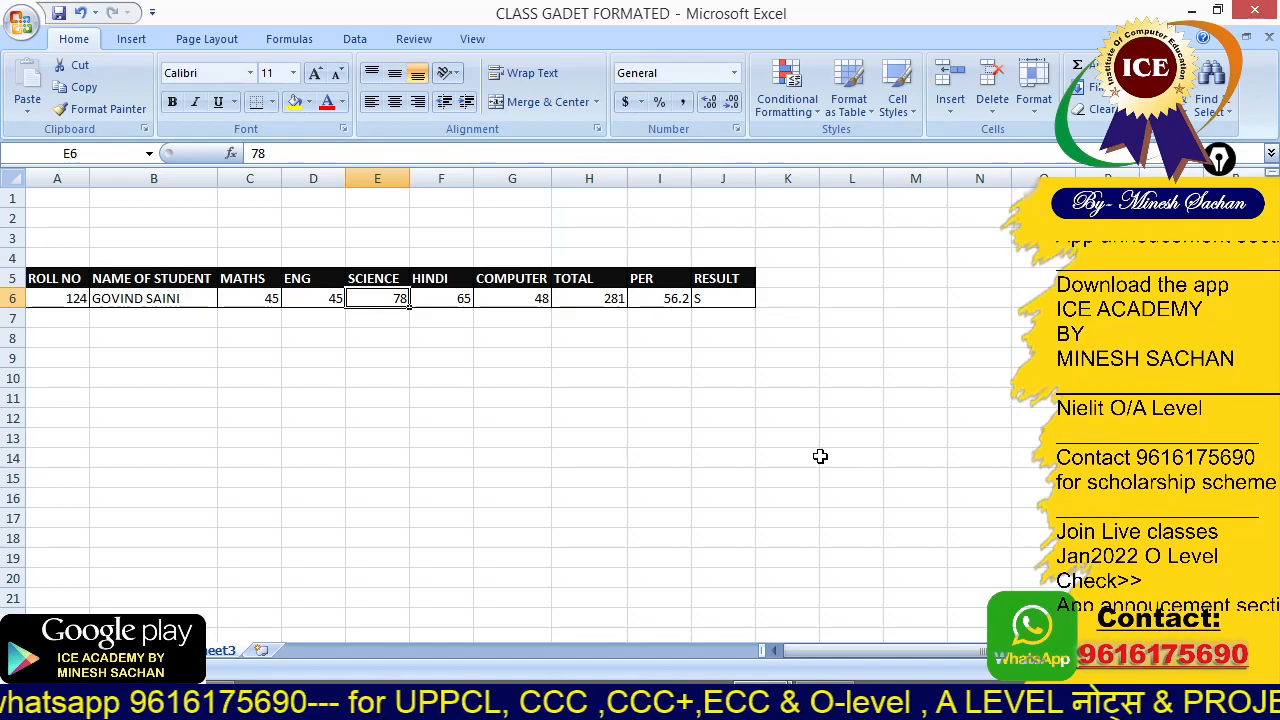
Set the student's SCIENCE mark to 24 and HINDI mark to 5
type("24")
key("Tab")
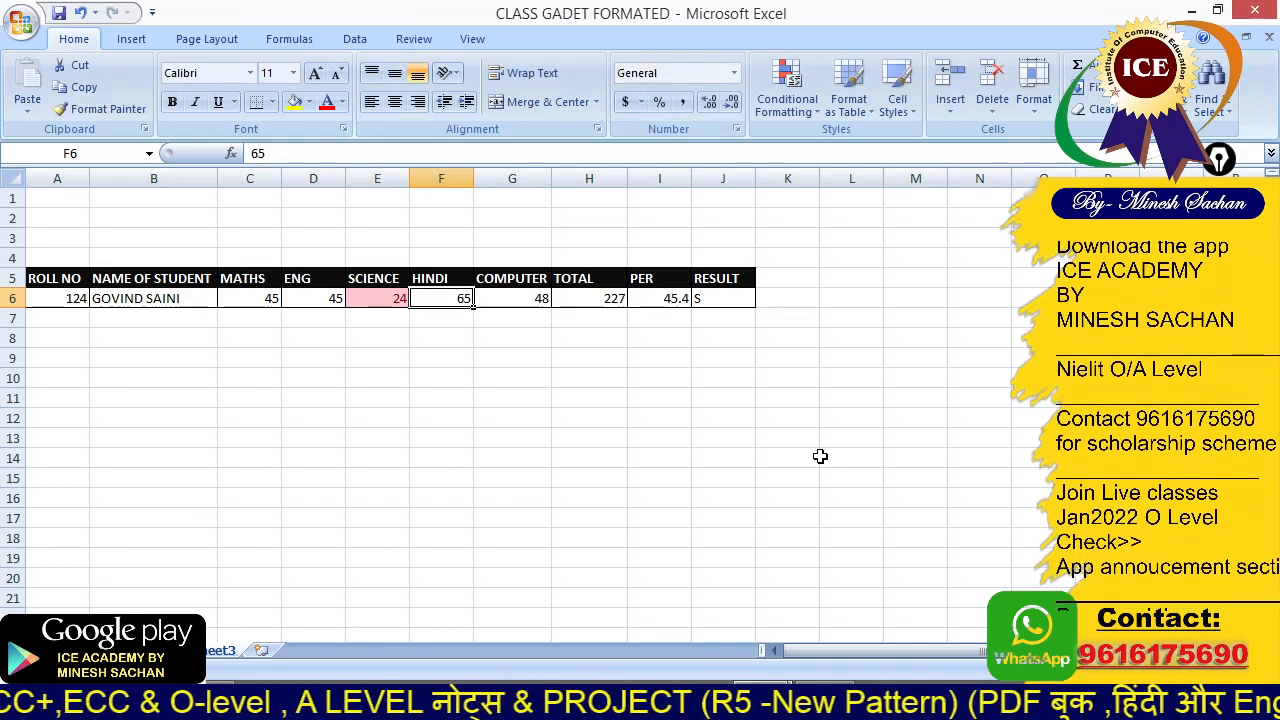
type("5")
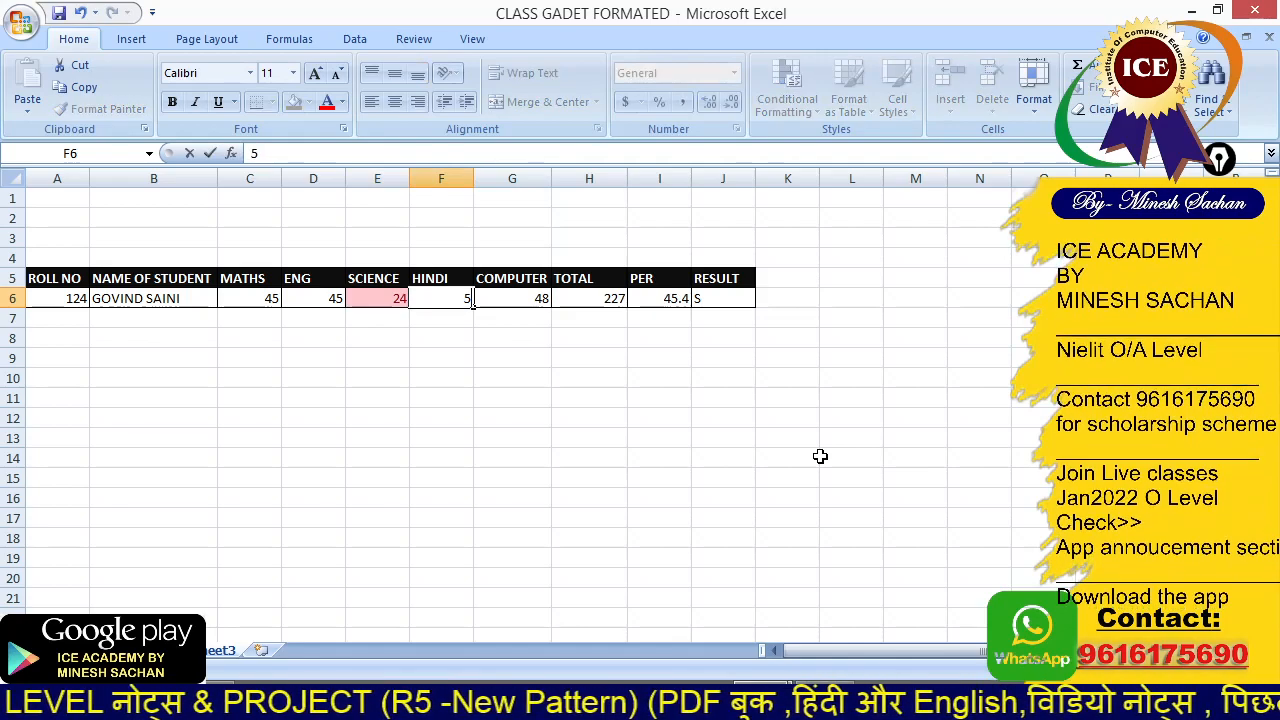
key("Tab")
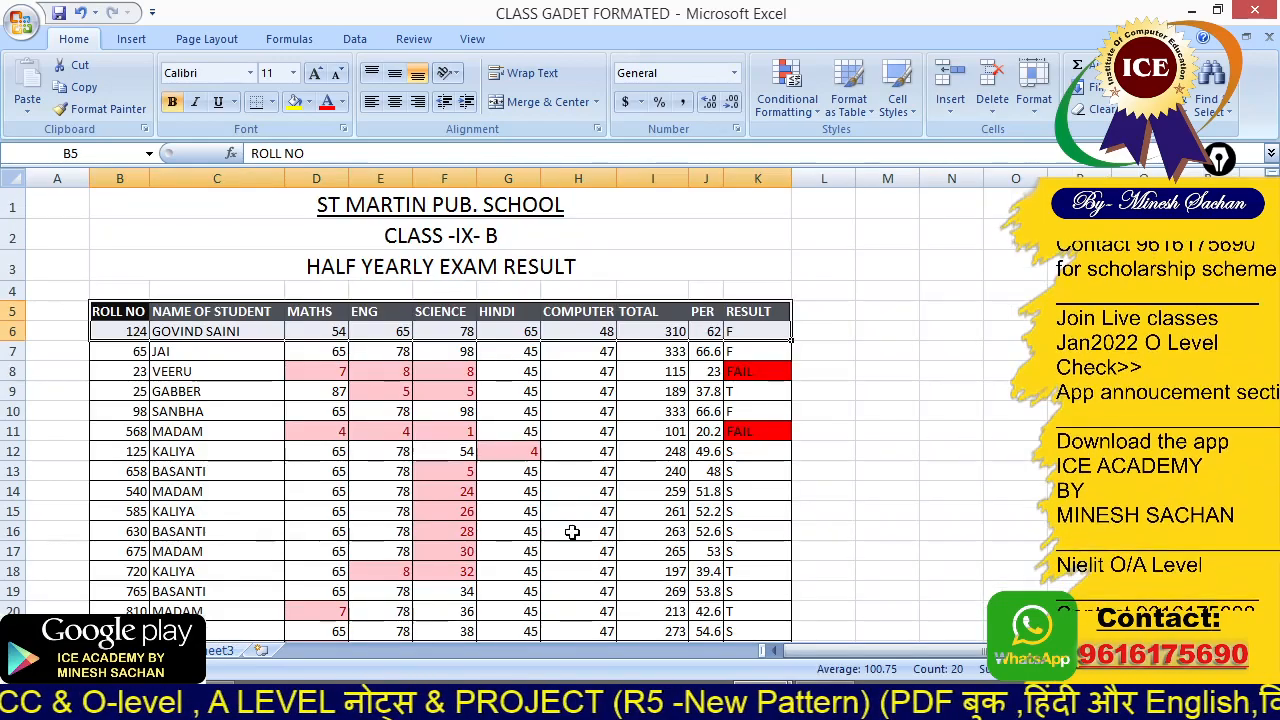
On the half yearly exam result sheet, clear the TOTAL, PER and RESULT cells below the first student
left_click(895, 488)
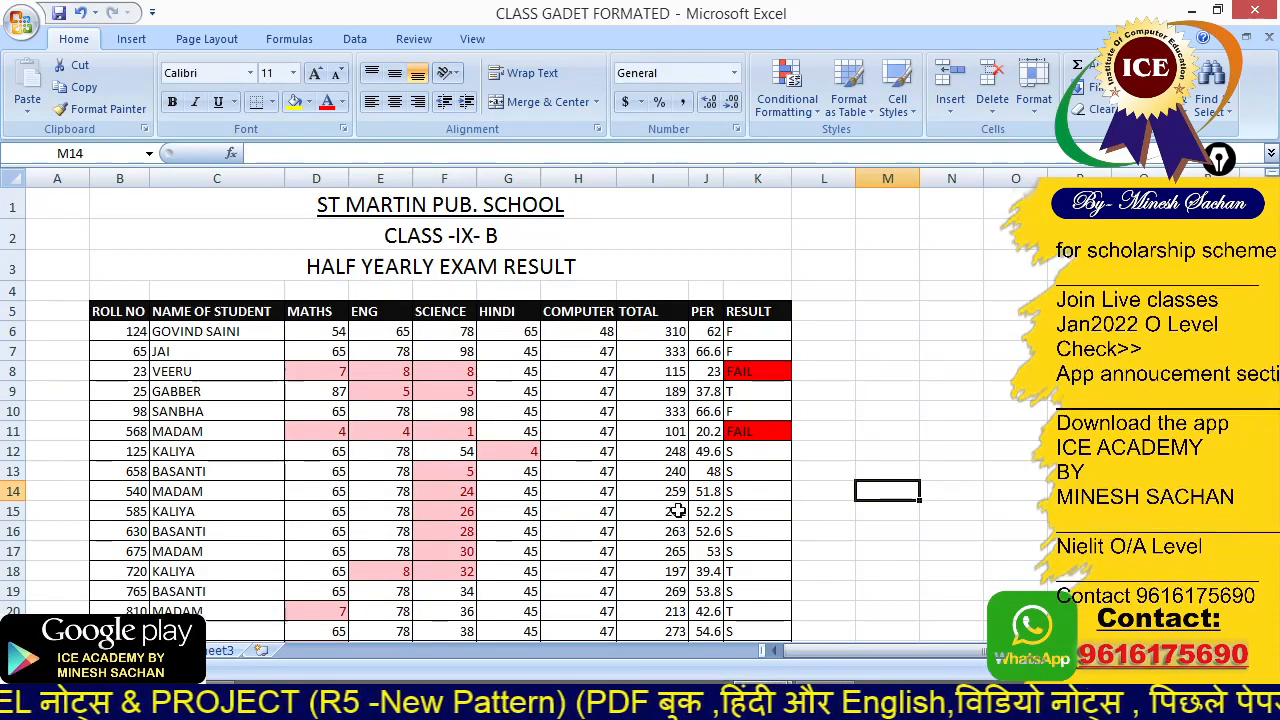
left_click_drag(660, 357, 737, 609)
key("Delete")
left_click(912, 478)
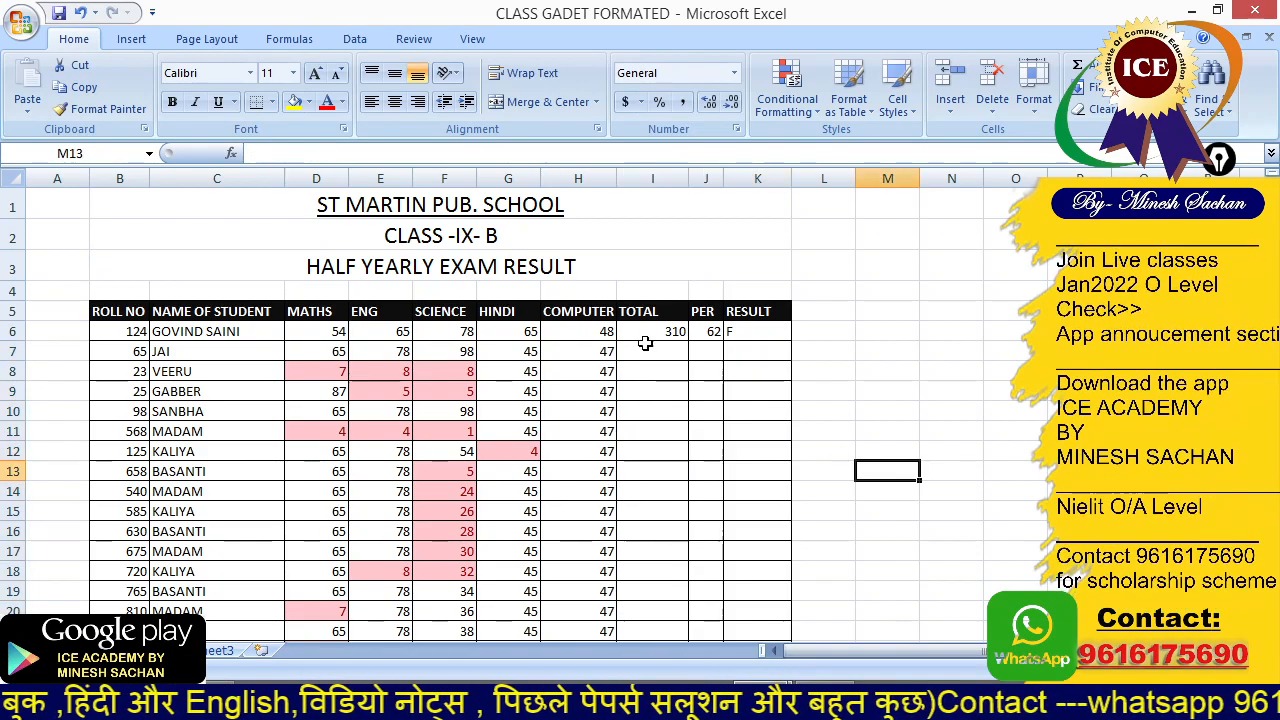
Fill the first student's TOTAL, PER and RESULT formulas down through all remaining student rows
left_click(650, 335)
left_click_drag(688, 341, 684, 636)
left_click(712, 333)
left_click_drag(723, 340, 716, 630)
left_click(758, 218)
left_click_drag(791, 229, 782, 535)
left_click(940, 505)
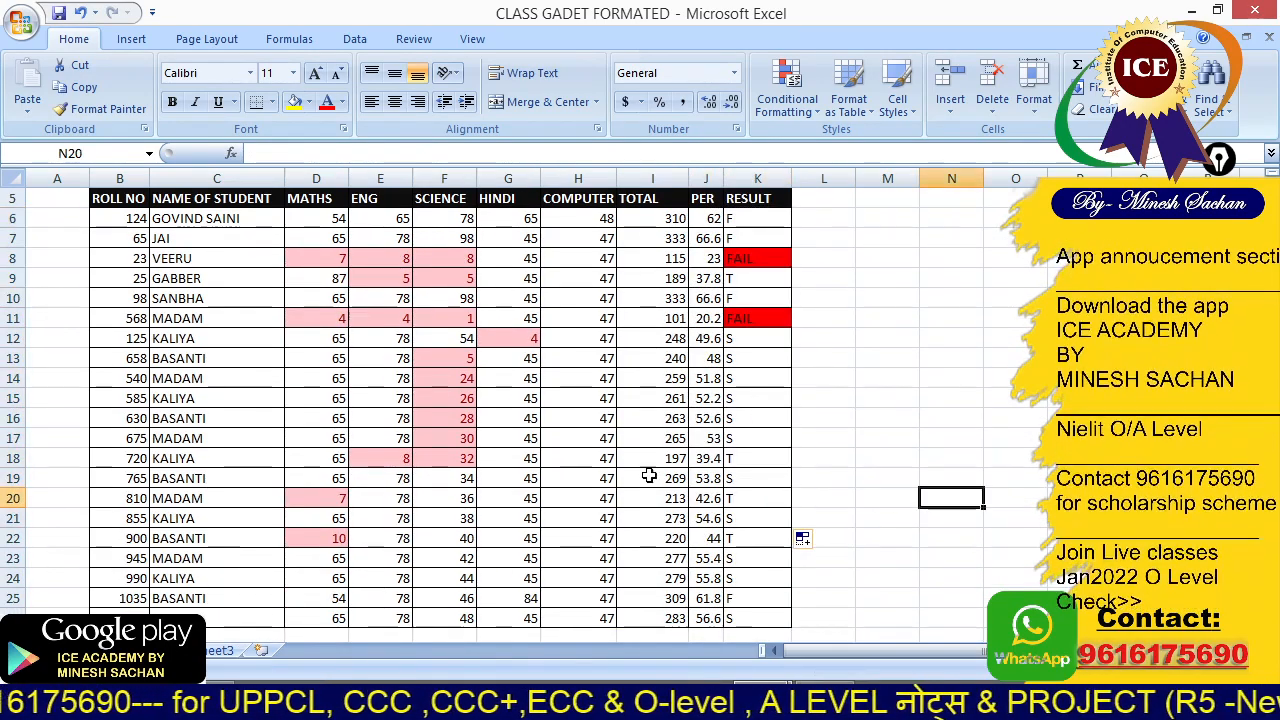
Clear the conditional formatting rules from the entire exam result sheet
left_click(313, 220)
mouse_move(313, 218)
left_mouse_down()
mouse_move(591, 629)
mouse_move(596, 618)
left_mouse_up()
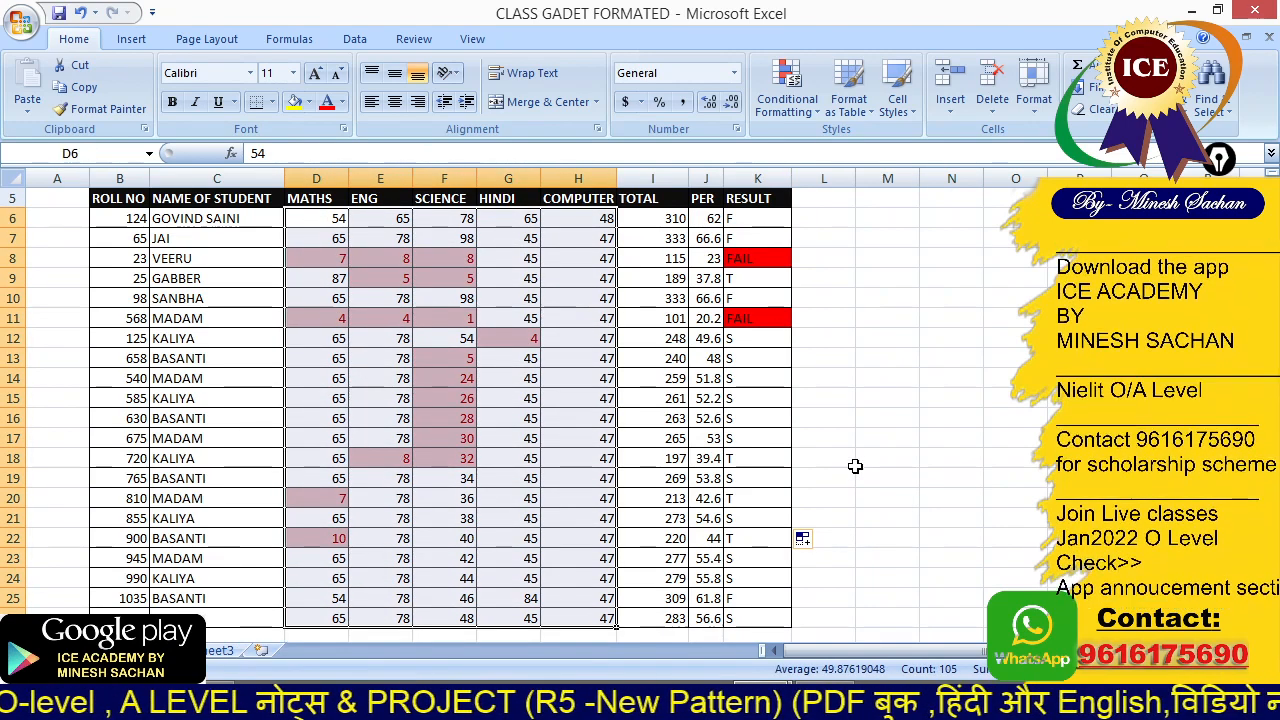
left_click(787, 100)
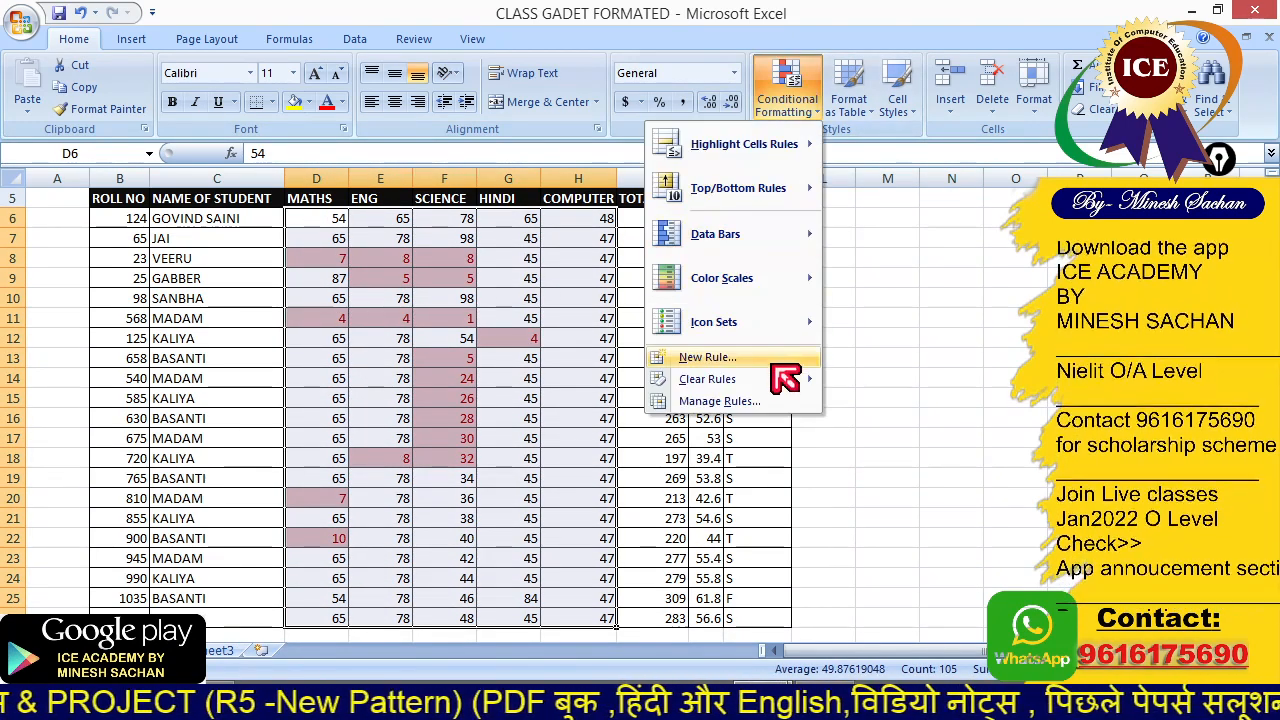
left_click_drag(345, 216, 740, 614)
left_click(787, 97)
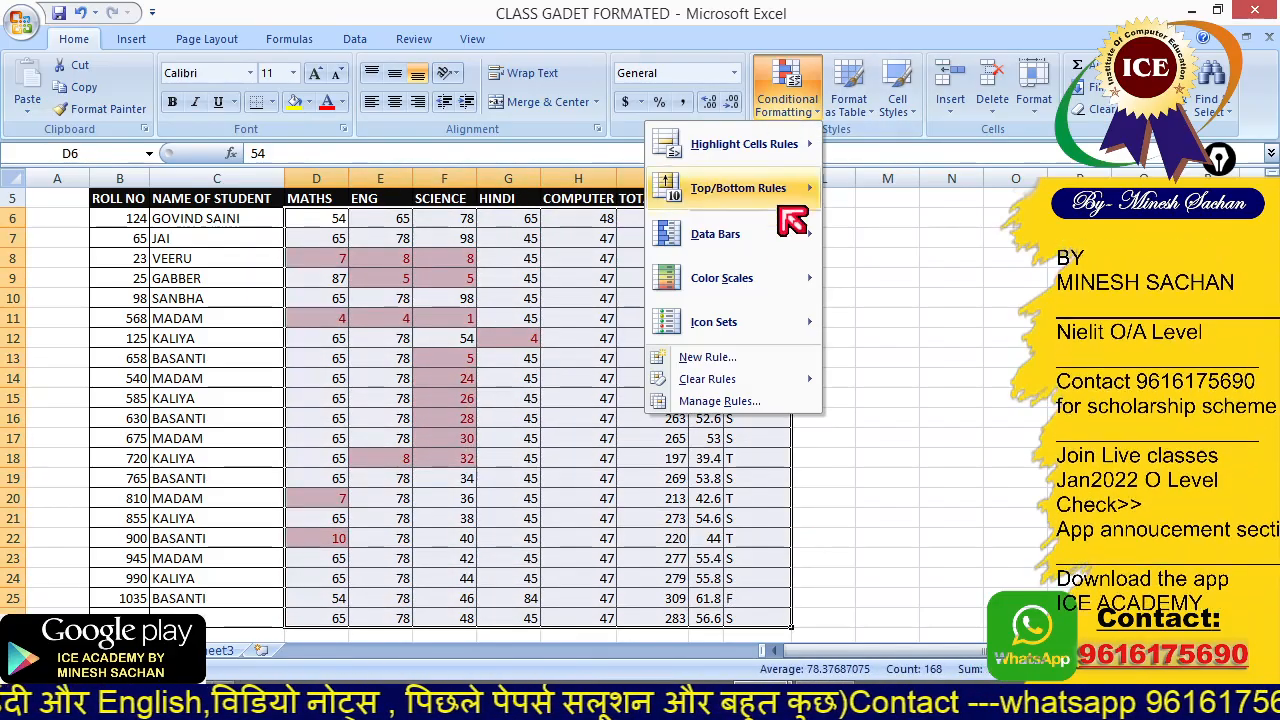
mouse_move(800, 382)
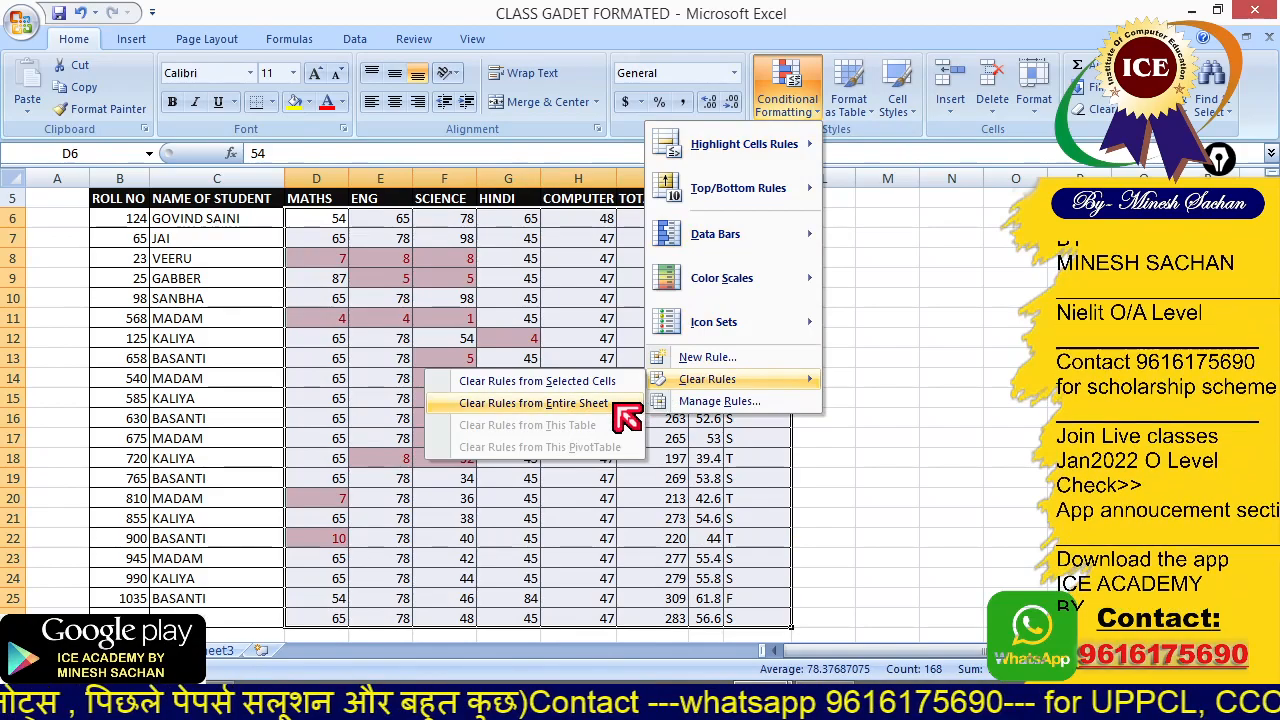
left_click(533, 403)
left_click(912, 398)
Highlight marks less than 33 in all five subject columns, D6:H26, with Light Red Fill with Dark Red Text
left_click_drag(322, 222, 598, 612)
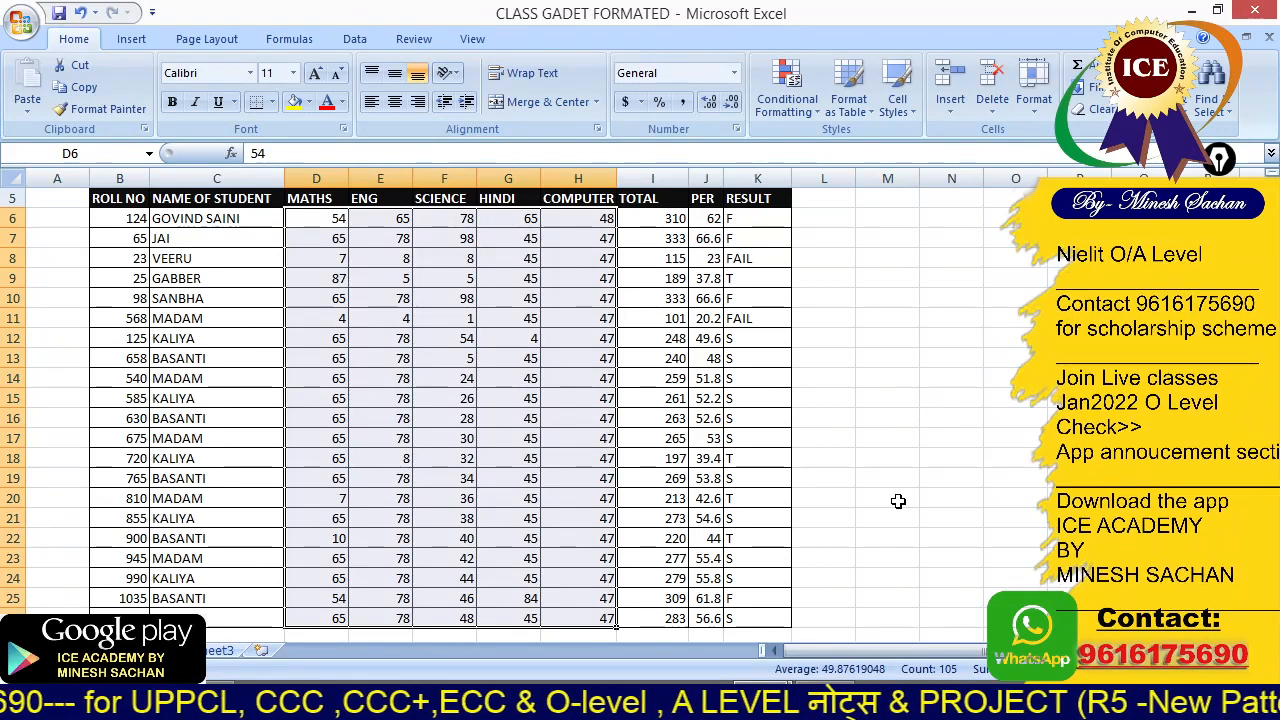
left_click(790, 108)
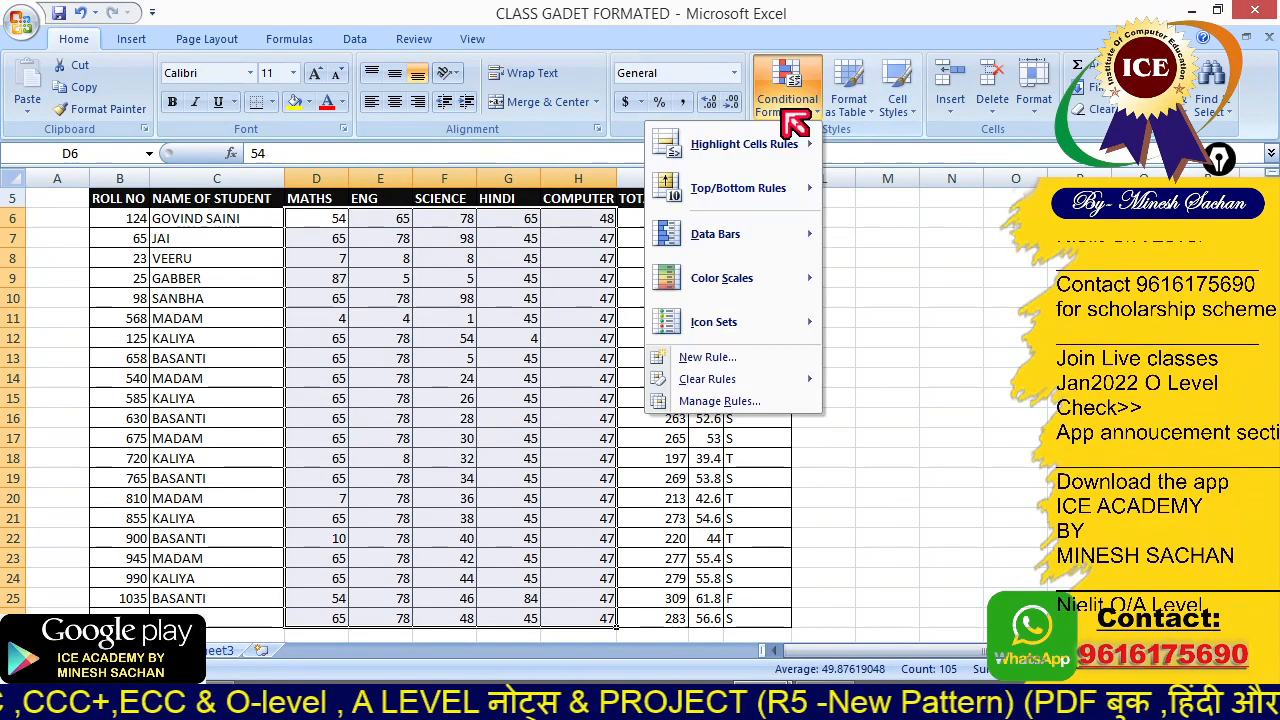
mouse_move(714, 147)
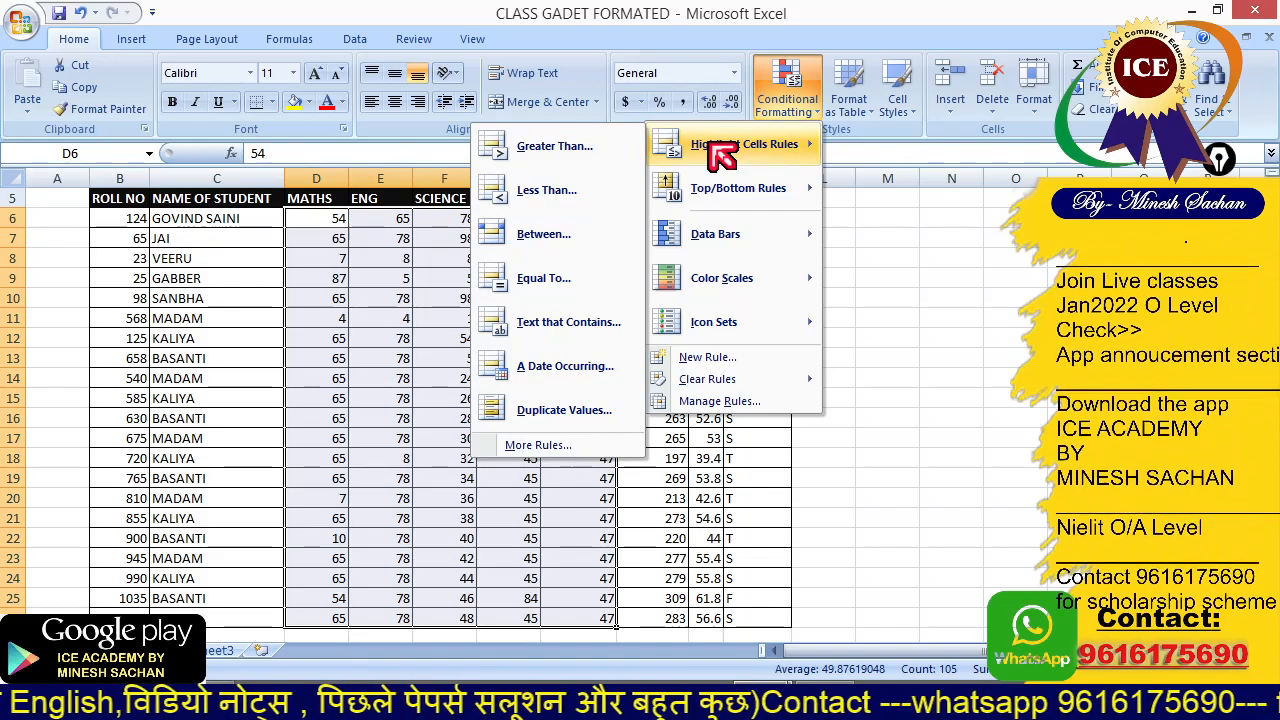
left_click(528, 201)
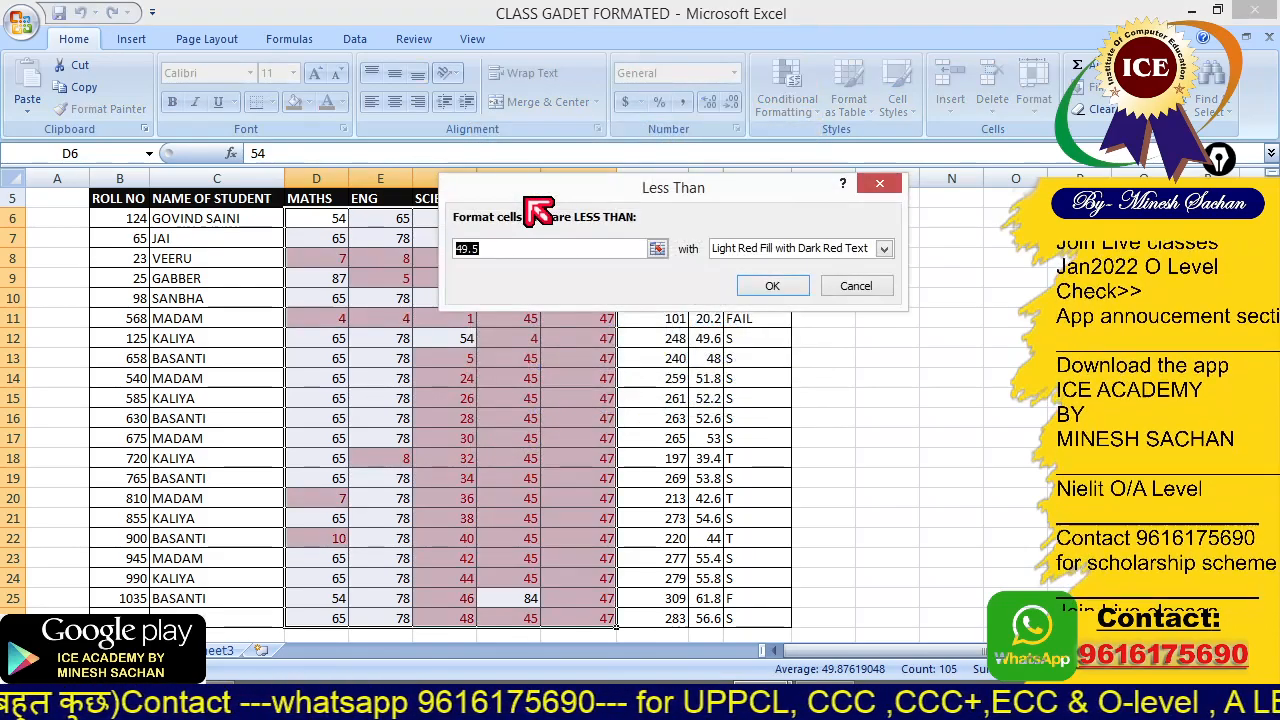
type("33")
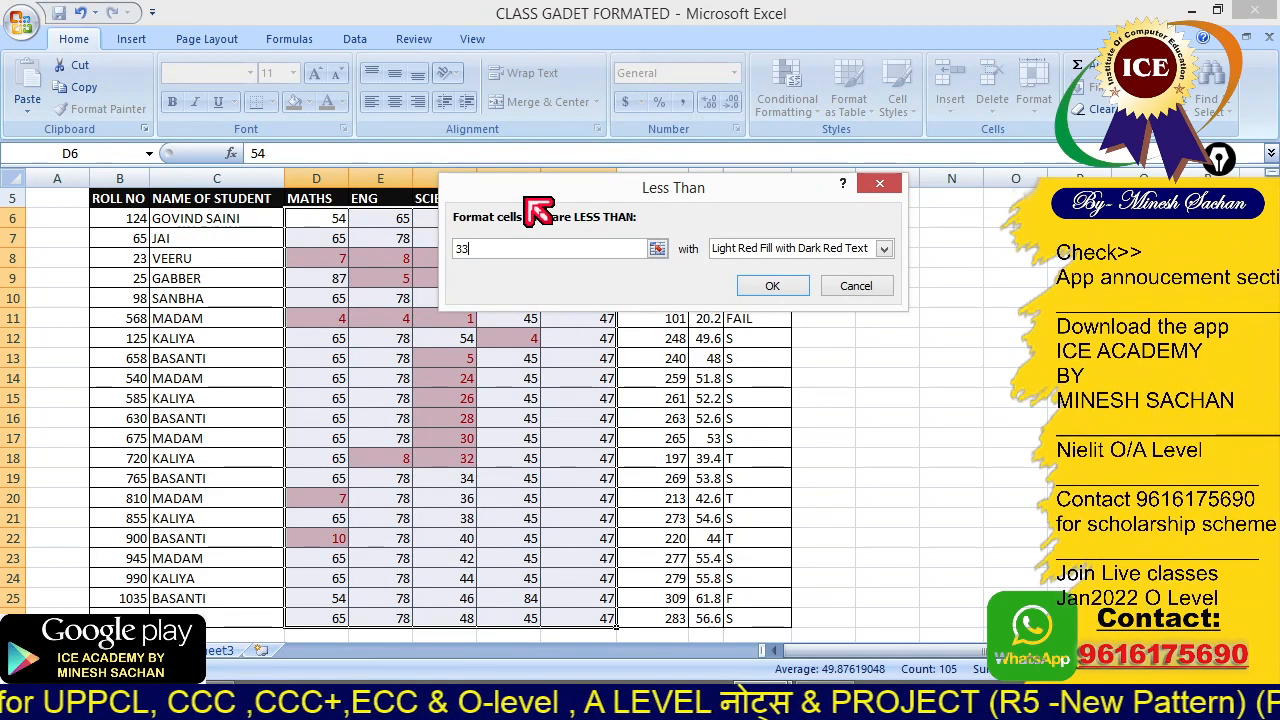
left_click(745, 250)
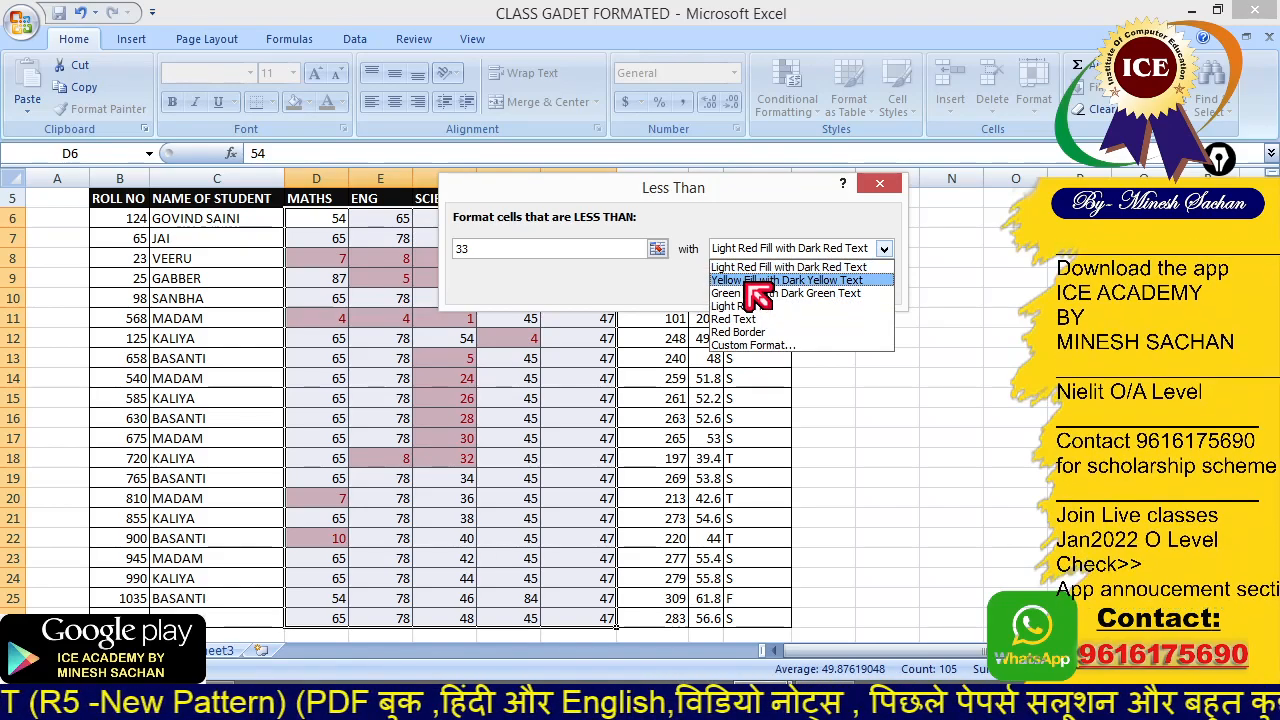
left_click(748, 268)
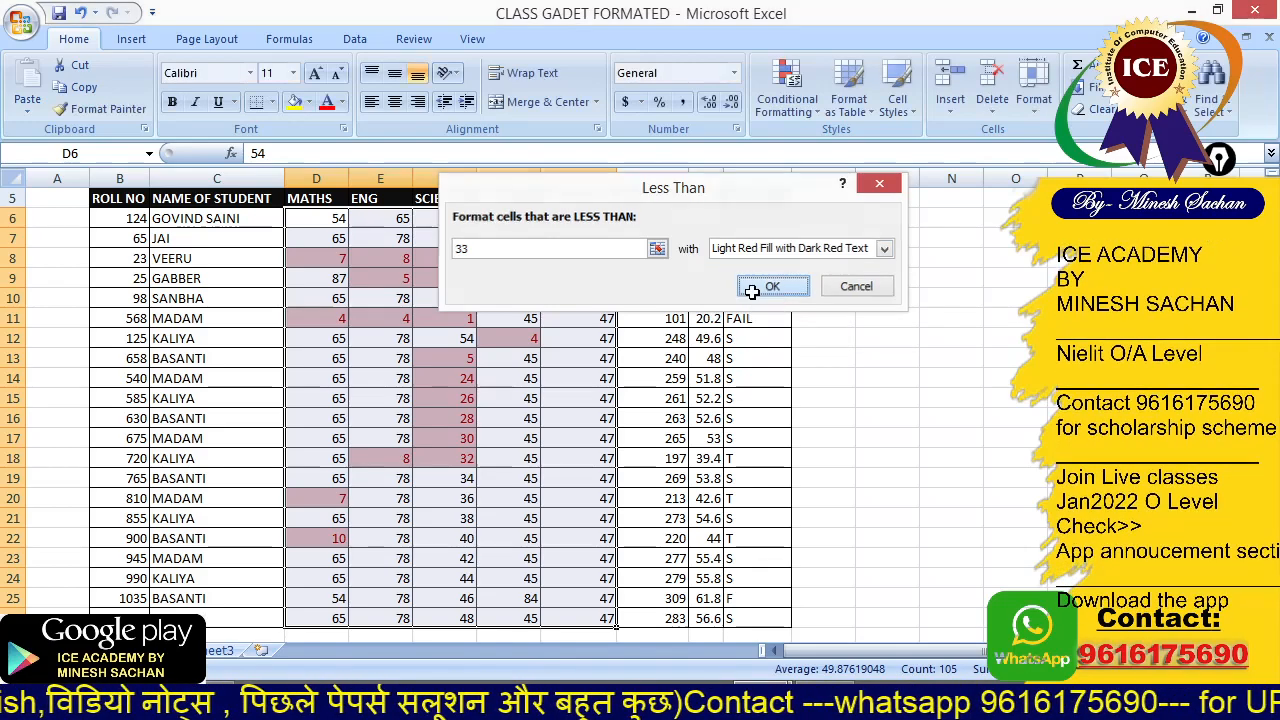
left_click(760, 290)
In row 15, set the SCIENCE mark to 65 and the COMPUTER mark to 20
left_click(509, 385)
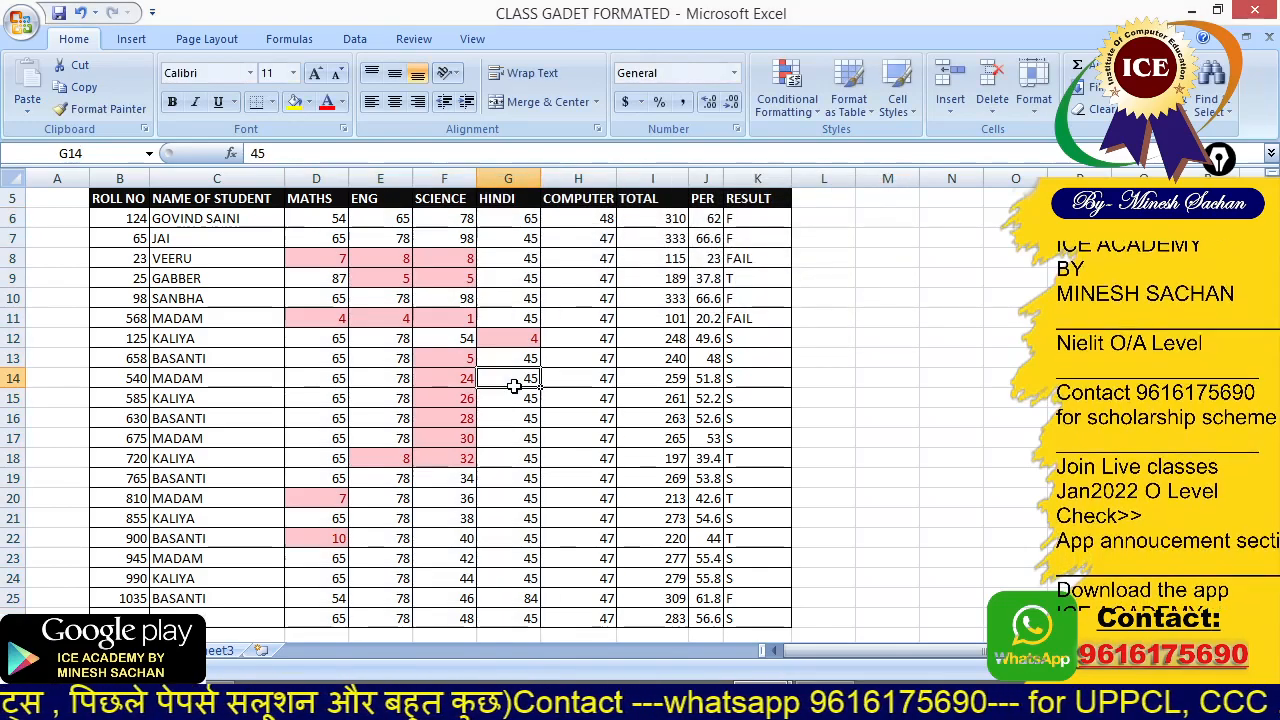
left_click(462, 403)
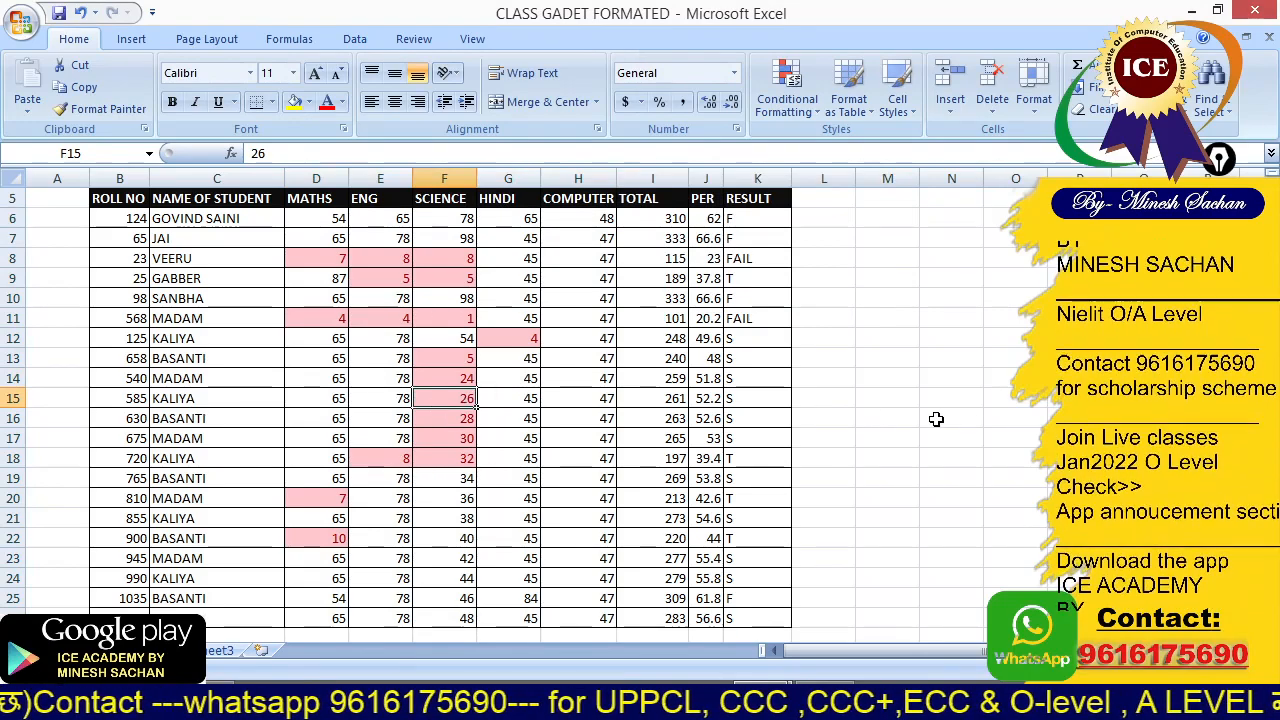
type("6")
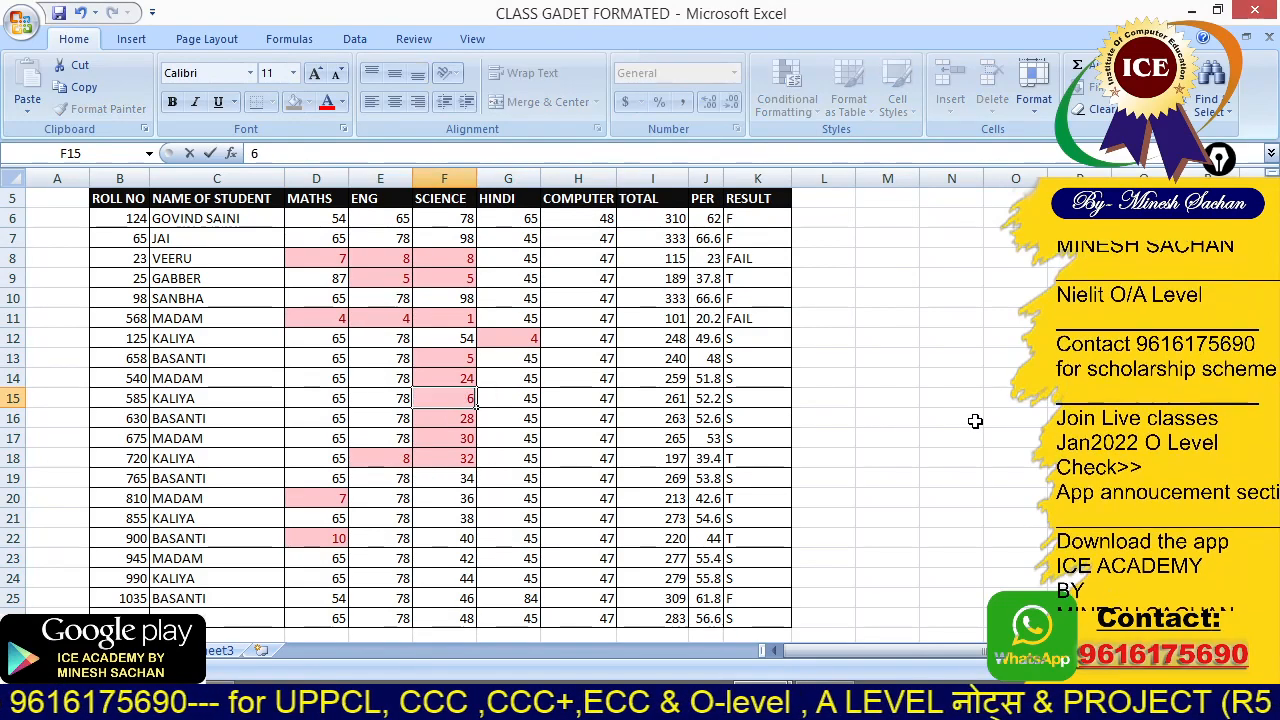
key("Tab")
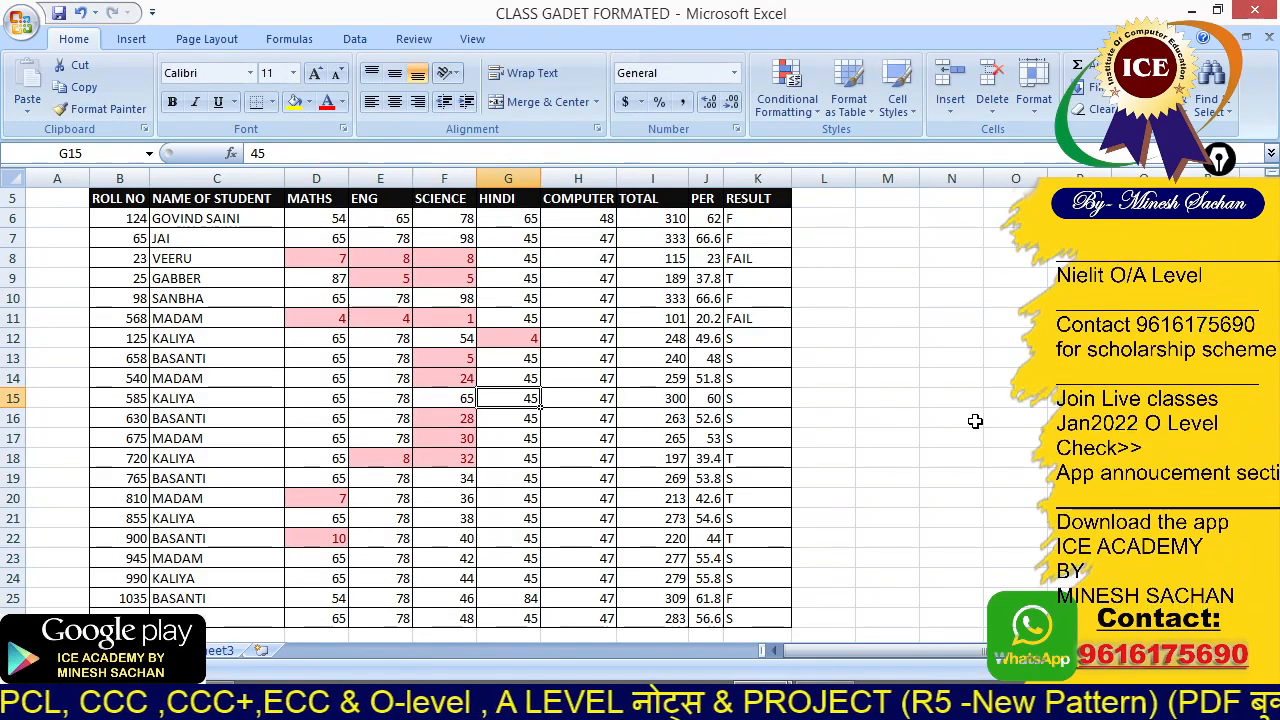
key("Tab")
type("20")
key("Tab")
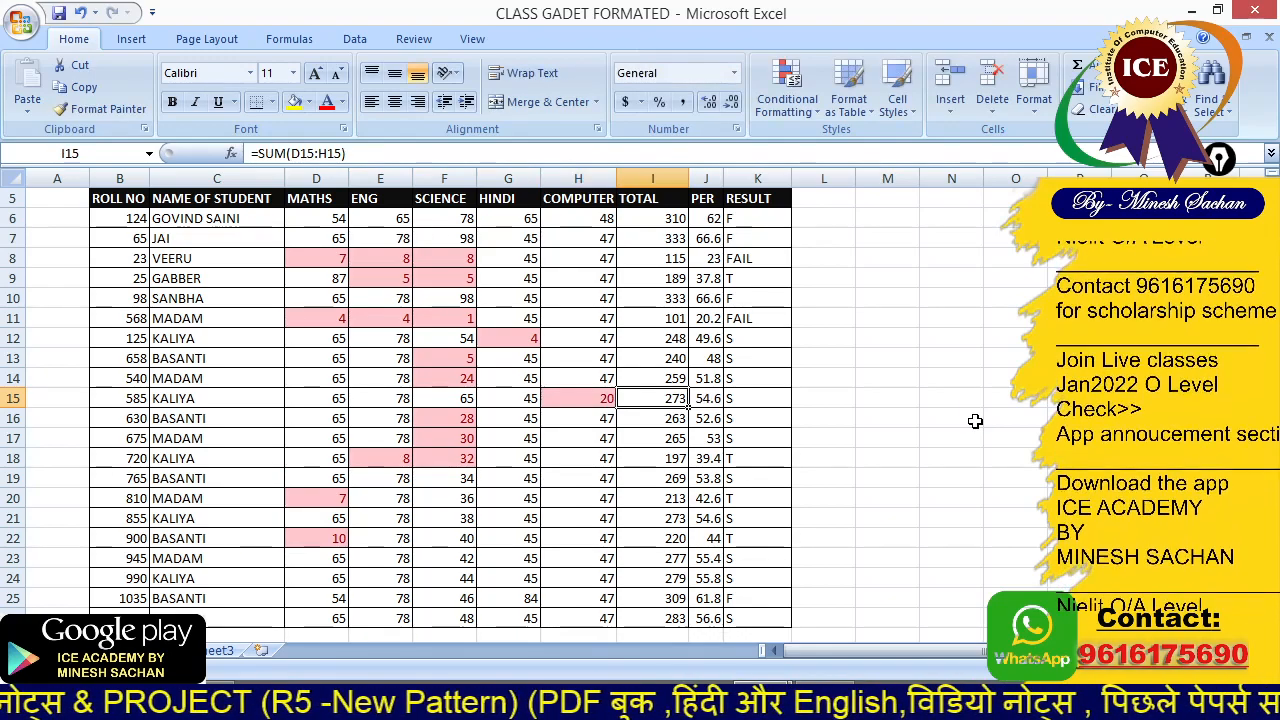
Set up an Equal To highlight rule for the value "fail" on the RESULT cells of all students
left_click_drag(748, 222, 754, 614)
left_click(785, 108)
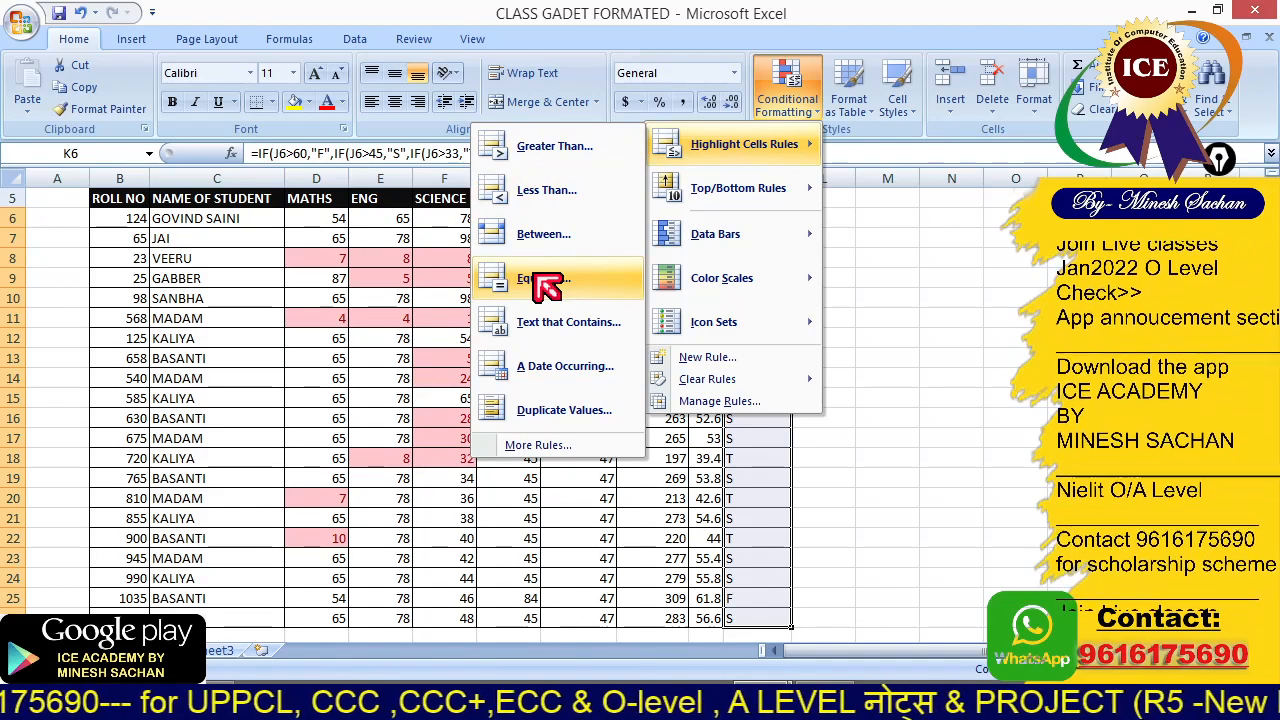
left_click(547, 287)
type("fai")
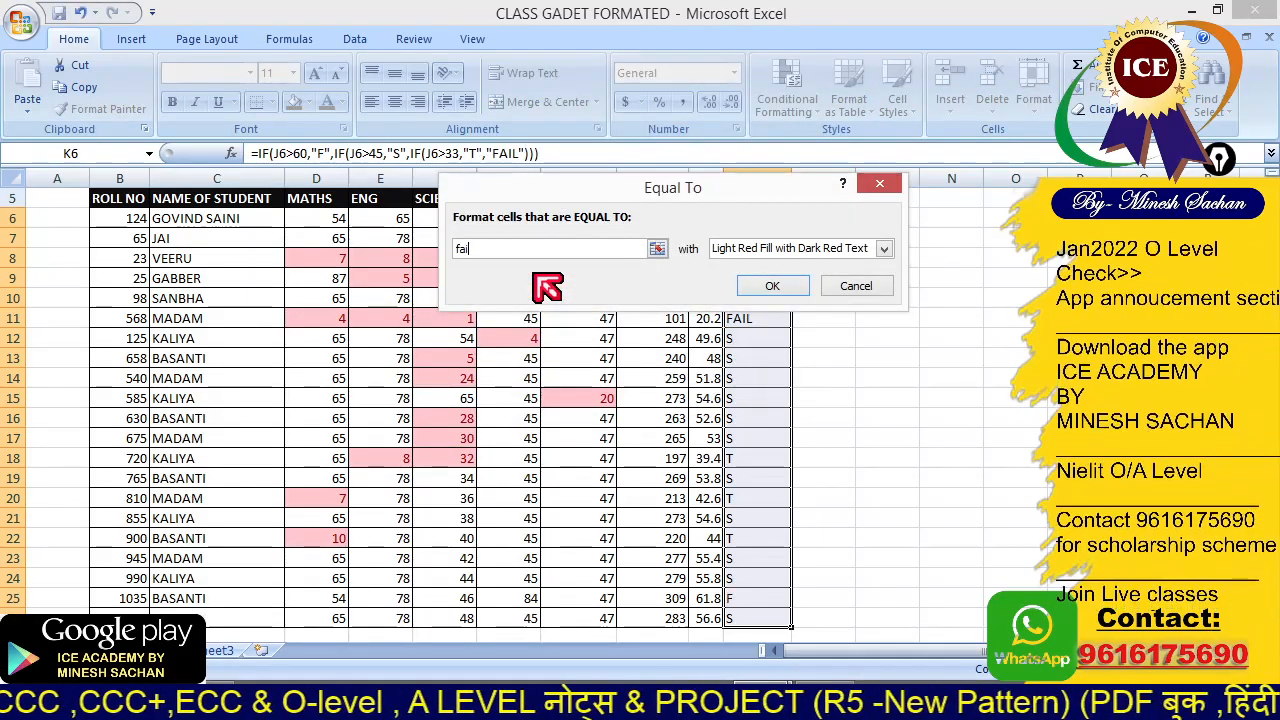
type("l")
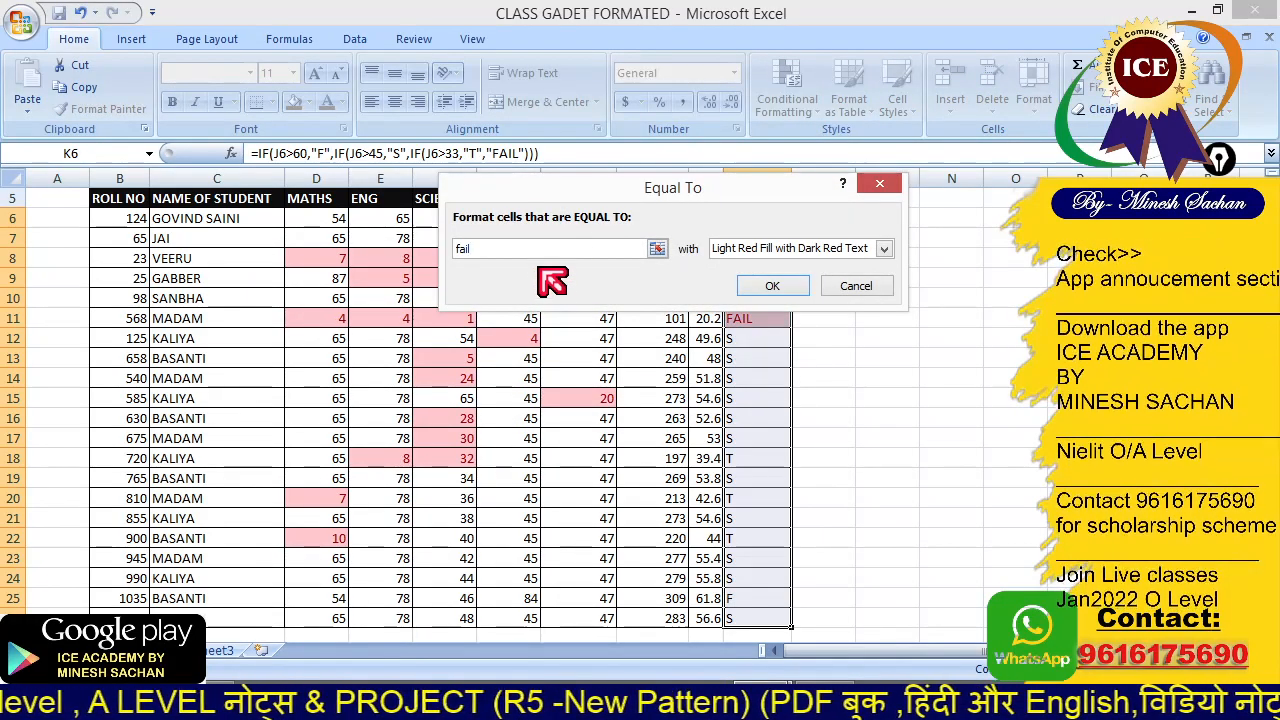
left_click_drag(514, 193, 164, 167)
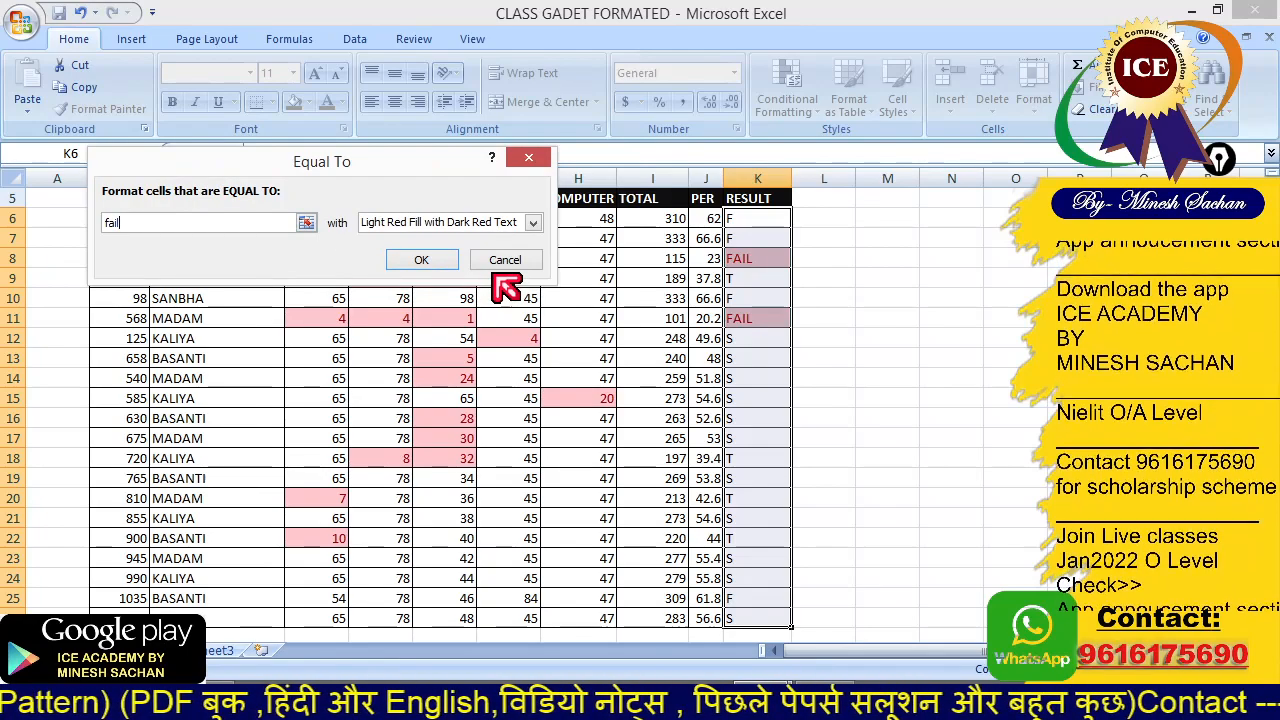
Give the Equal To rule a custom format with a solid red fill and apply it to the RESULT cells
left_click(440, 223)
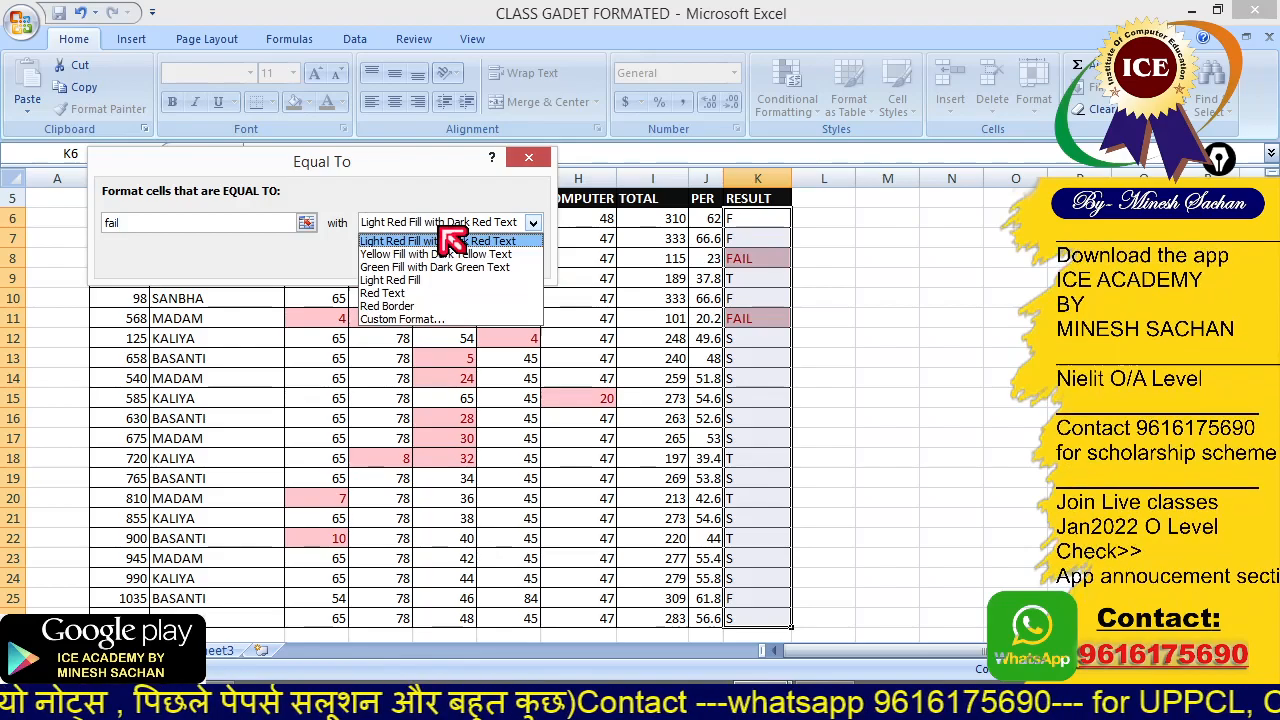
left_click(407, 320)
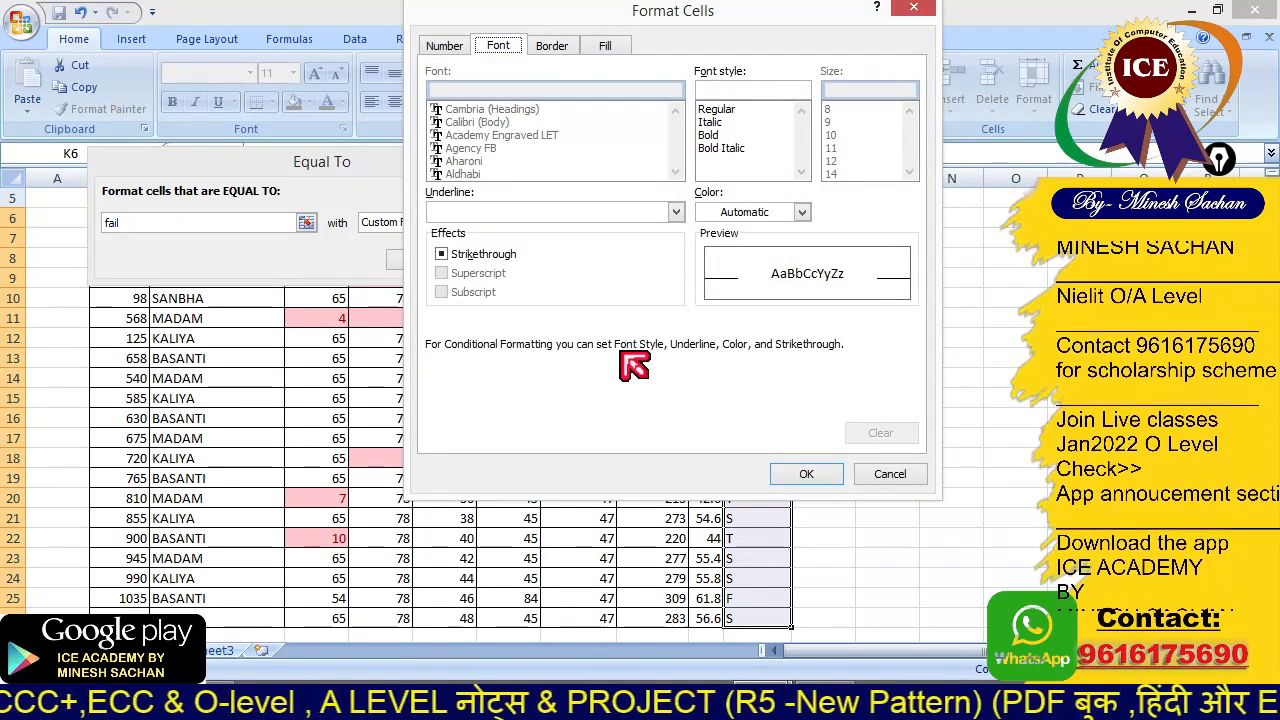
left_click(612, 50)
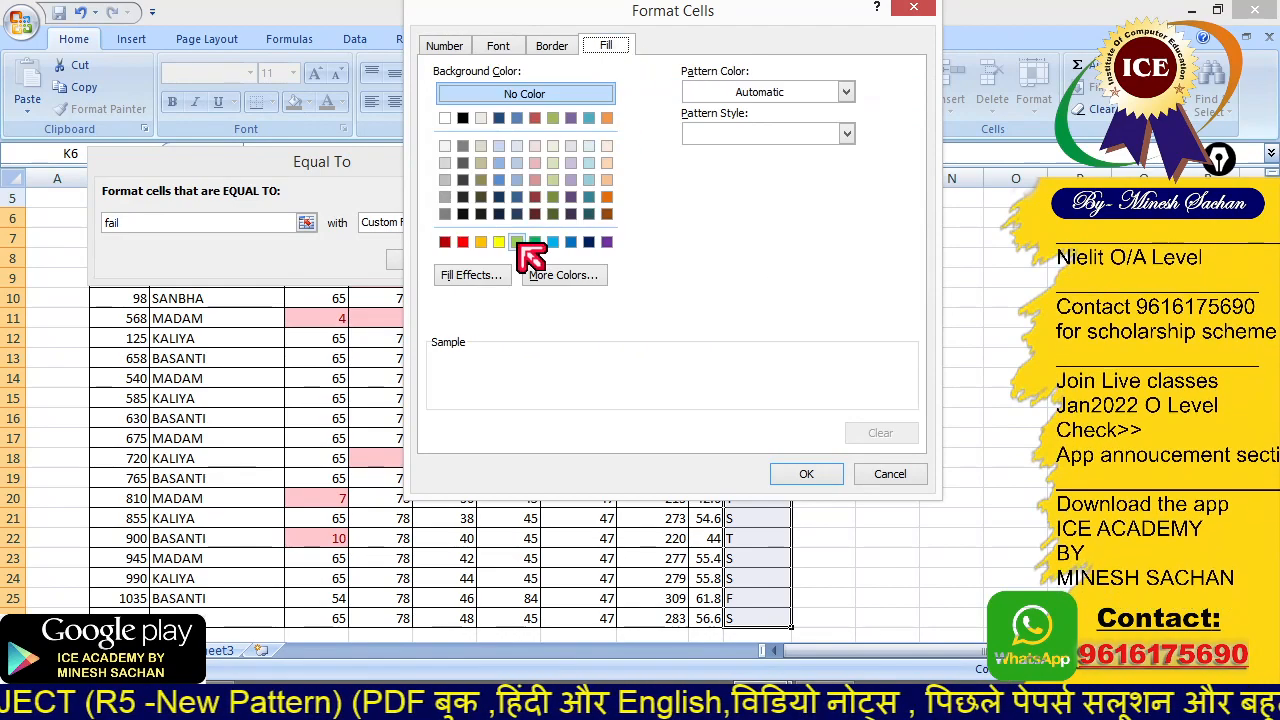
left_click(463, 242)
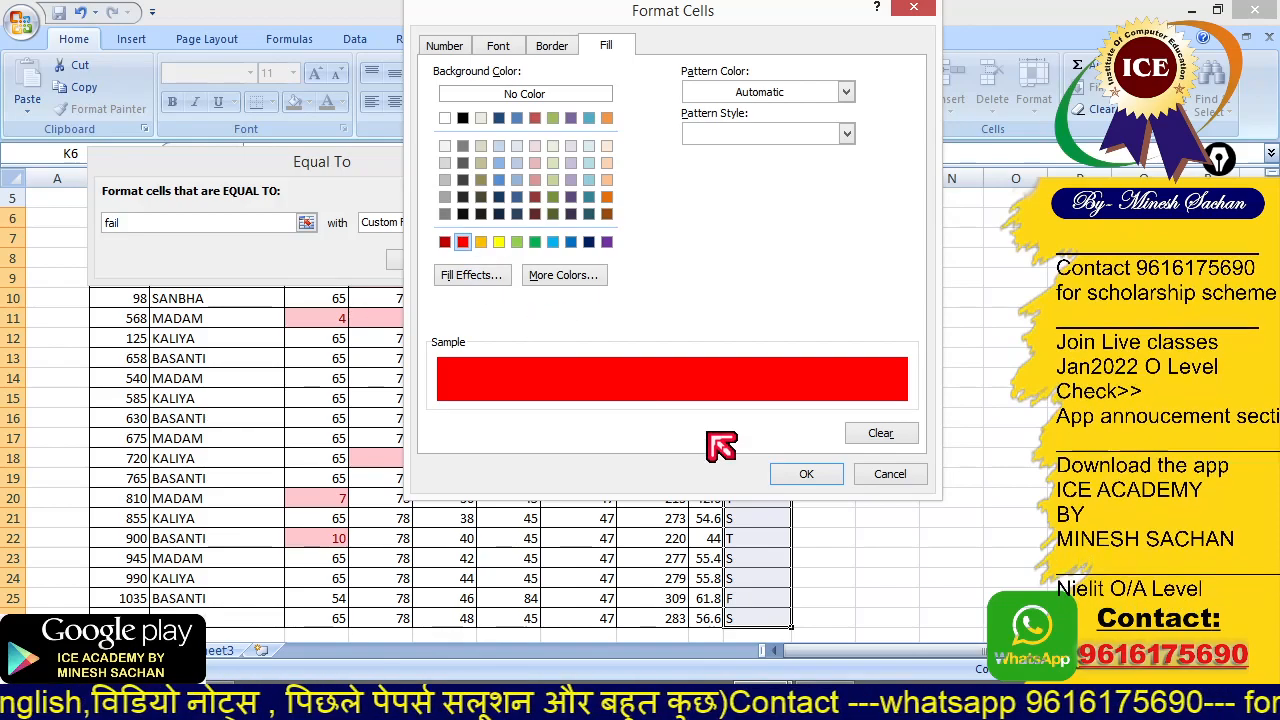
left_click(798, 477)
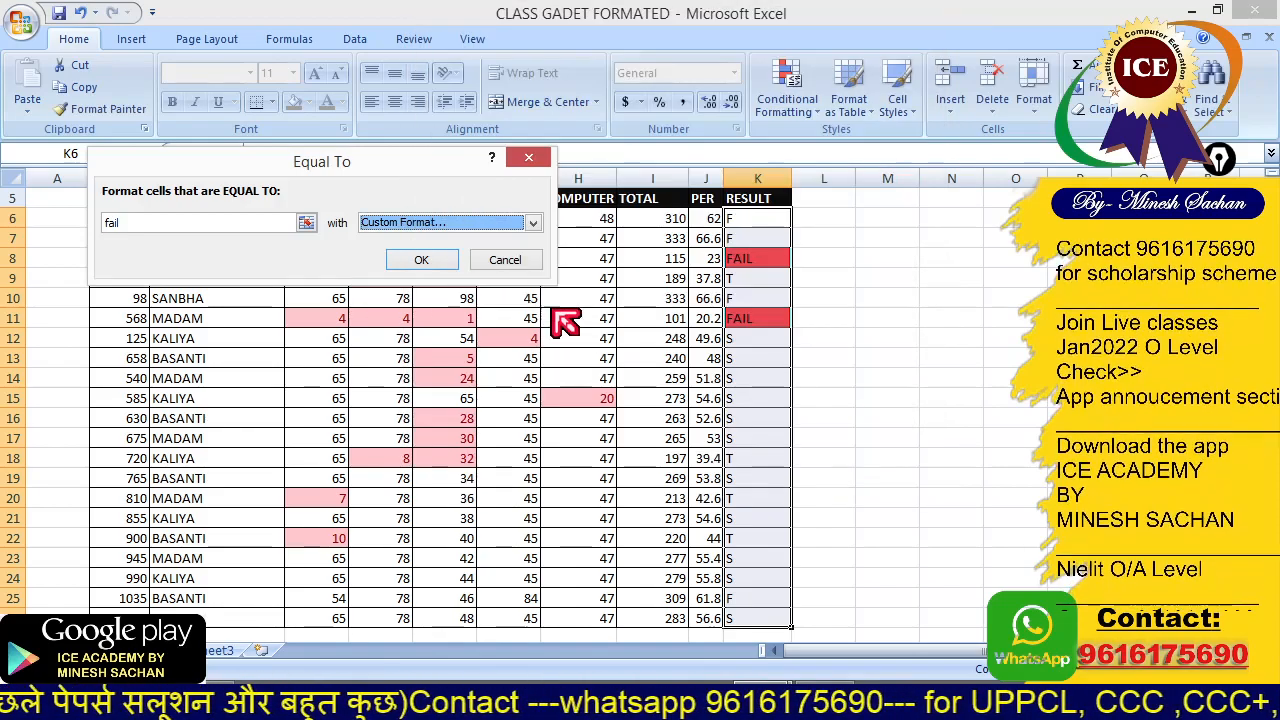
left_click(450, 268)
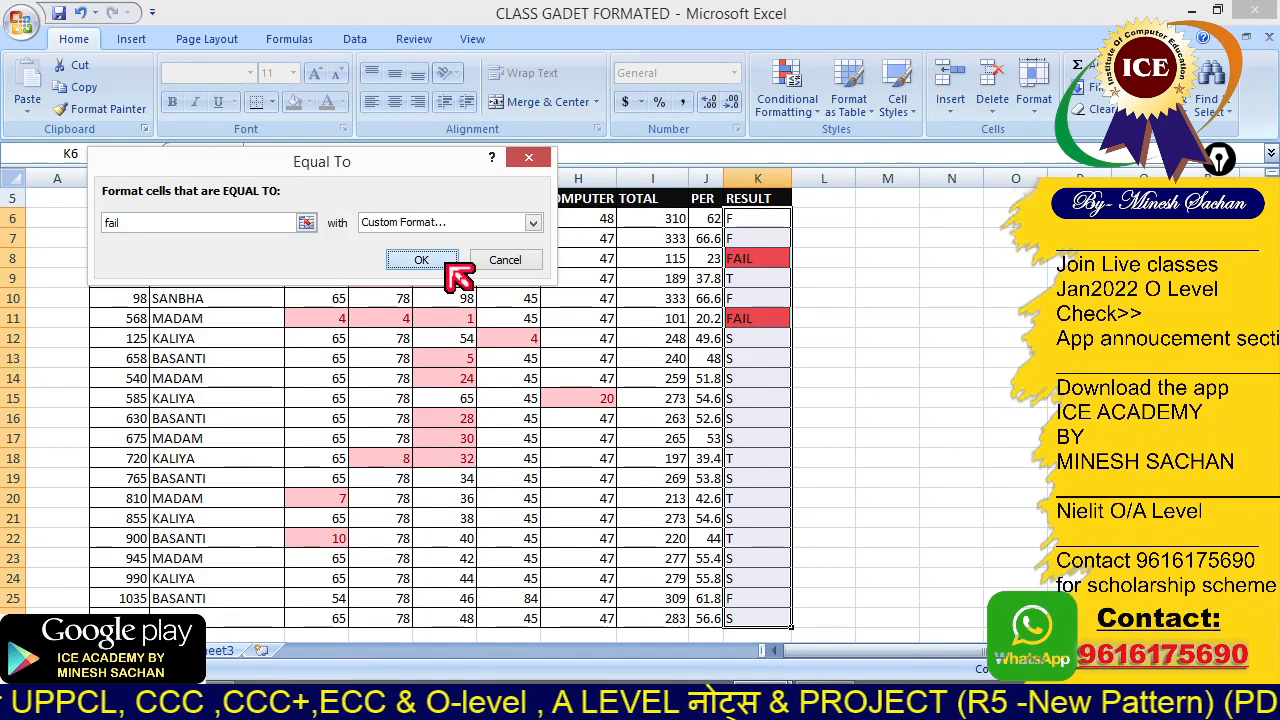
left_click(802, 355)
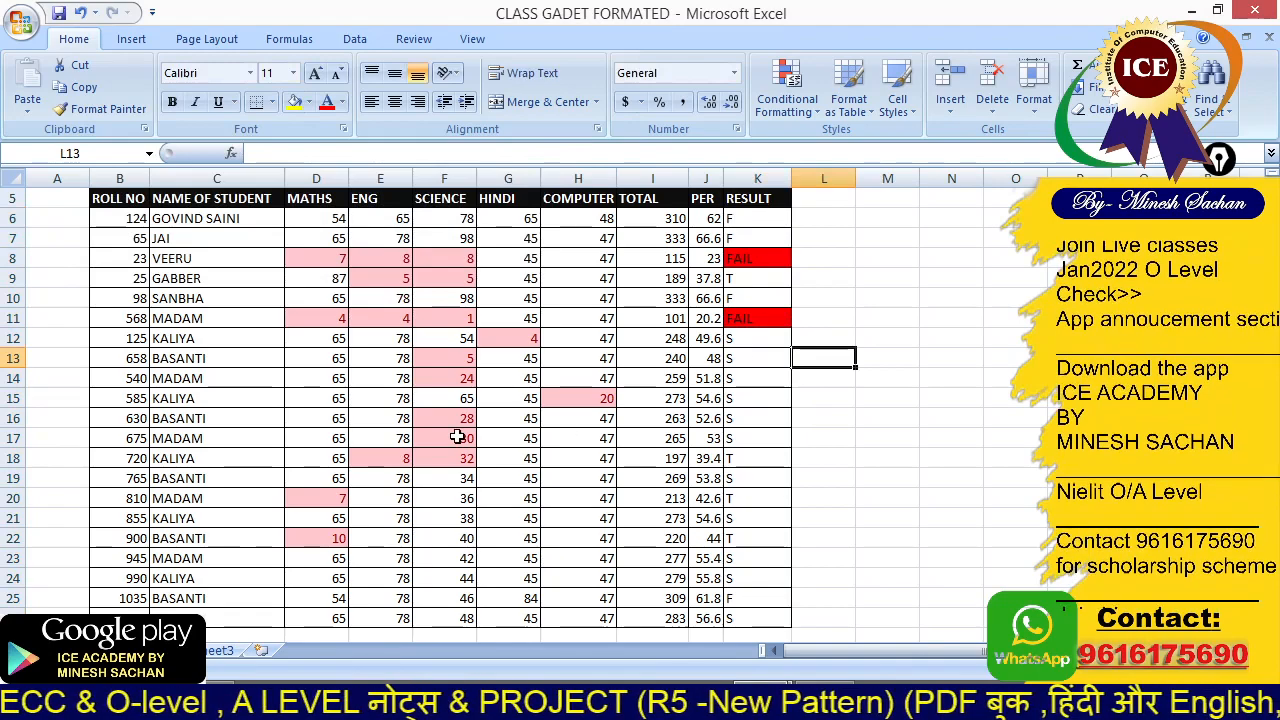
Set the HINDI mark in row 18 to 1
left_click(496, 458)
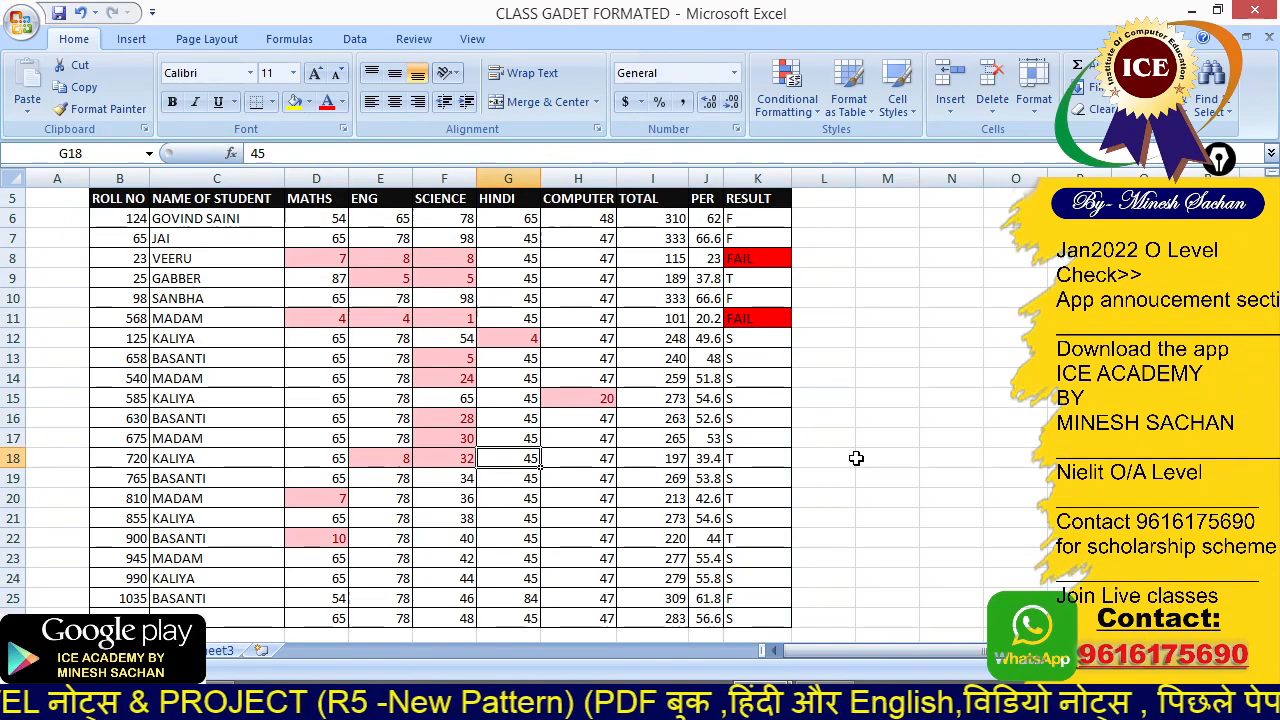
type("1")
key("Tab")
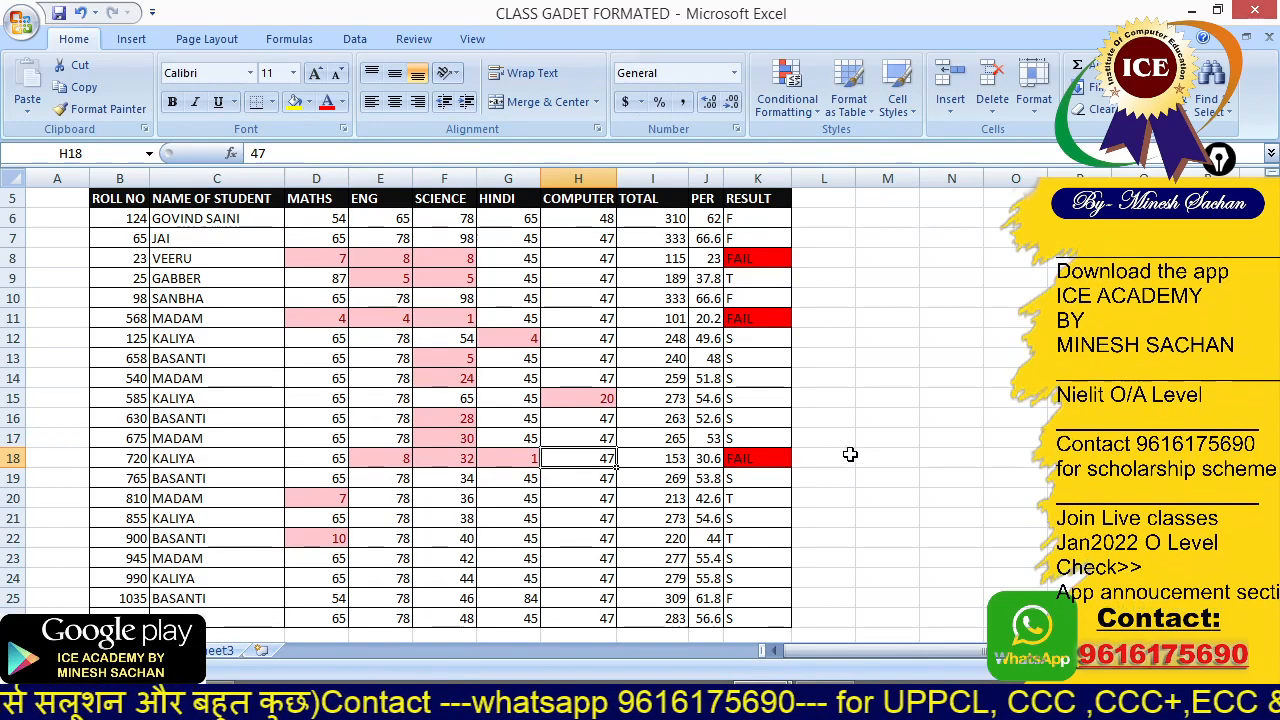
Examine the summary rows below the table and the formula behind TOTAL NUMBER OF STUDENT
left_click(608, 418)
scroll(651, 426, "up", 2)
scroll(652, 425, "down", 2)
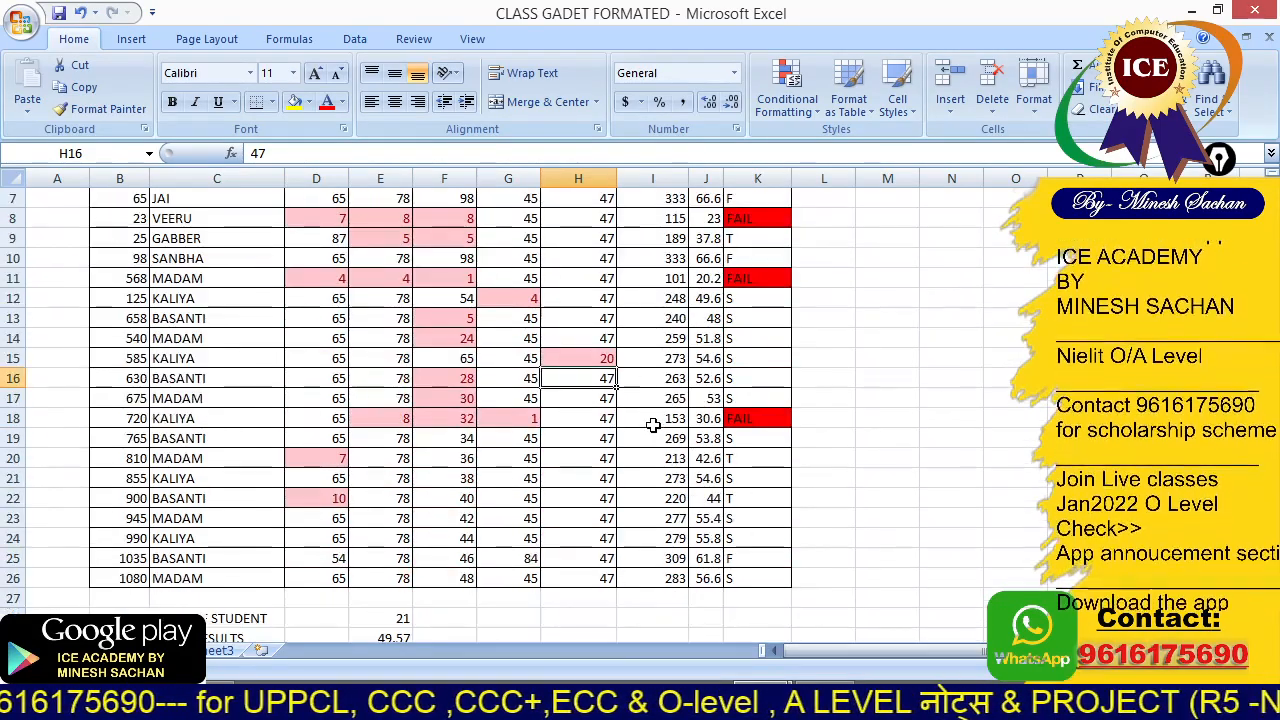
scroll(652, 426, "down", 2)
scroll(600, 418, "down", 1)
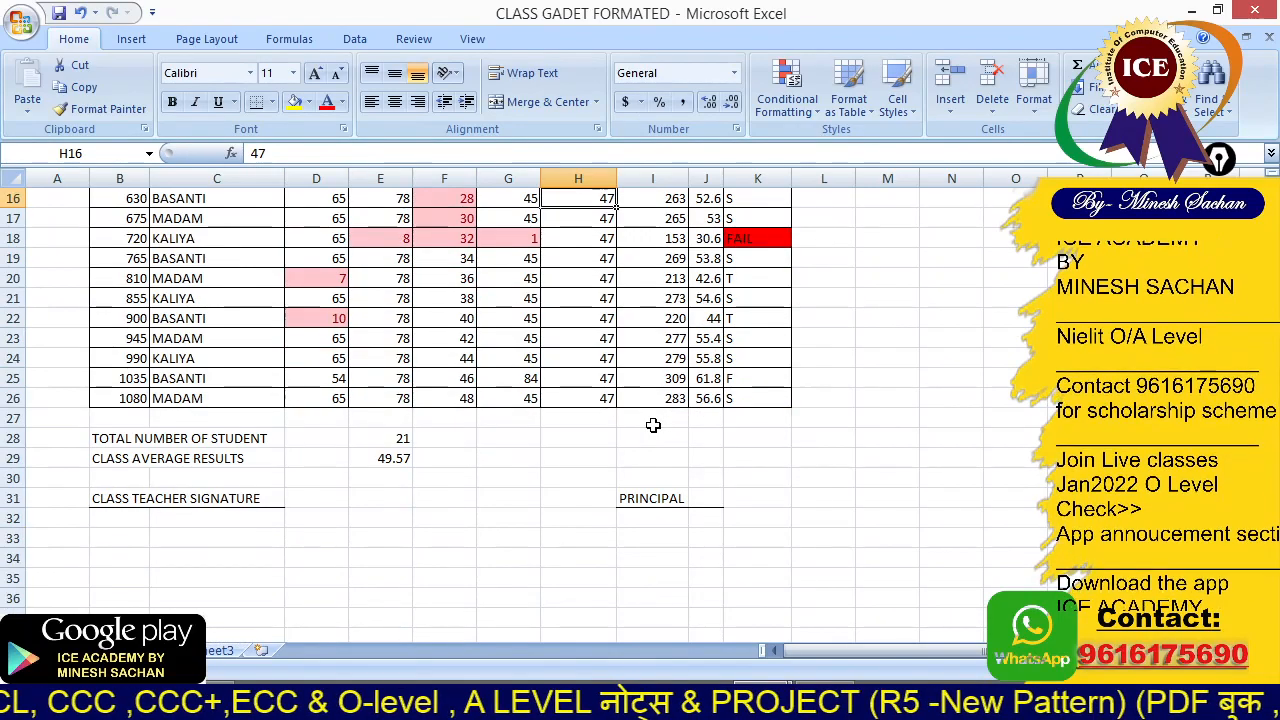
left_click(125, 440)
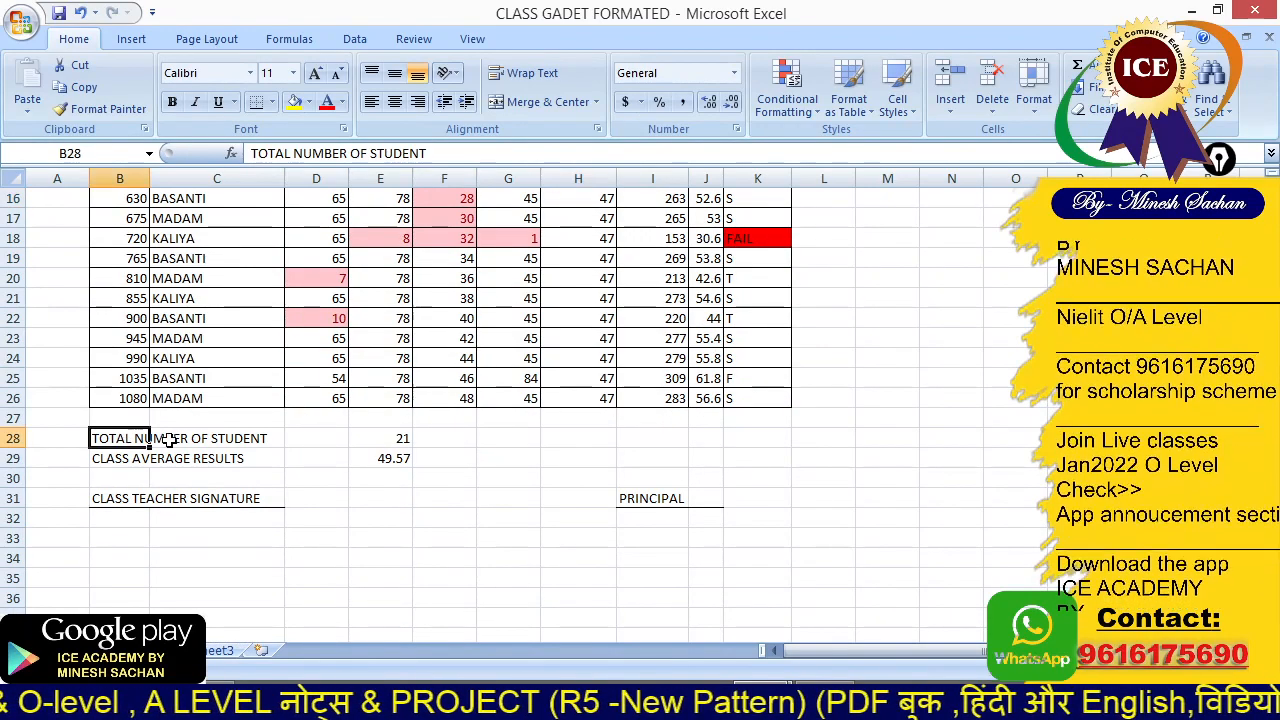
left_click(402, 440)
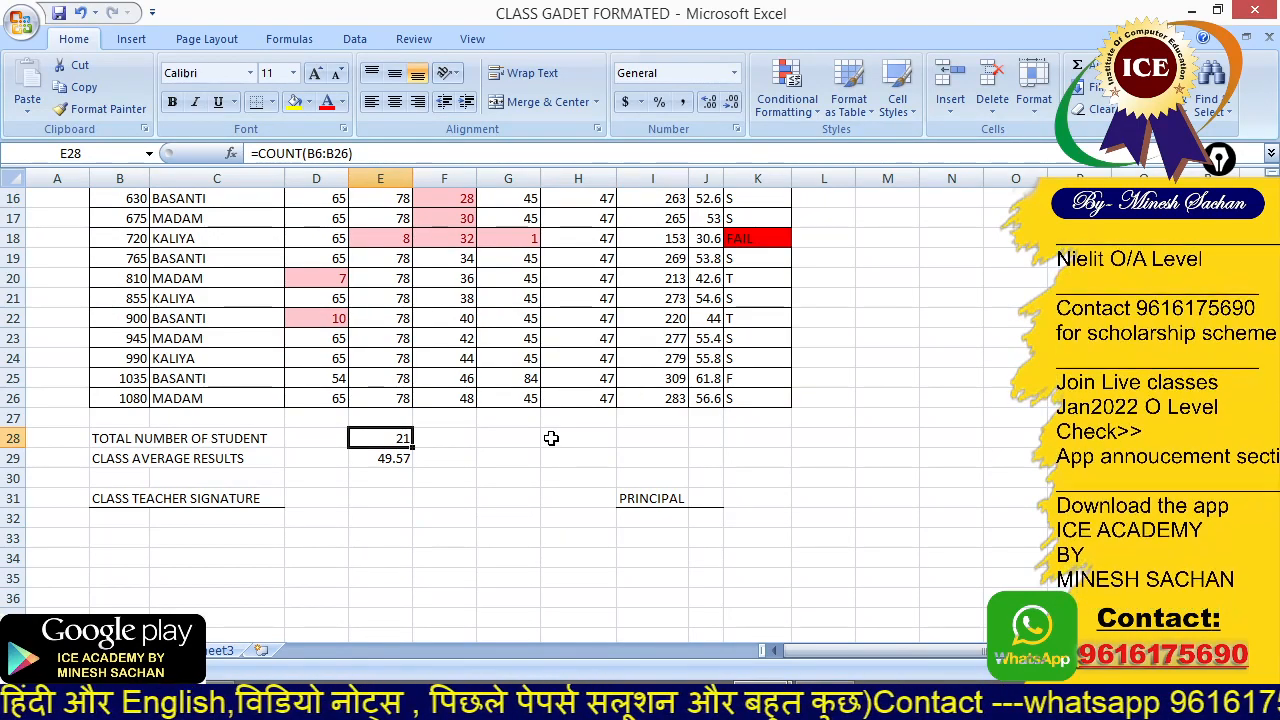
Minimize the ribbon so that more rows of the result sheet fit on screen
right_click(588, 45)
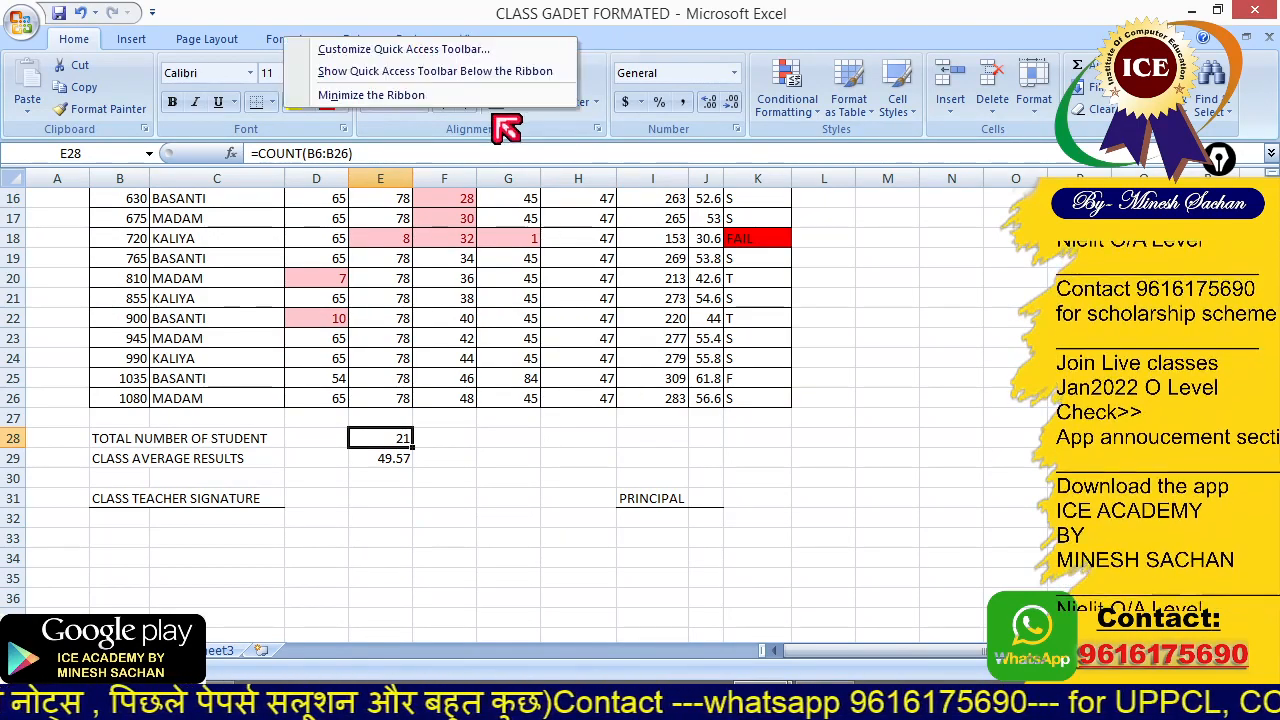
left_click(466, 100)
scroll(560, 323, "up", 4)
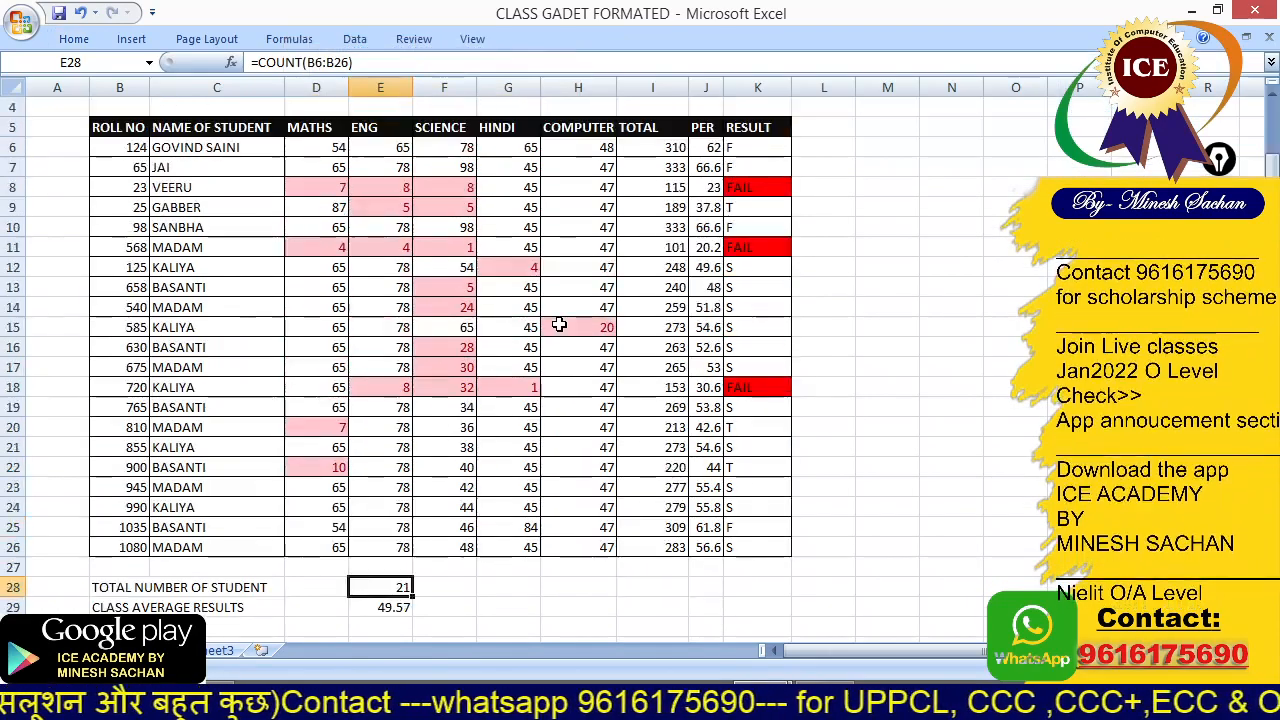
Examine how the COUNT formula in E28 uses the roll numbers in B6:B26, leaving the formula as it is
left_click_drag(140, 147, 138, 548)
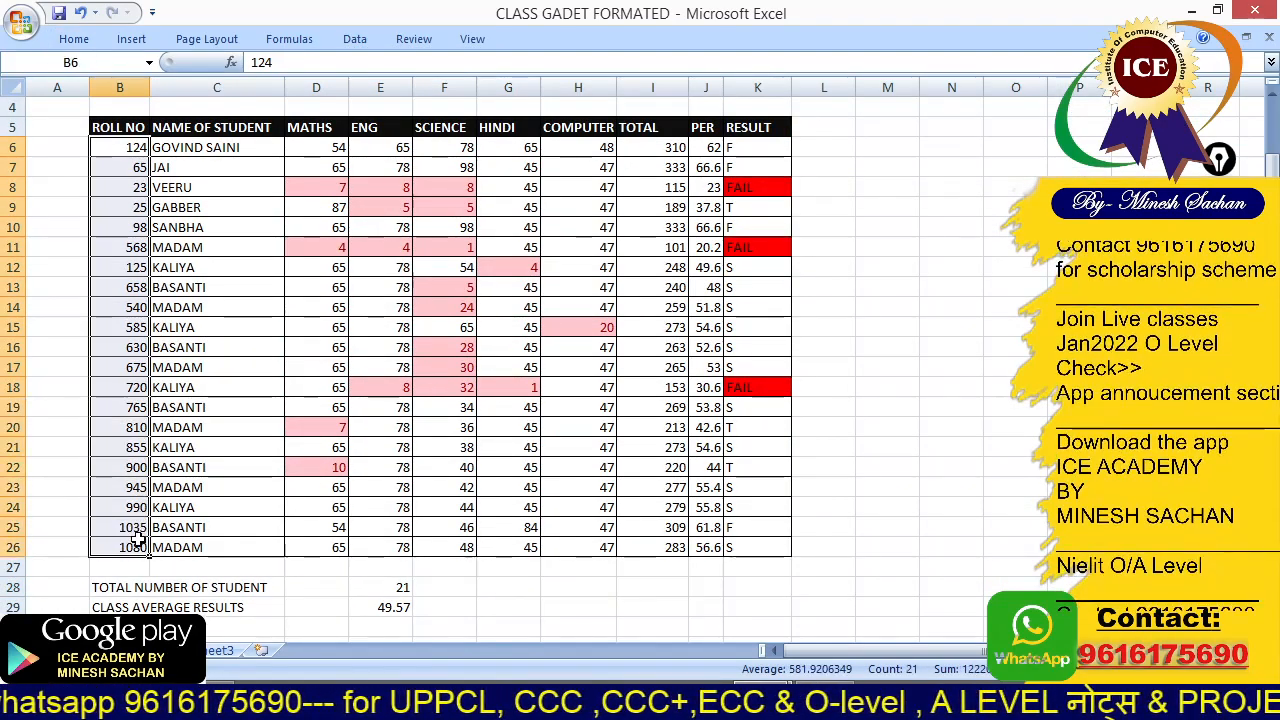
double_click(400, 587)
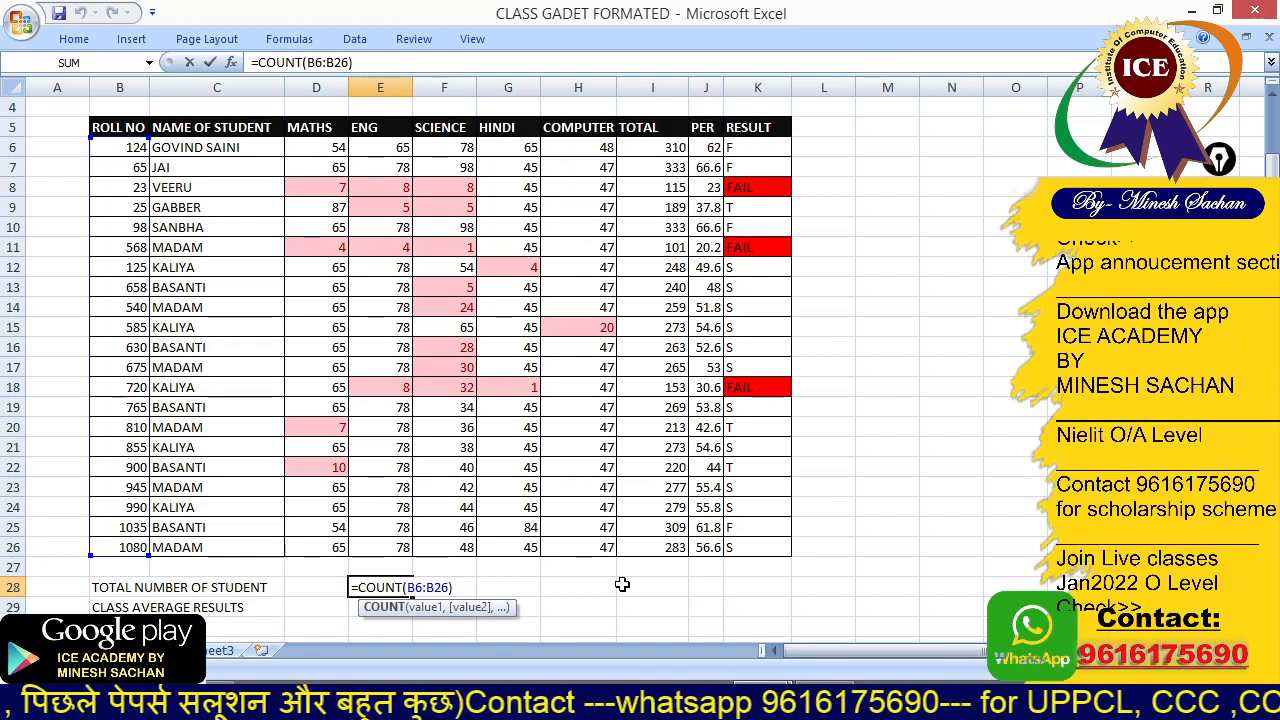
key("Return")
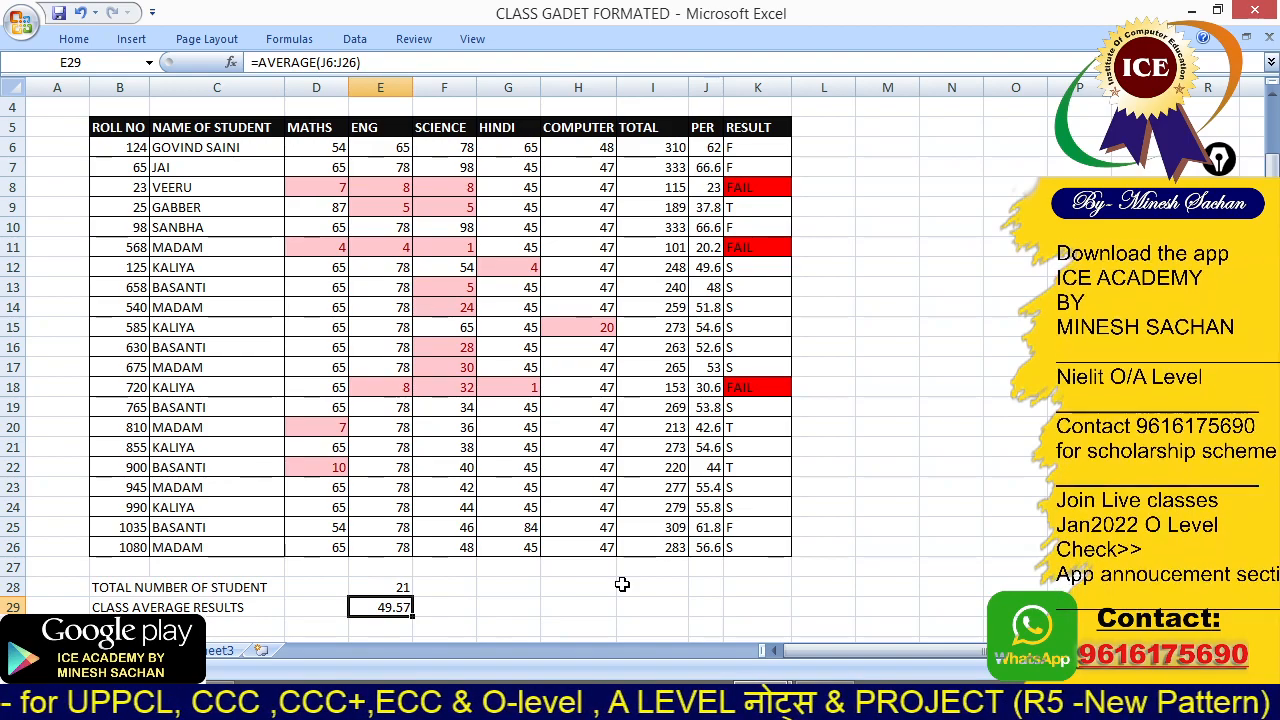
scroll(622, 584, "down", 1)
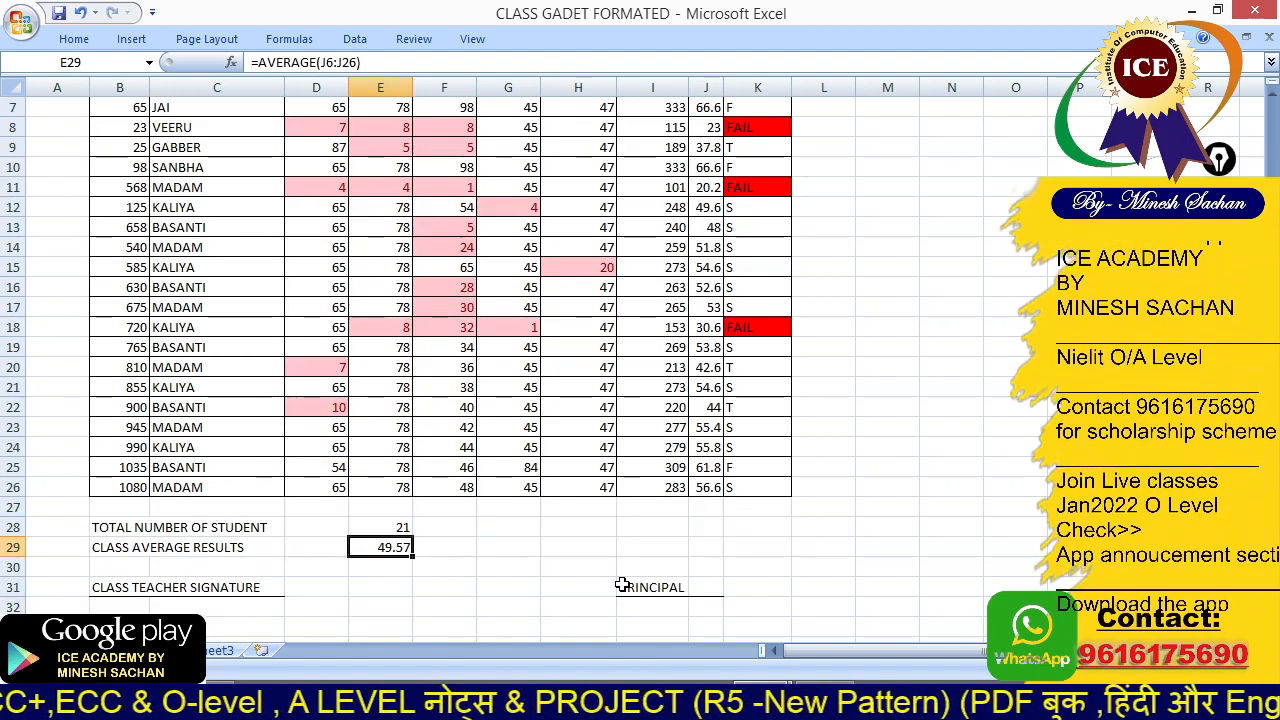
Examine how the AVERAGE formula in E29 uses the percentages in J6:J26, leaving the formula as it is
key("F2")
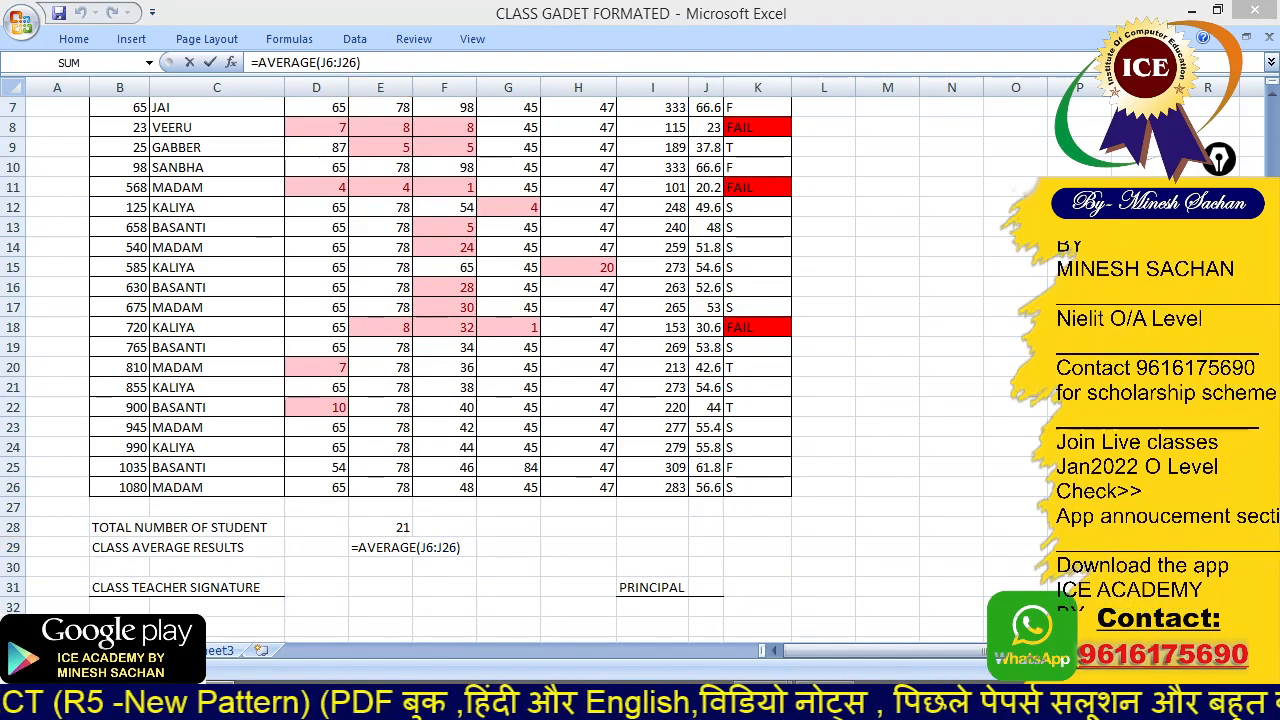
mouse_move(724, 88)
left_mouse_down()
mouse_move(690, 84)
mouse_move(668, 381)
left_mouse_up()
mouse_move(676, 447)
left_mouse_down()
mouse_move(720, 514)
mouse_move(737, 317)
mouse_move(718, 86)
left_mouse_up()
mouse_move(692, 222)
left_mouse_down()
mouse_move(598, 254)
mouse_move(410, 505)
left_mouse_up()
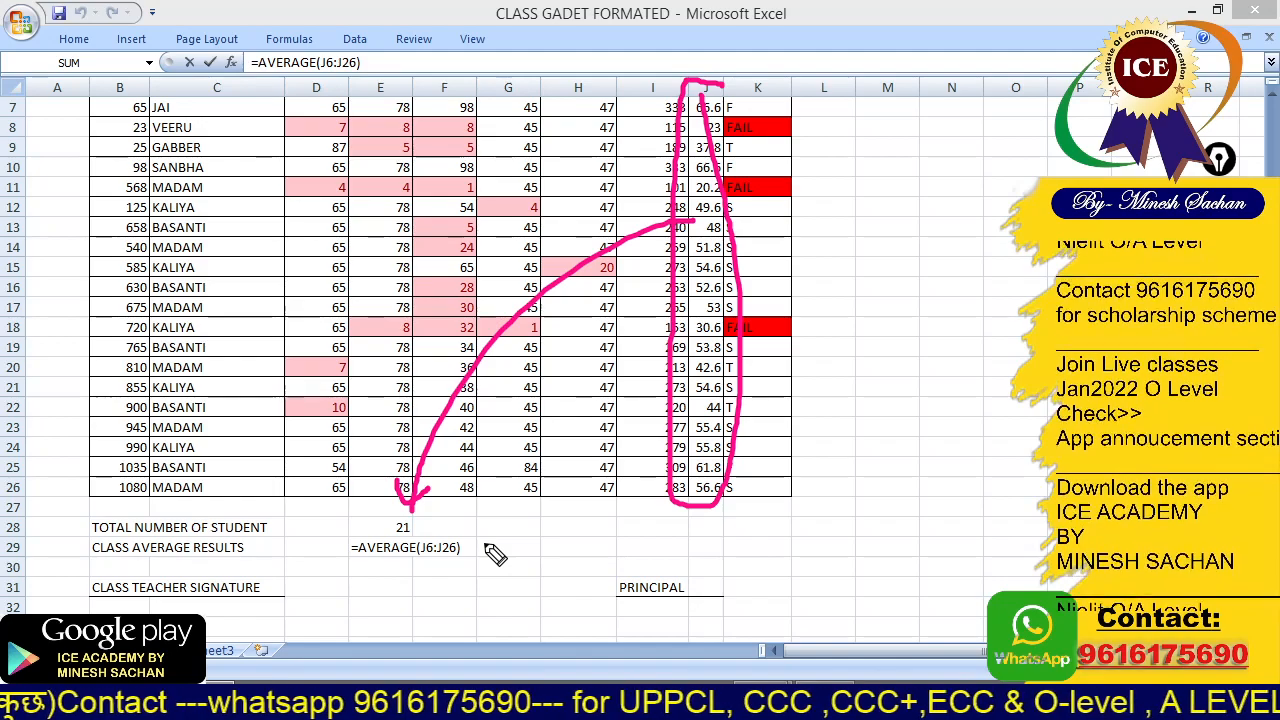
key("Escape")
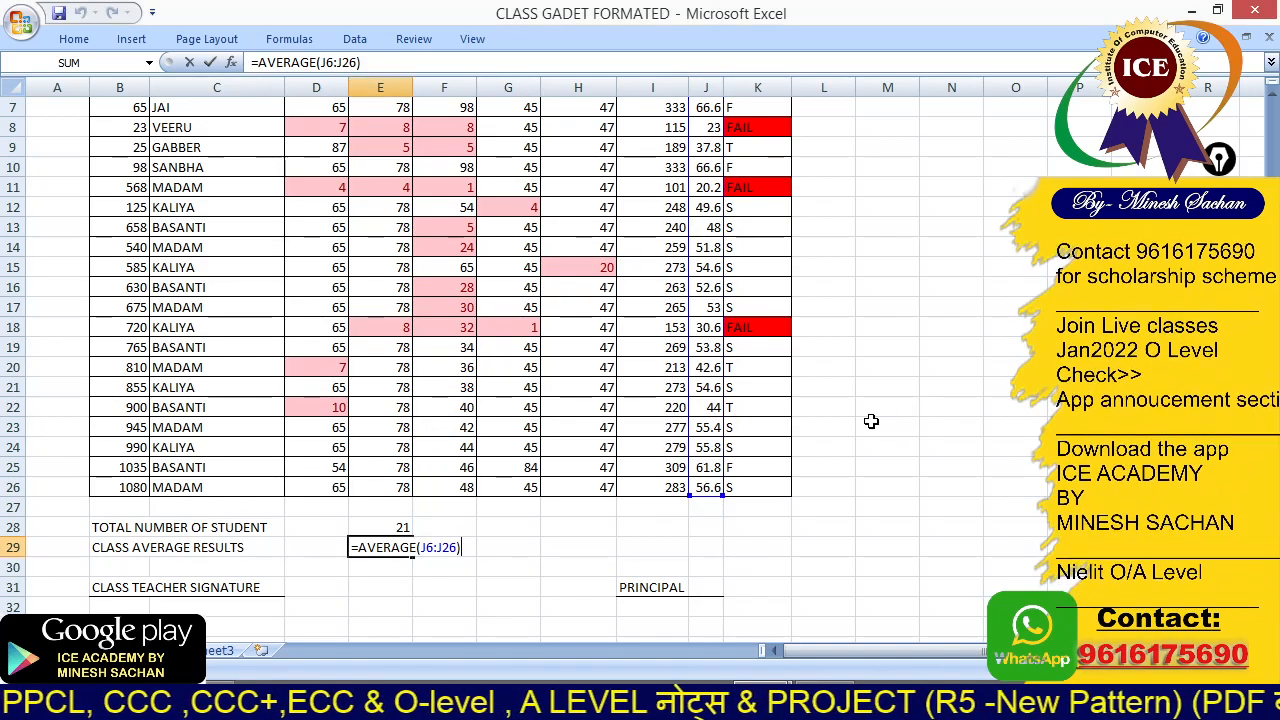
key("Return")
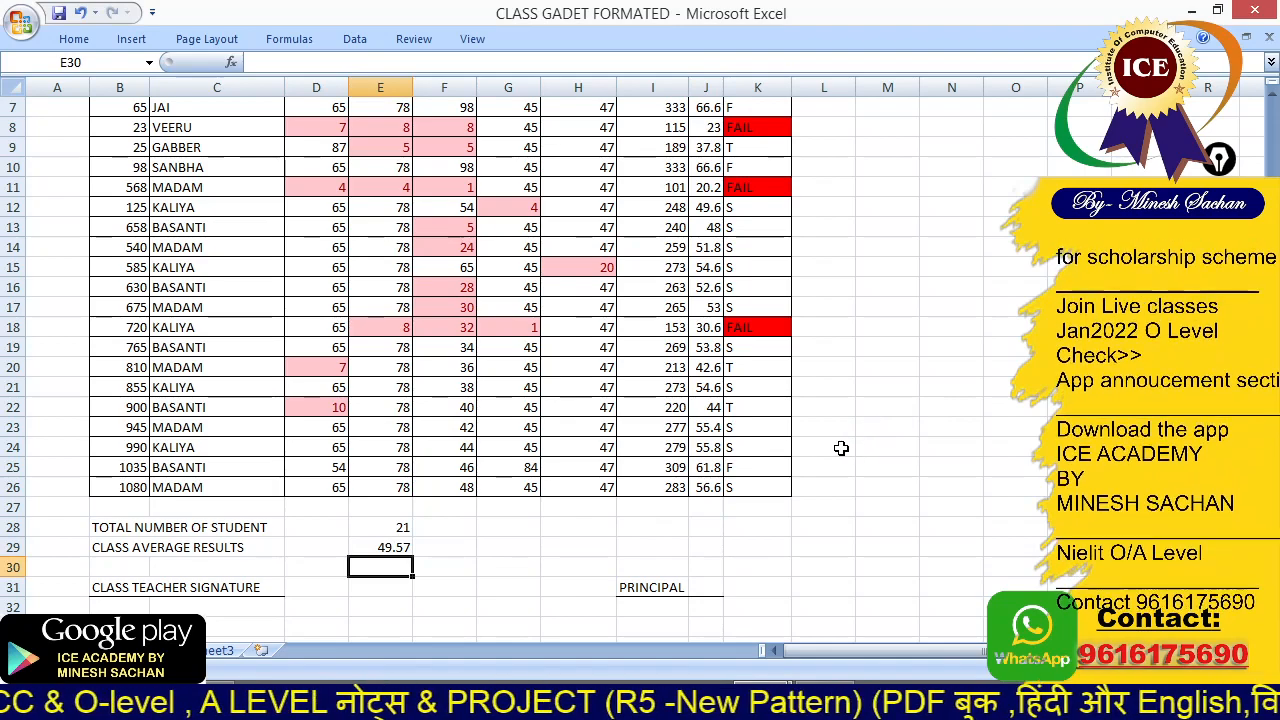
Set the row 18 marks to 98 for ENG, 98 for SCIENCE and 99 for HINDI
left_click(405, 327)
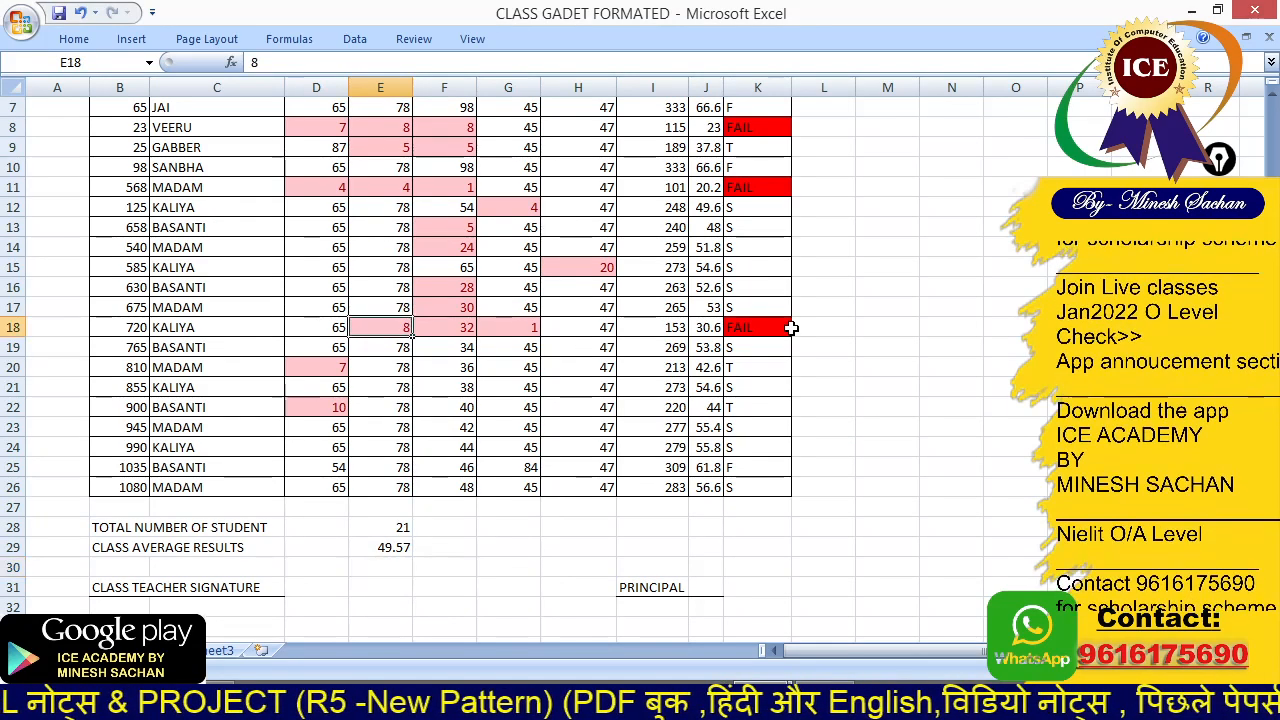
type("98")
key("Tab")
type("98")
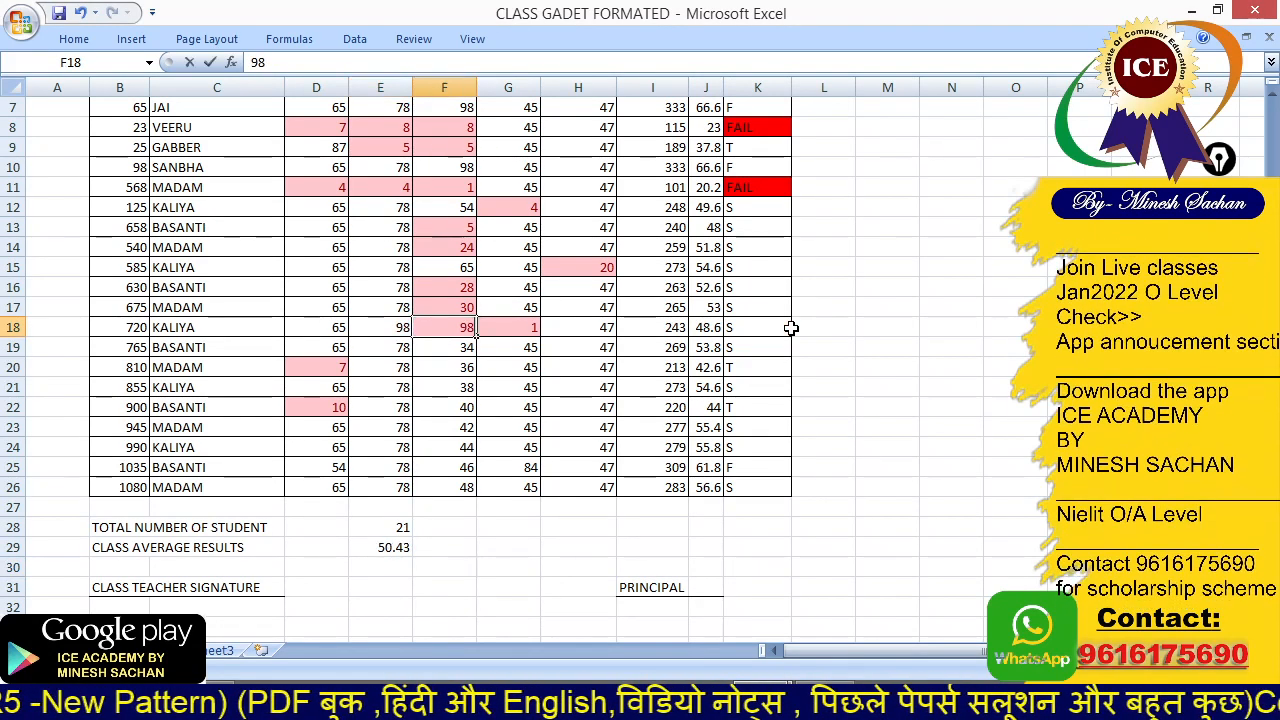
key("Tab")
type("99")
key("Tab")
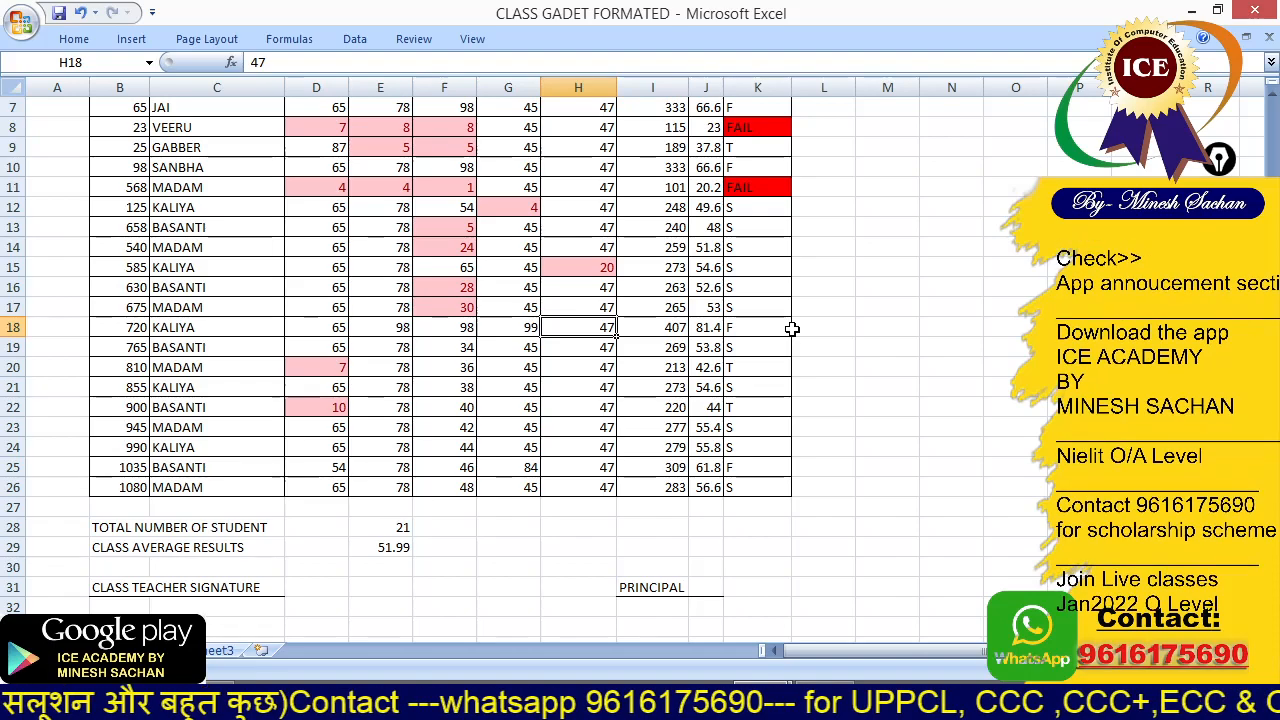
Check the result sheet in print preview, return to the top of the sheet and restore the full ribbon
key("ctrl+F2")
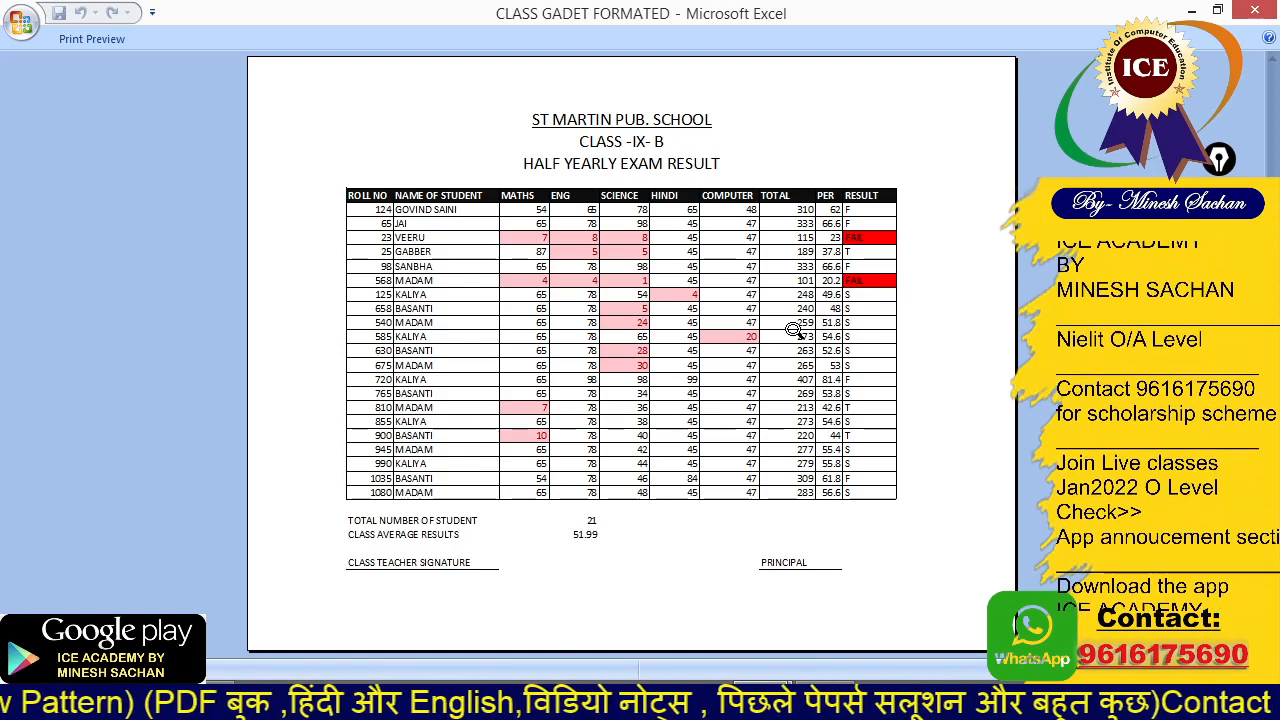
key("Escape")
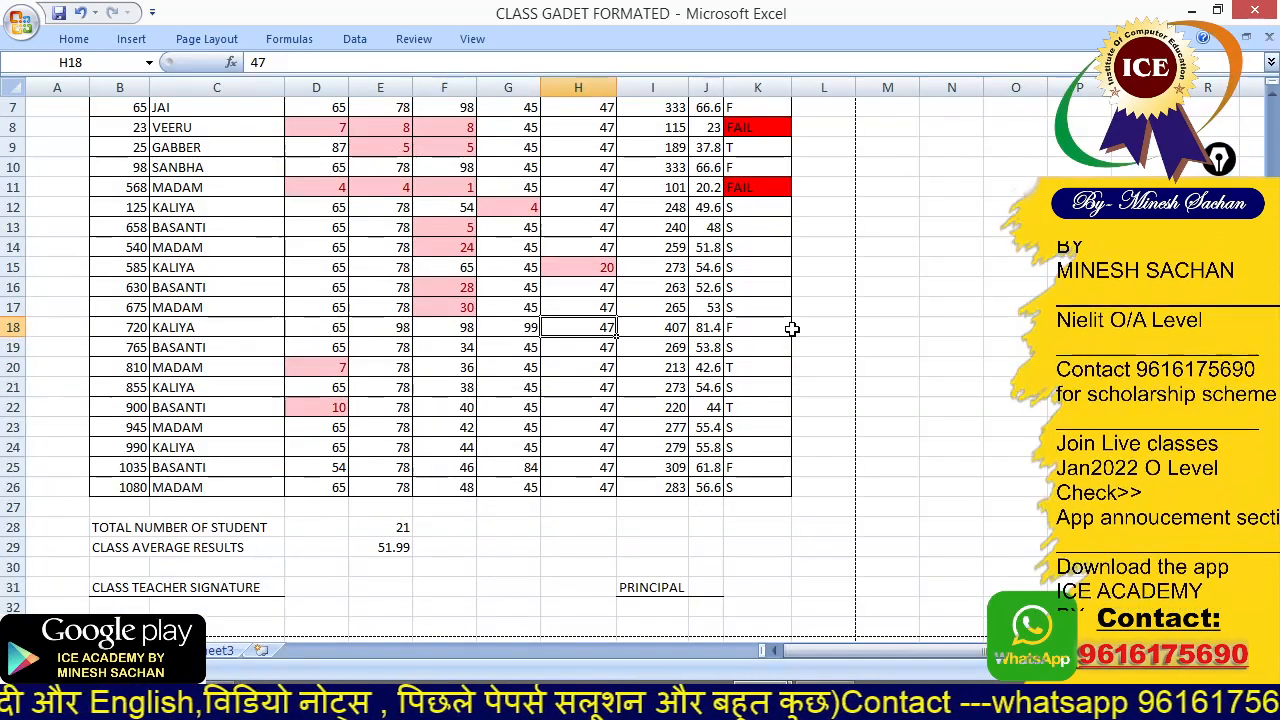
scroll(786, 338, "up", 2)
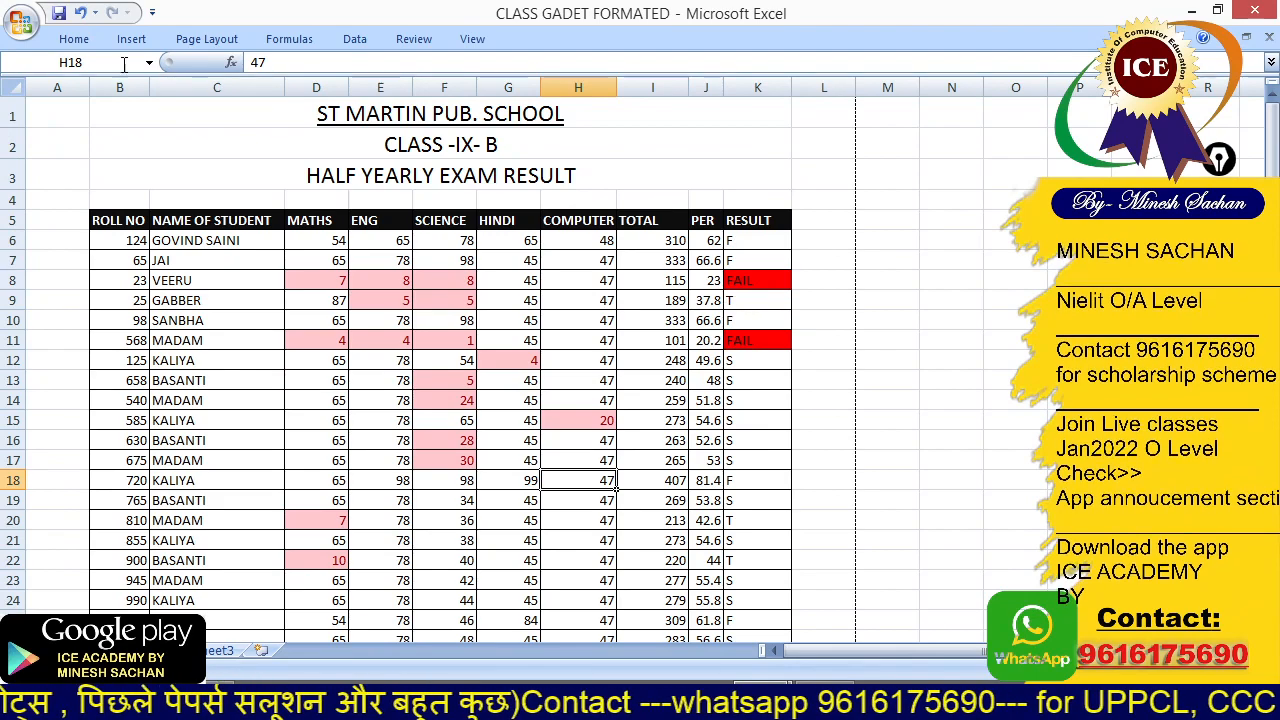
right_click(584, 42)
left_click(500, 96)
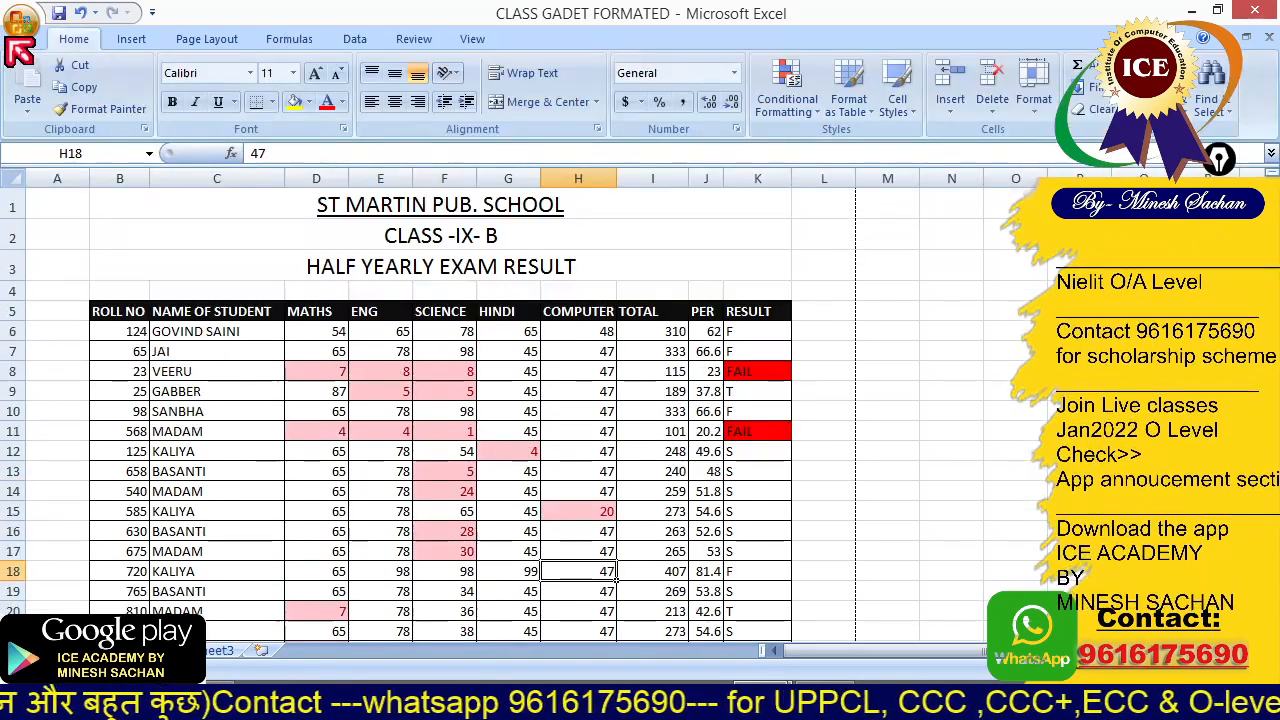
Set the sheet's paper size to A4, keep the landscape orientation and apply Narrow margins
left_click(16, 36)
mouse_move(63, 248)
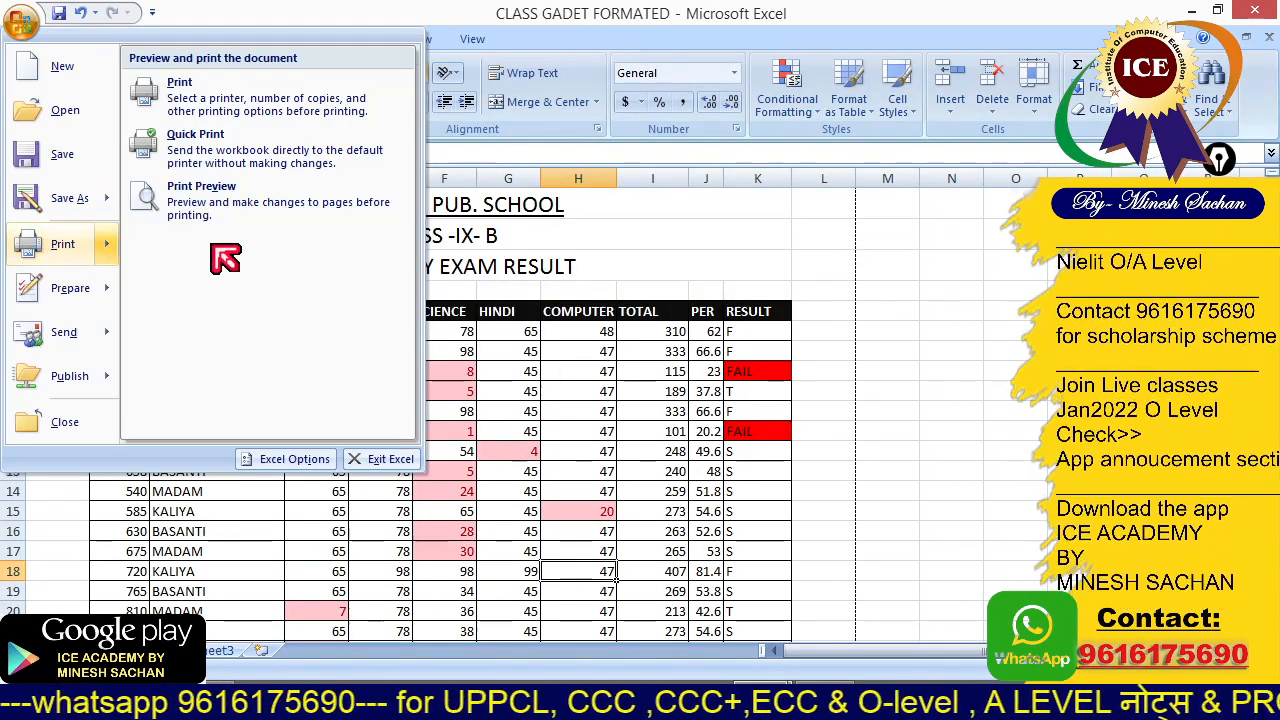
left_click(590, 346)
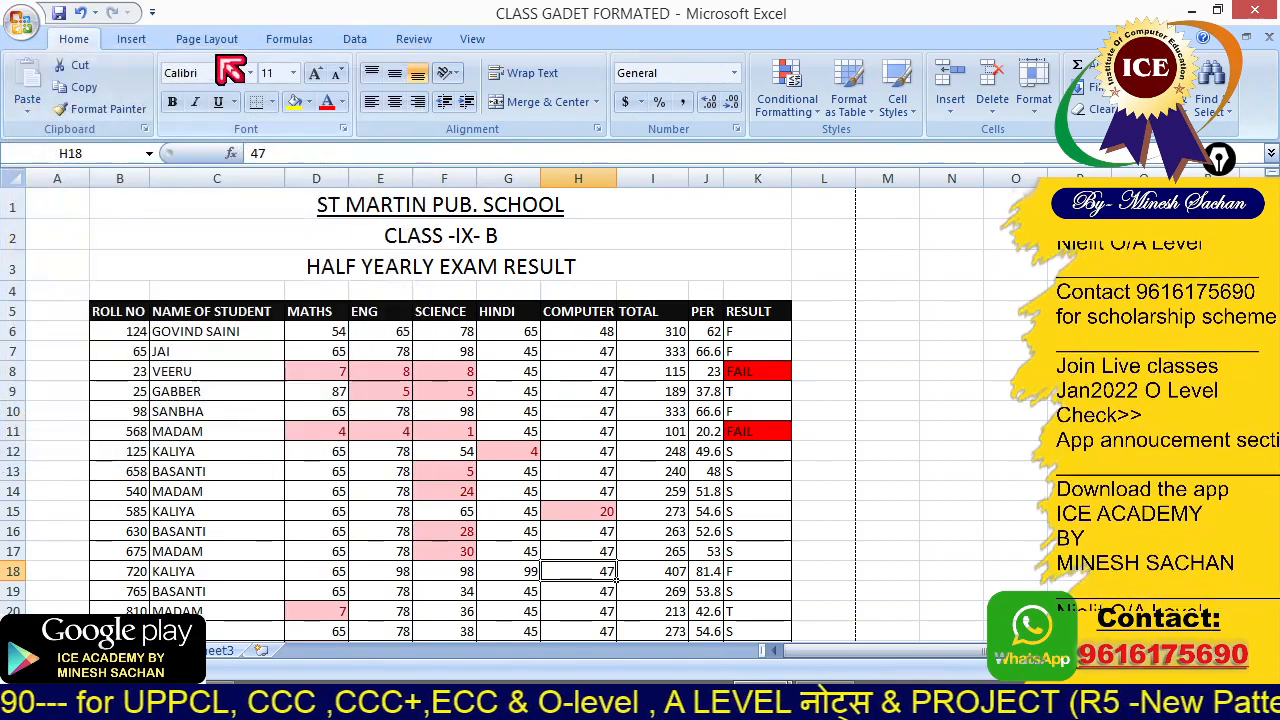
left_click(213, 44)
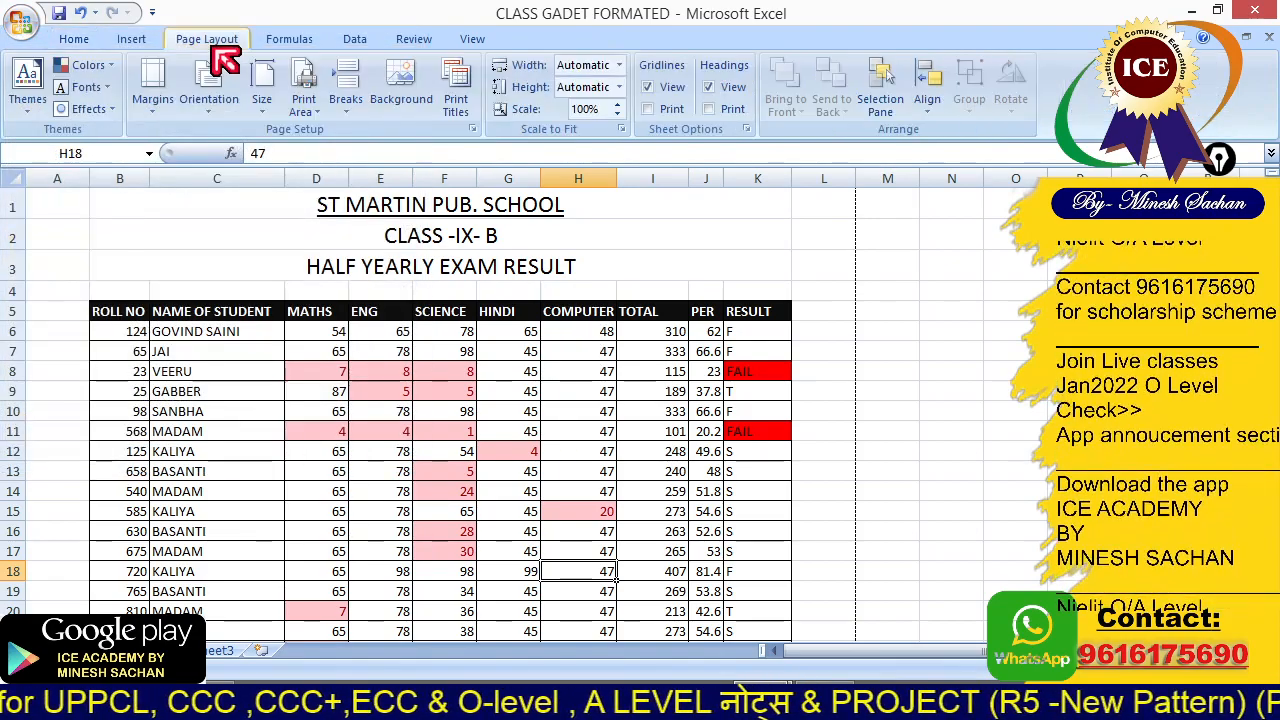
left_click(228, 108)
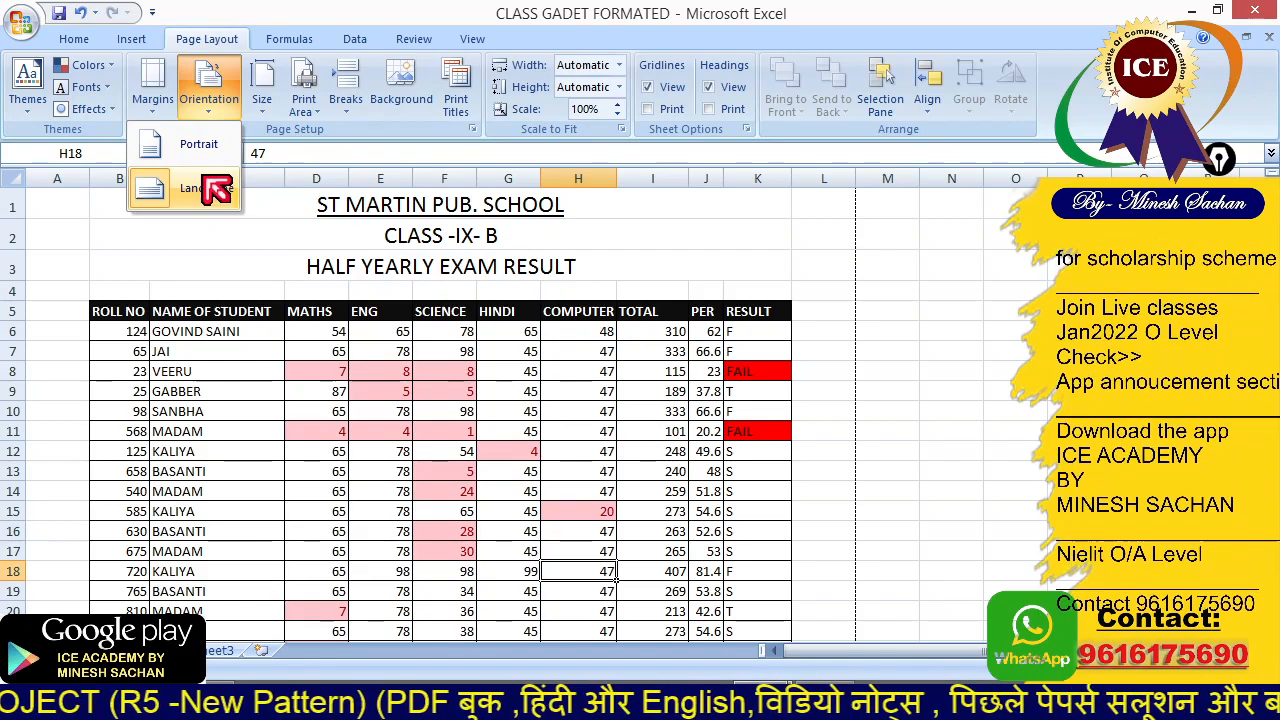
left_click(263, 105)
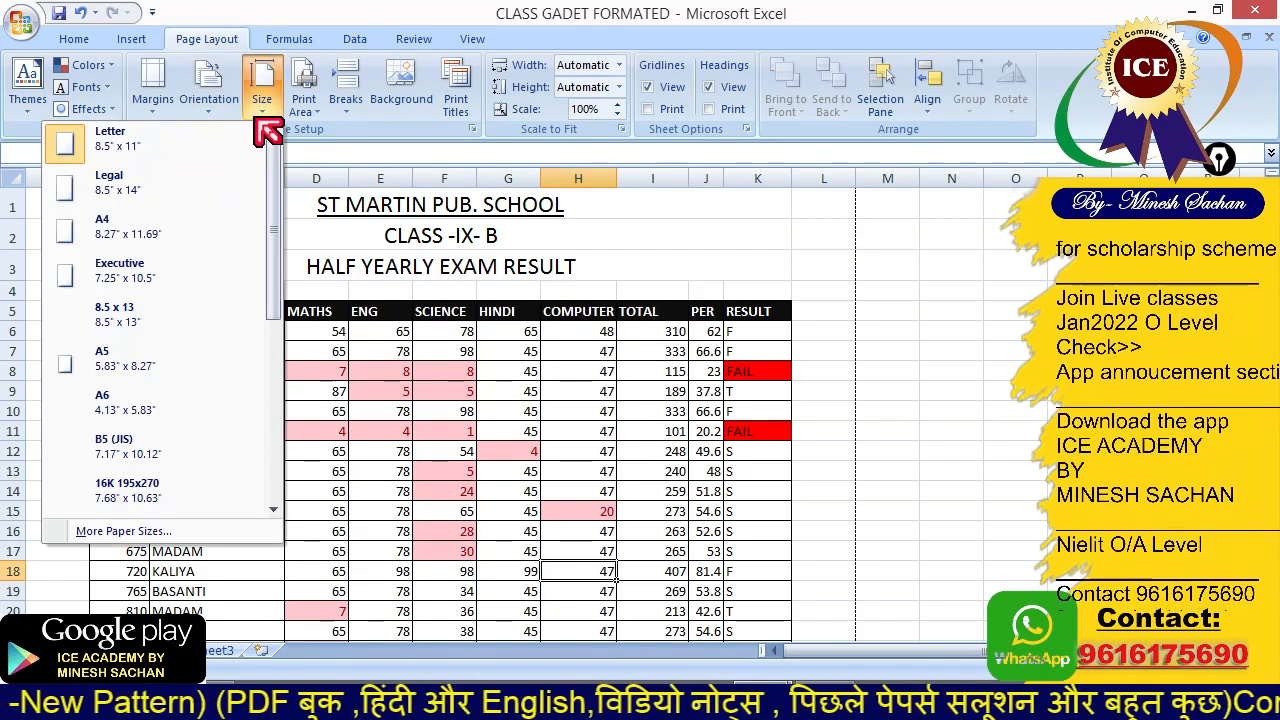
left_click(194, 236)
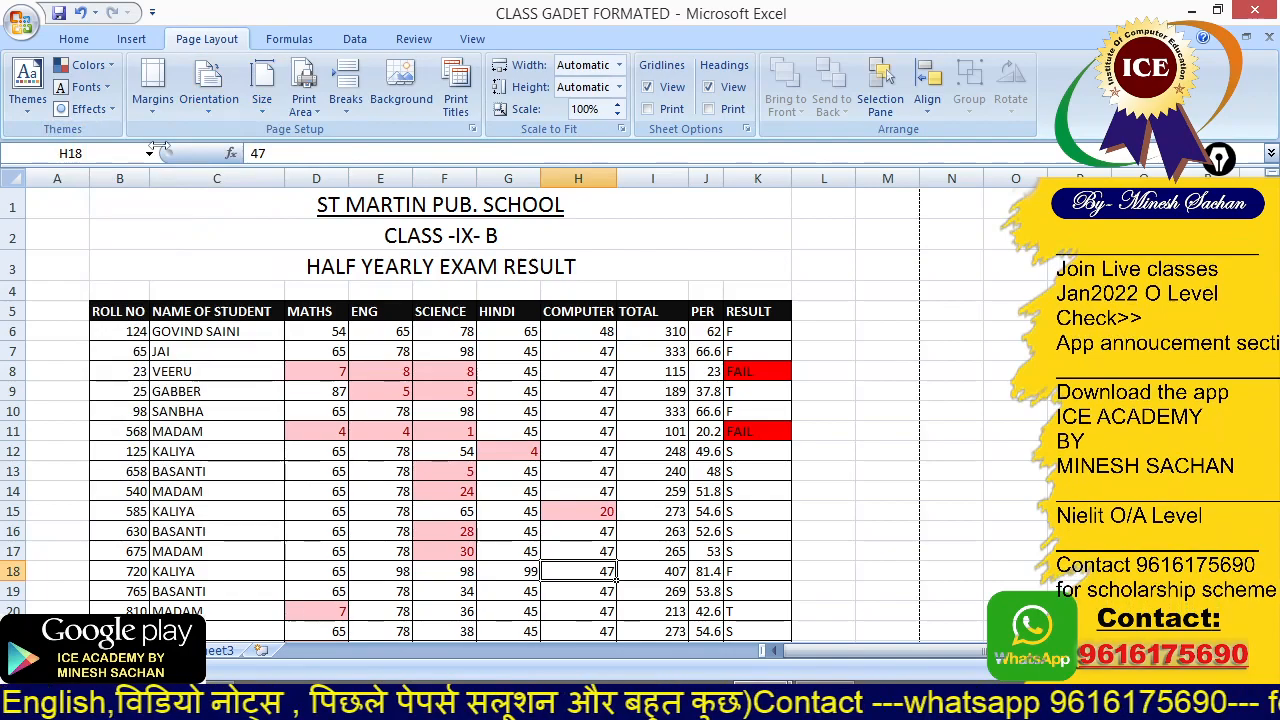
left_click(153, 97)
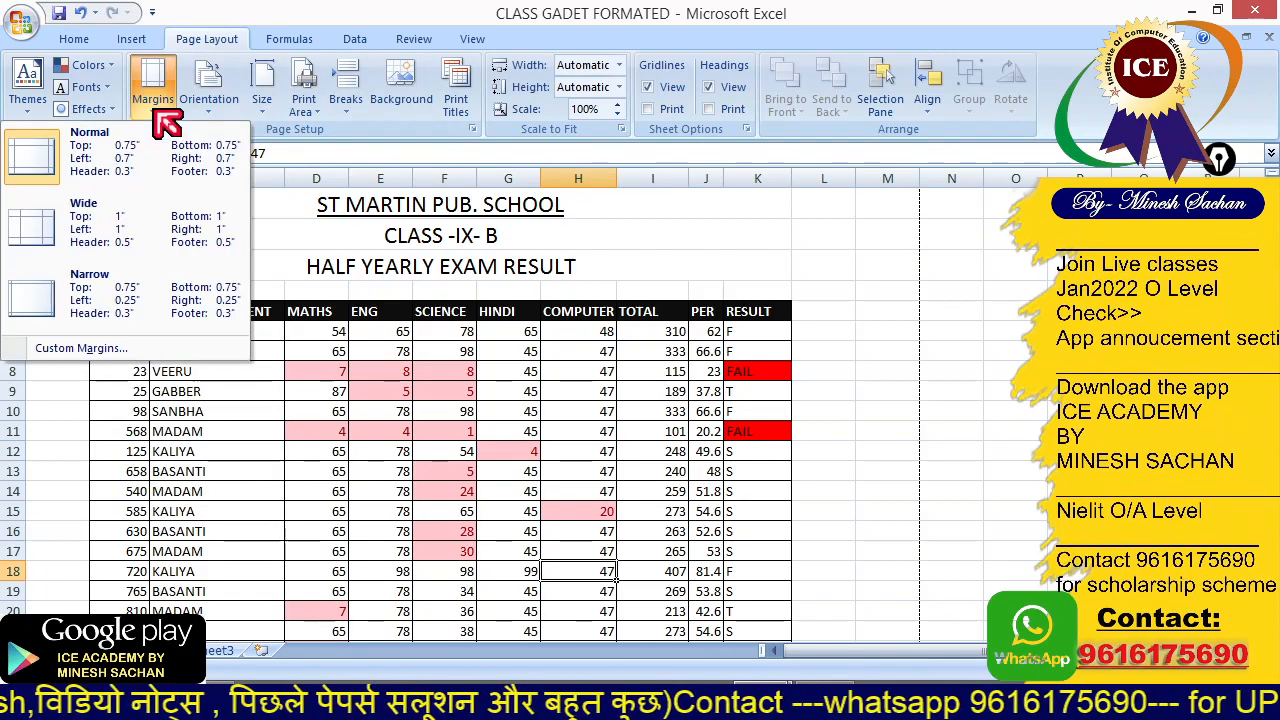
left_click(136, 293)
Widen the empty column A to push the table inward and open the print preview of the page
left_click_drag(89, 178, 121, 178)
left_click(22, 22)
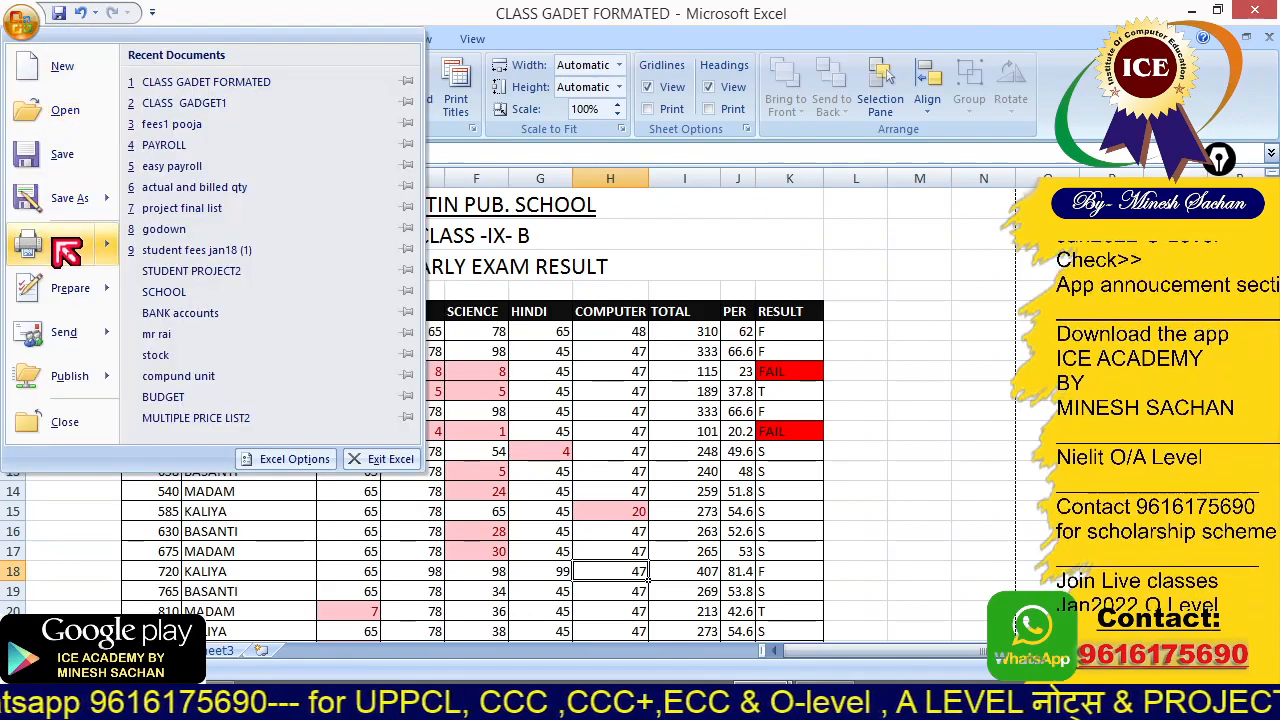
mouse_move(57, 244)
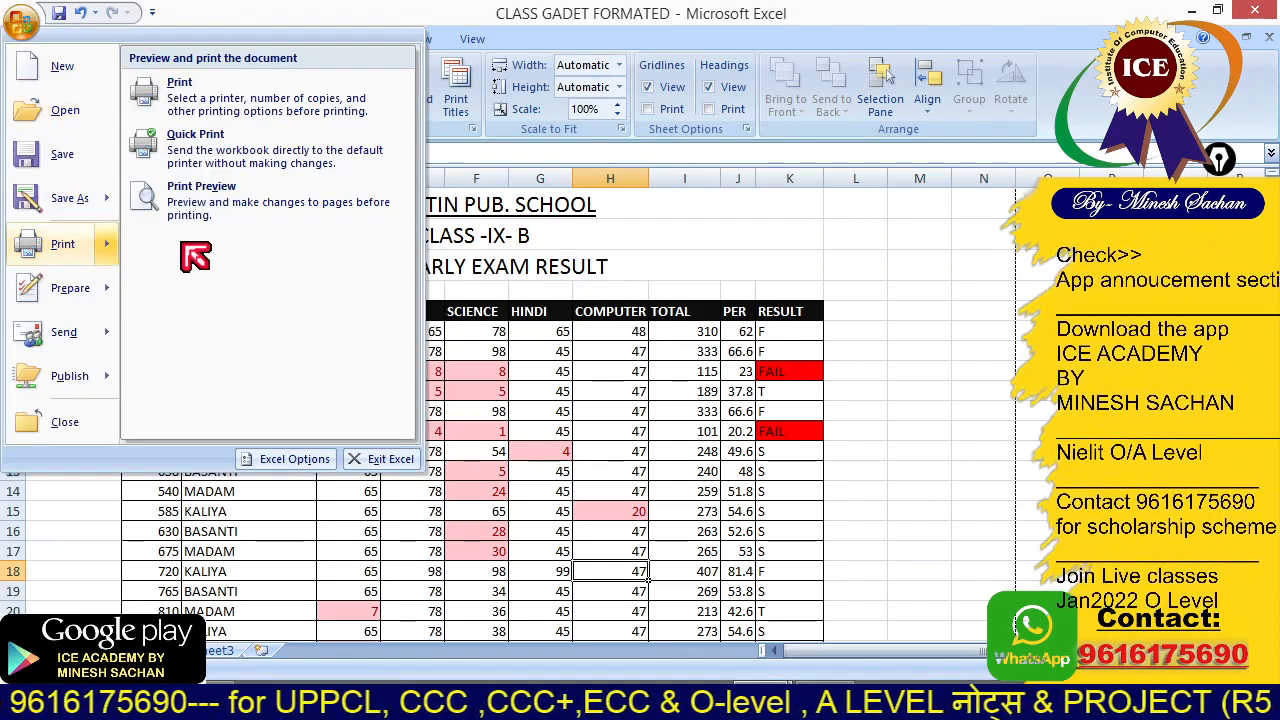
left_click(240, 212)
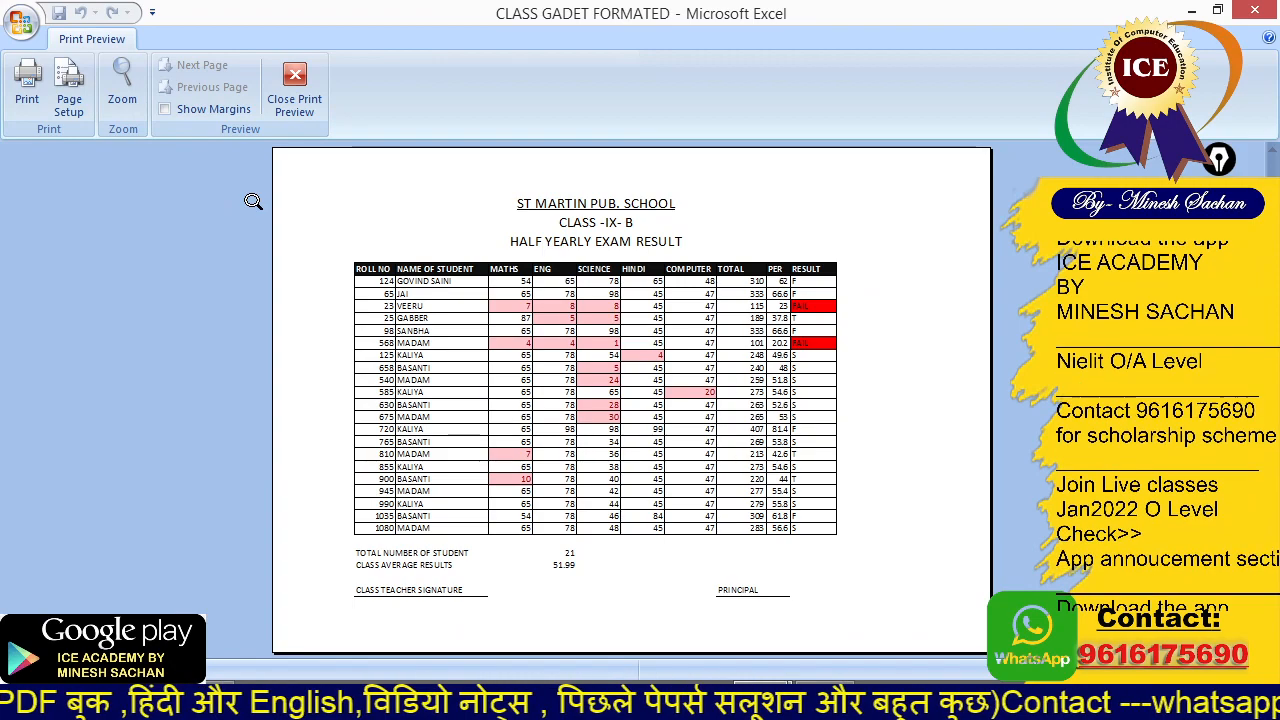
Show the margins in print preview, widen column A further, reduce the top margin and close the preview
left_click(197, 116)
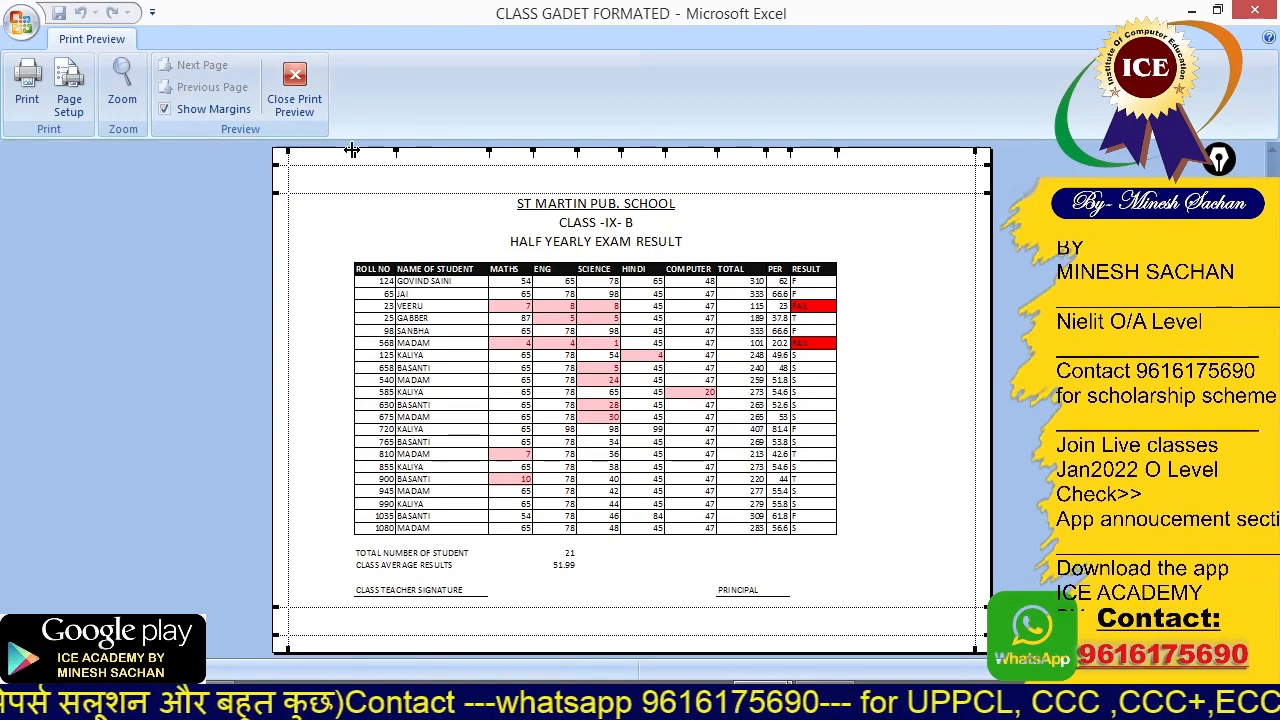
left_click_drag(352, 150, 375, 152)
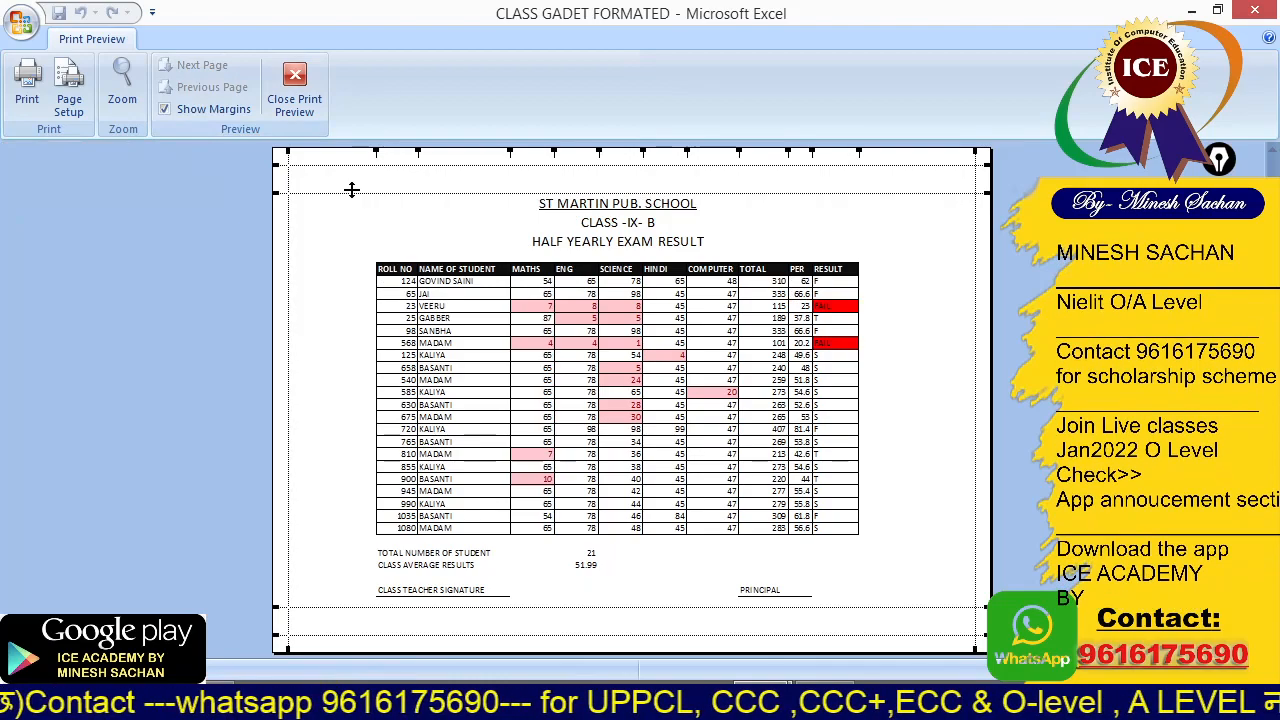
left_click_drag(288, 200, 286, 176)
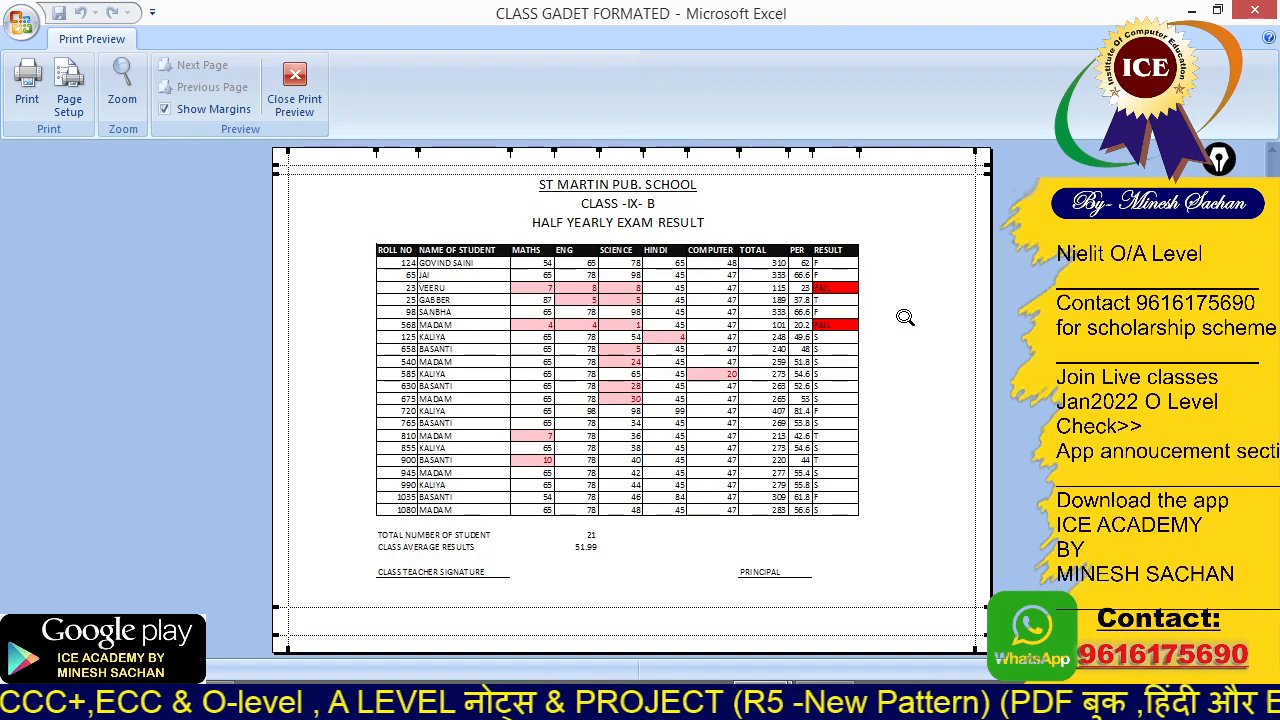
left_click(318, 114)
Narrow column A and show the first student's TOTAL formula =SUM(D6:H6) as text in I6, fitting column I to it
left_click_drag(153, 178, 44, 178)
double_click(610, 331)
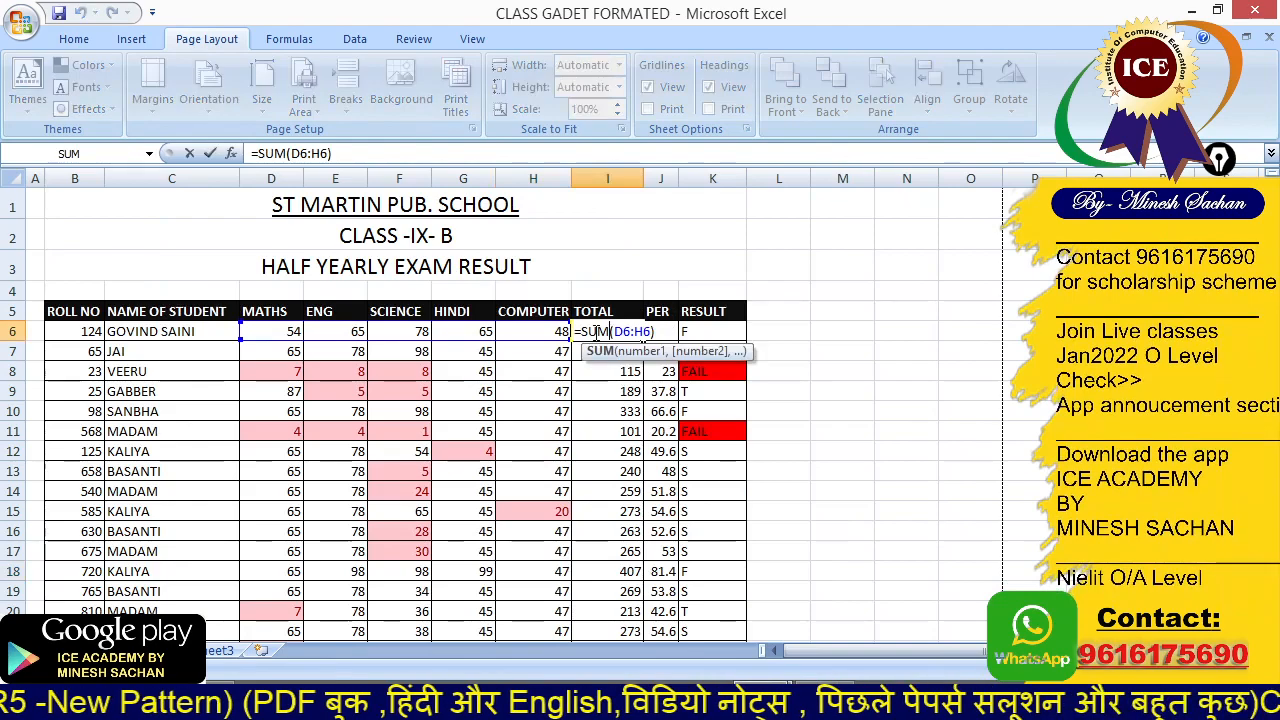
left_click(854, 391)
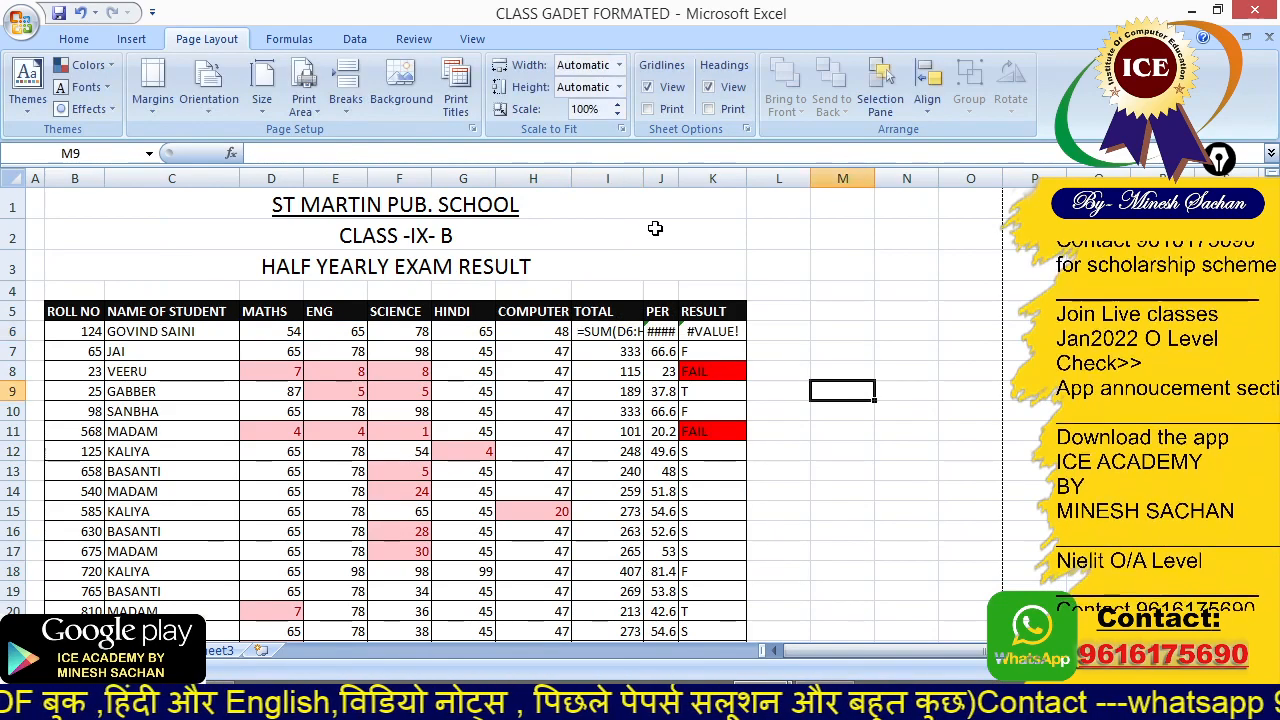
double_click(645, 179)
Show =I6*100/500 in J6 and =IF(J6>60,"F",IF(J6>45,"S",IF(J6>33,"T","FAIL"))) in K6 as text, fitting column J to its content
double_click(687, 331)
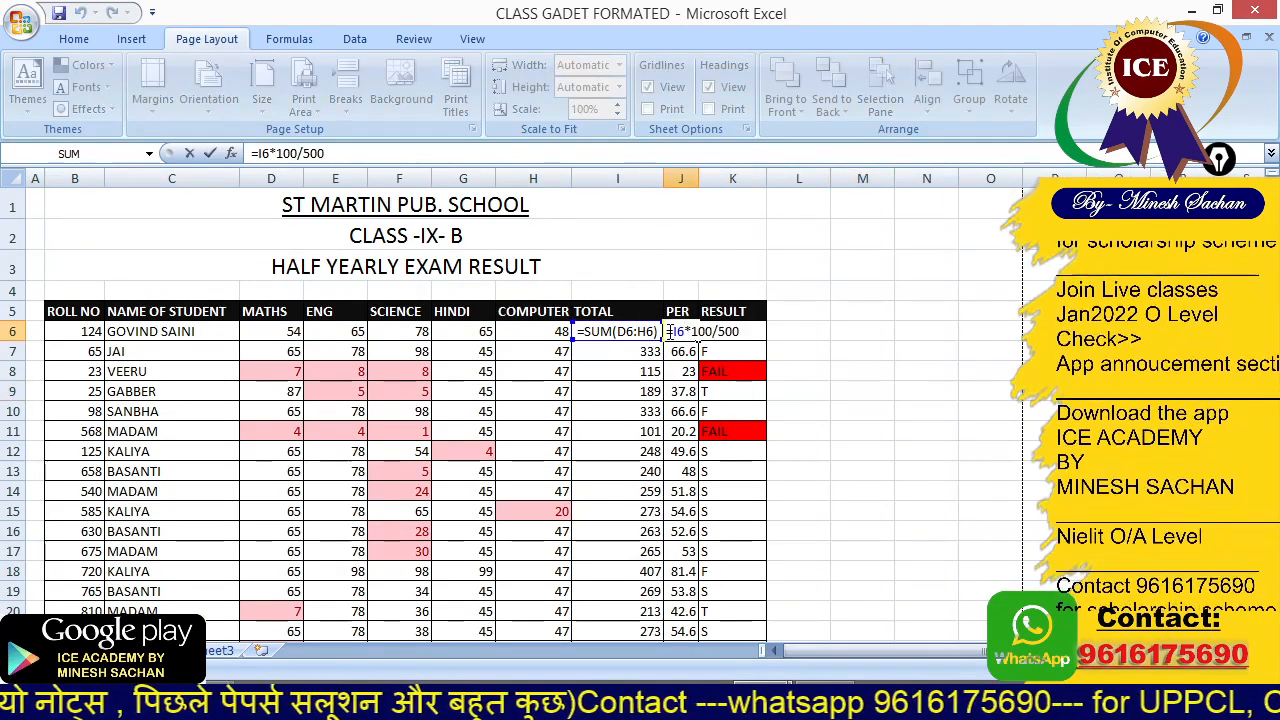
left_click(862, 411)
double_click(699, 179)
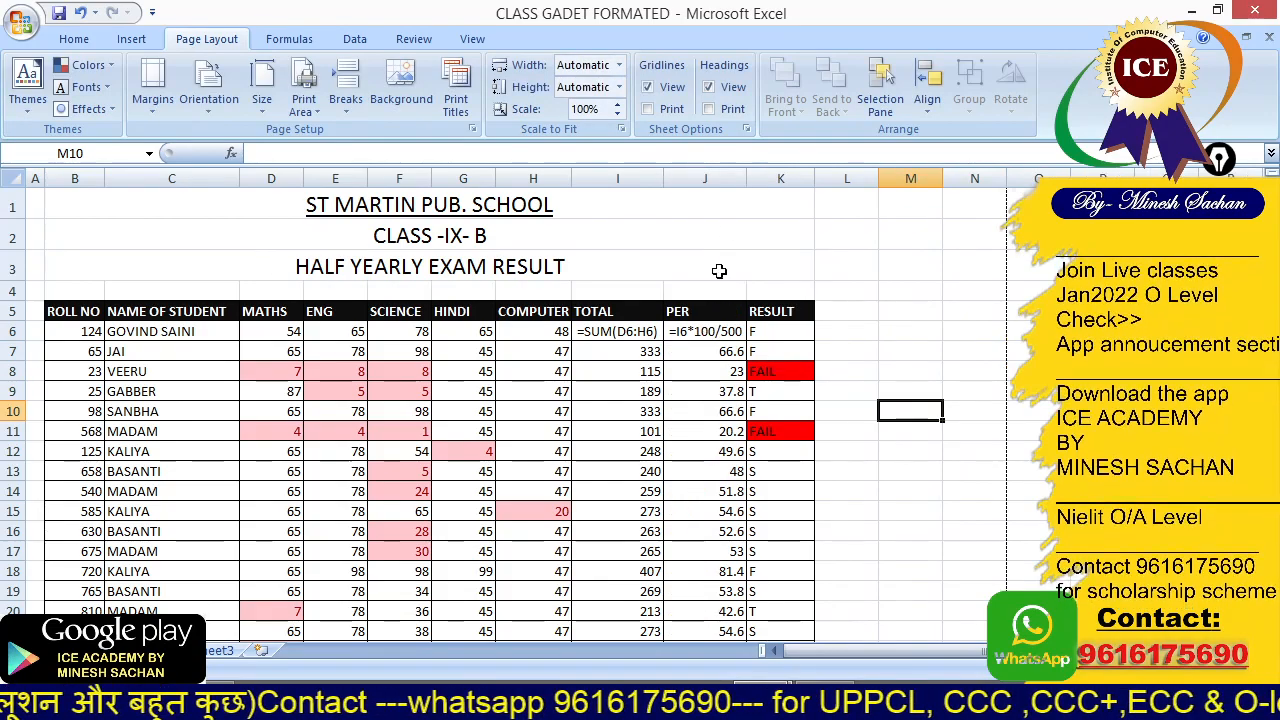
double_click(766, 331)
left_click(880, 404)
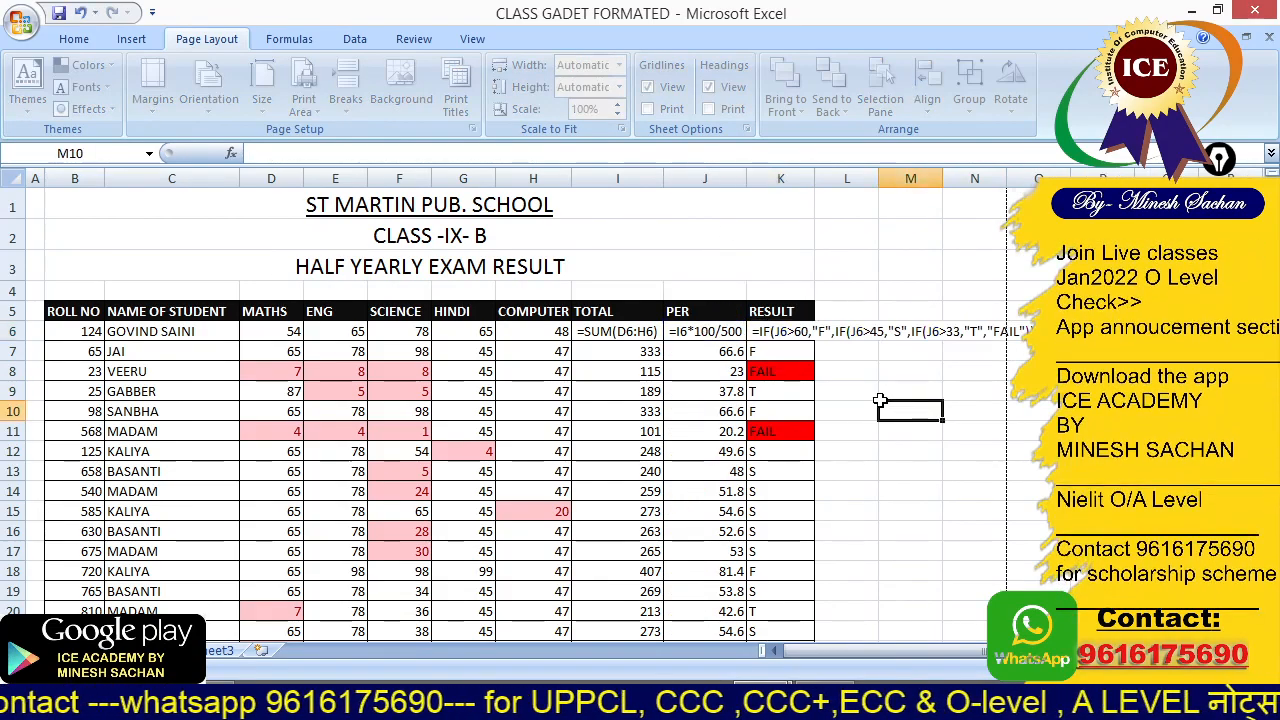
Narrow the NAME OF STUDENT column and minimize the ribbon to make room for the displayed formulas
left_click_drag(239, 178, 184, 177)
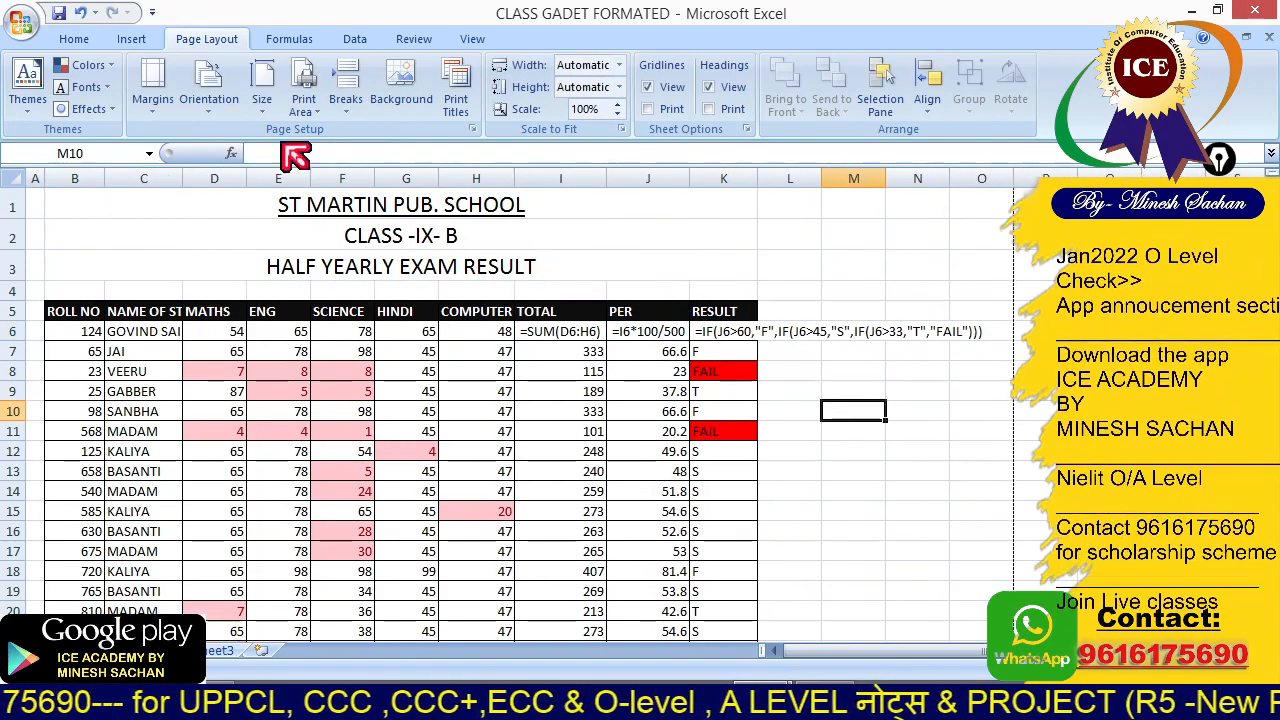
right_click(609, 46)
left_click(557, 103)
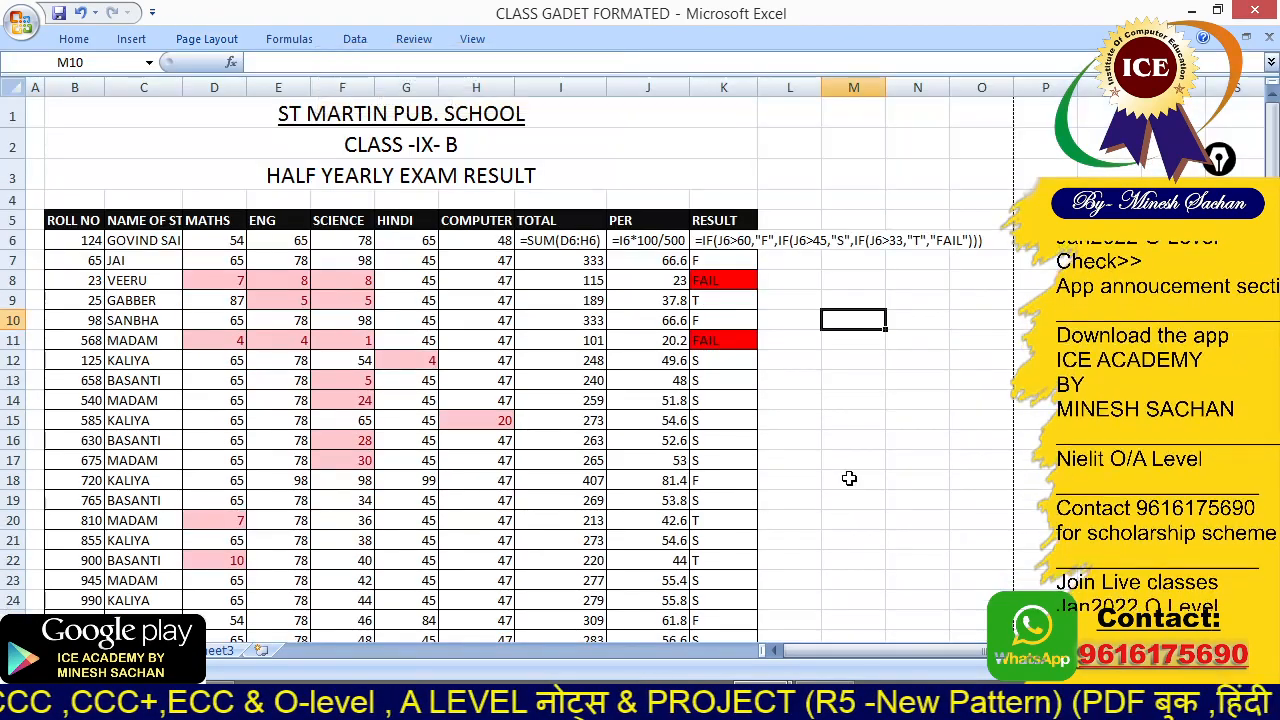
Show the summary formulas as text, =COUNT(B6:B26) in E28 and =AVERAGE(J6:J26) in E29
scroll(849, 480, "down", 2)
scroll(849, 480, "up", 1)
left_click(298, 588)
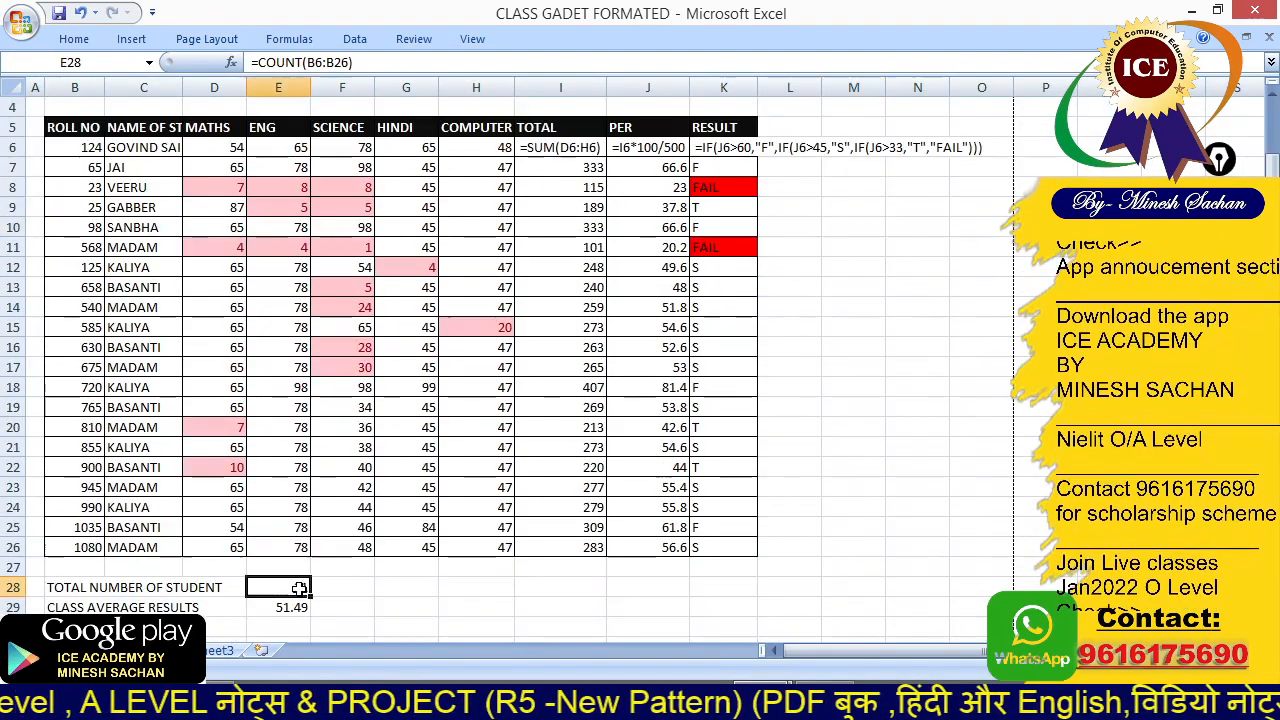
double_click(258, 588)
key("Return")
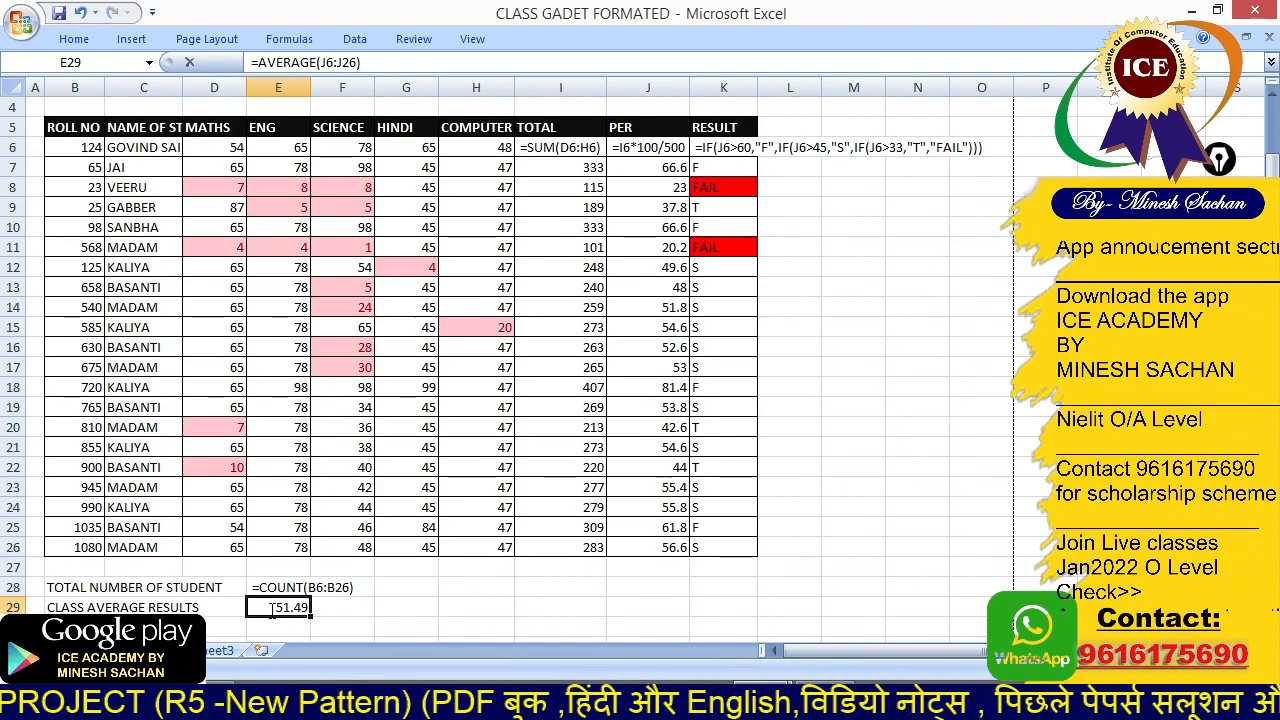
double_click(257, 608)
key("Escape")
left_click(648, 607)
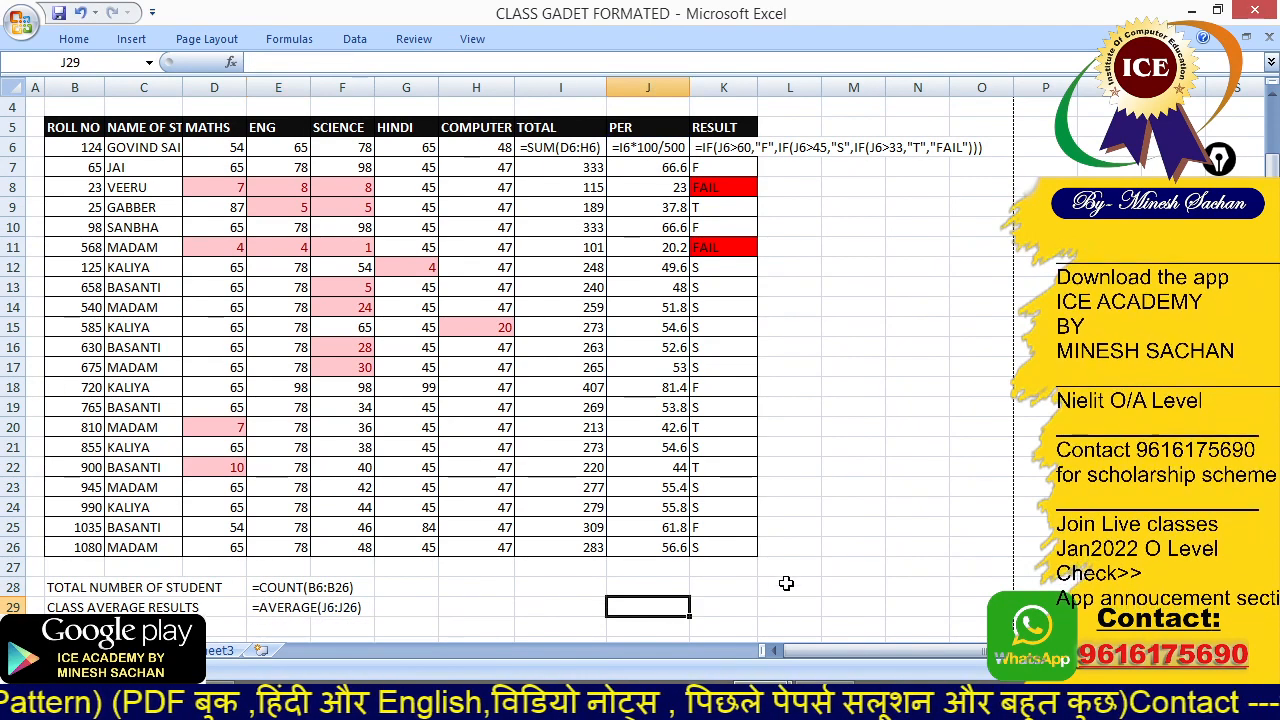